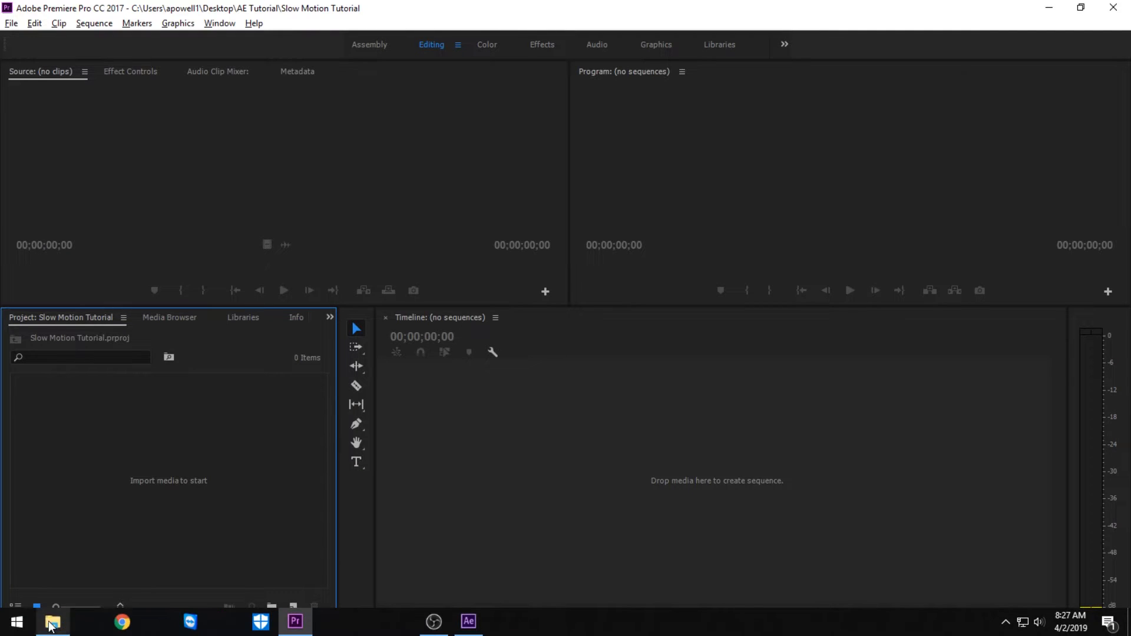
- Import the Slow Motion Footage video from the AE Tutorial folder and create a sequence from it
{"action": "left_click", "coordinate": [50, 624]}
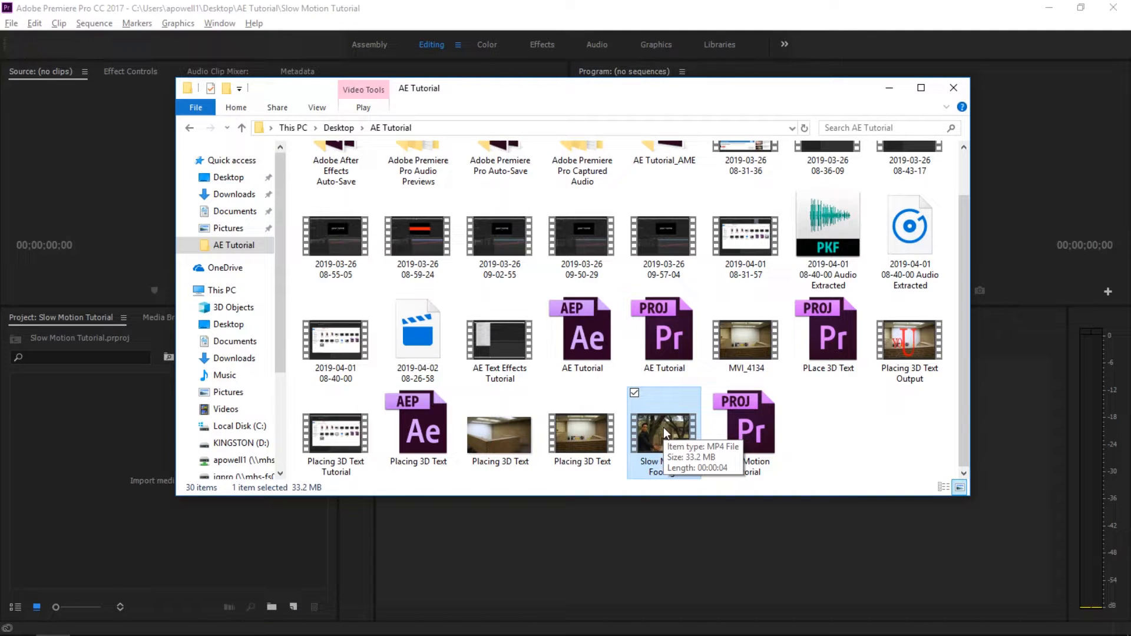
{"action": "left_click_drag", "start_coordinate": [663, 427], "coordinate": [65, 501]}
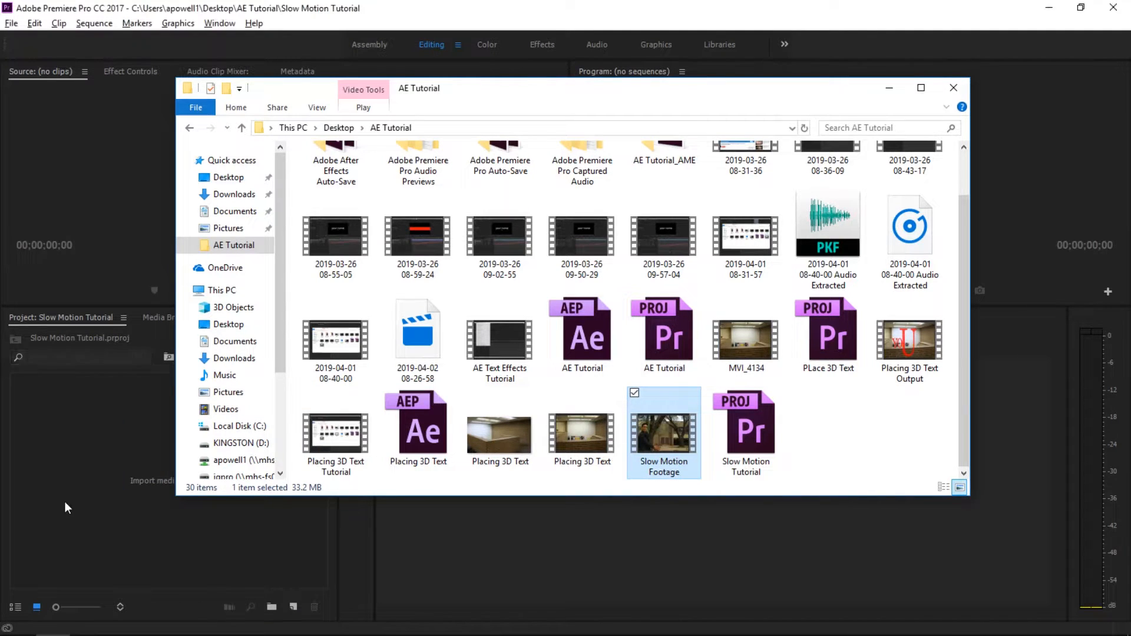
{"action": "left_click", "coordinate": [511, 7]}
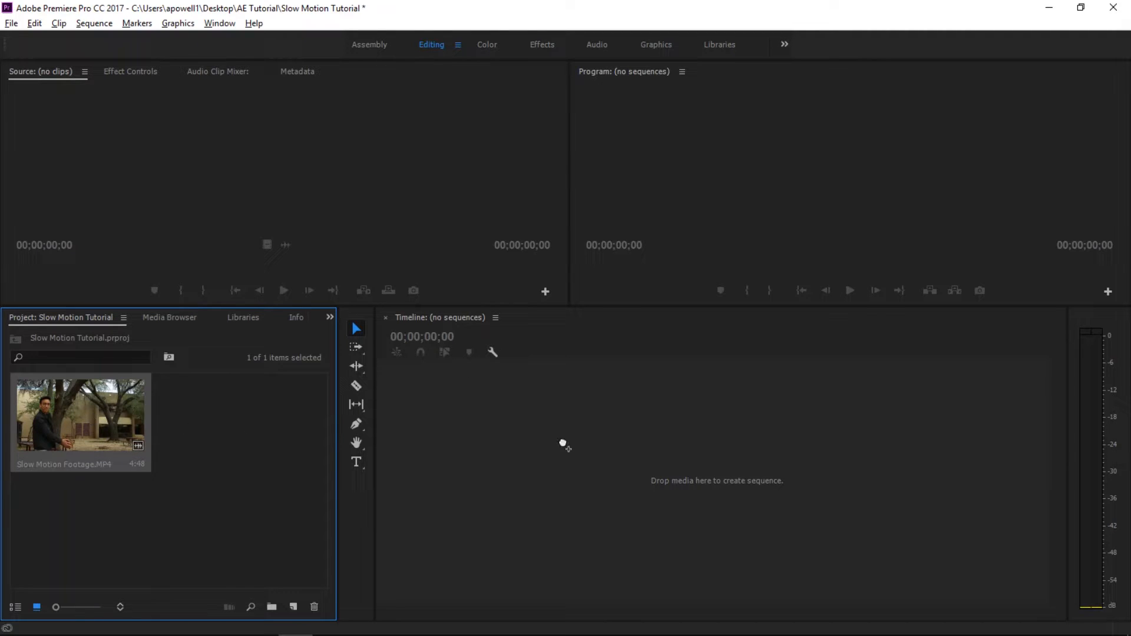
{"action": "left_click_drag", "start_coordinate": [566, 442], "coordinate": [565, 443]}
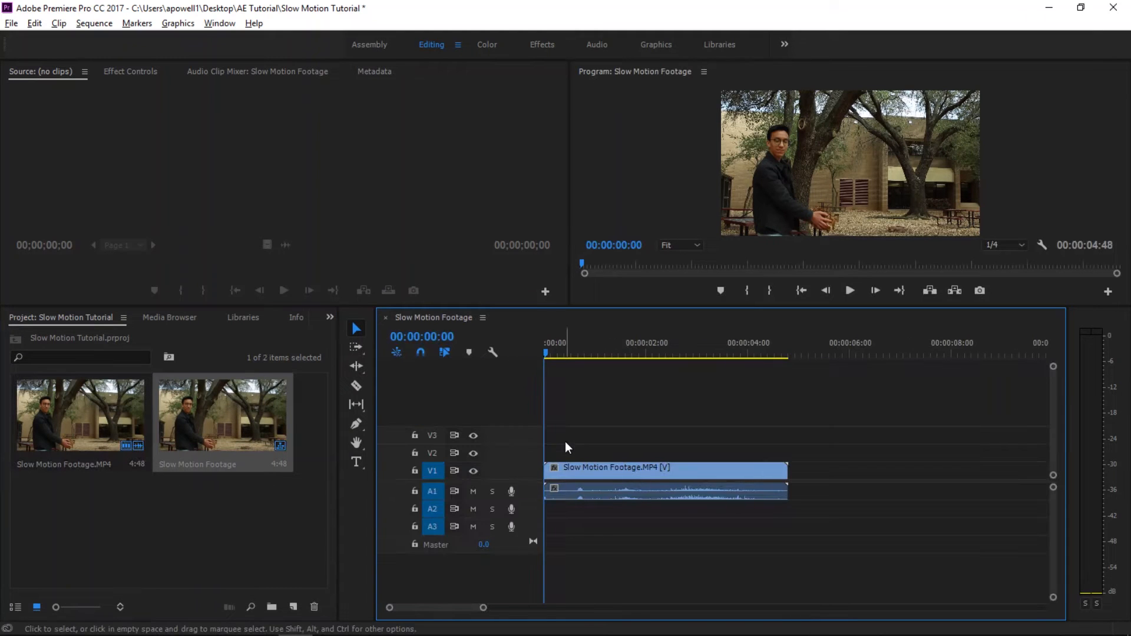
- Unlink the Slow Motion Footage clip's audio from its video and delete the audio from track A1
{"action": "left_click", "coordinate": [633, 472]}
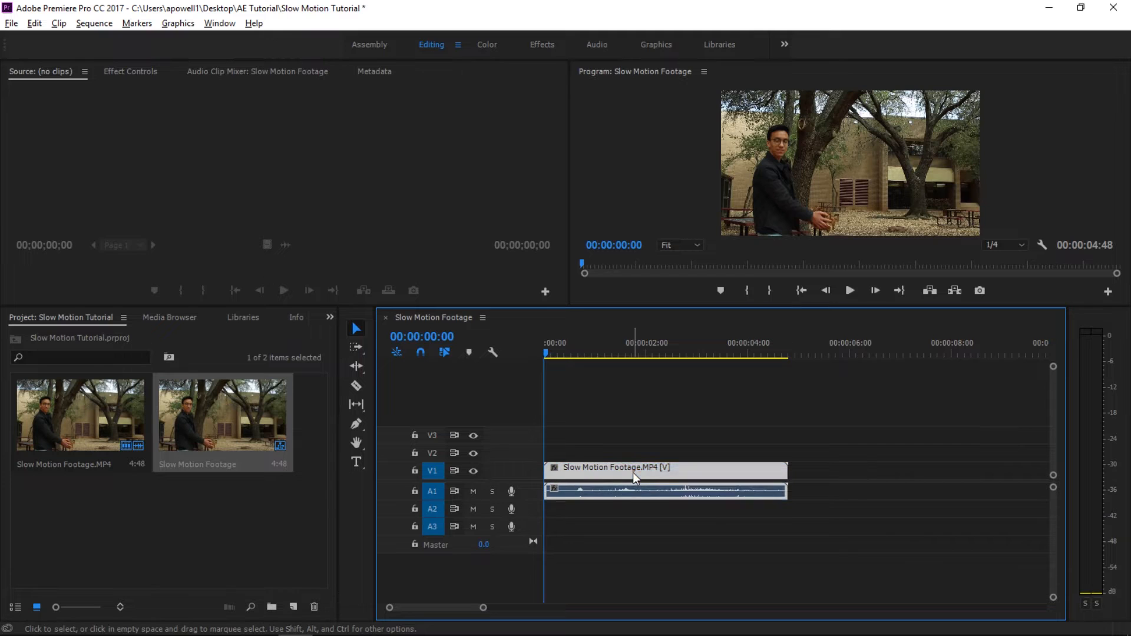
{"action": "right_click", "coordinate": [633, 473]}
{"action": "left_click", "coordinate": [692, 258]}
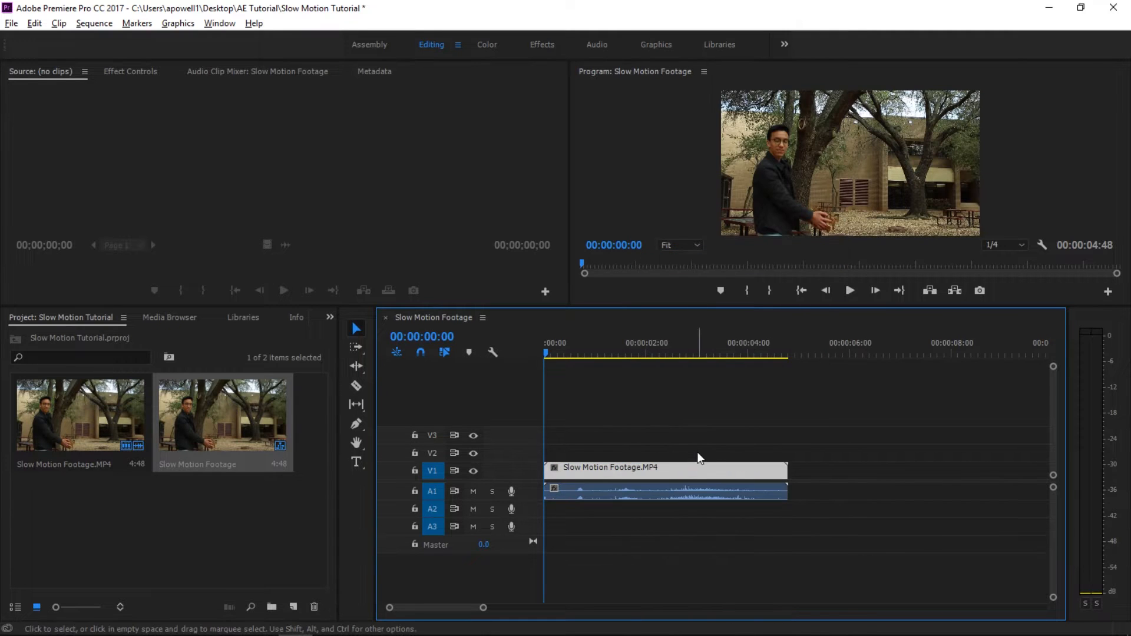
{"action": "left_click", "coordinate": [694, 496]}
{"action": "left_click", "coordinate": [693, 469]}
{"action": "left_click", "coordinate": [695, 493]}
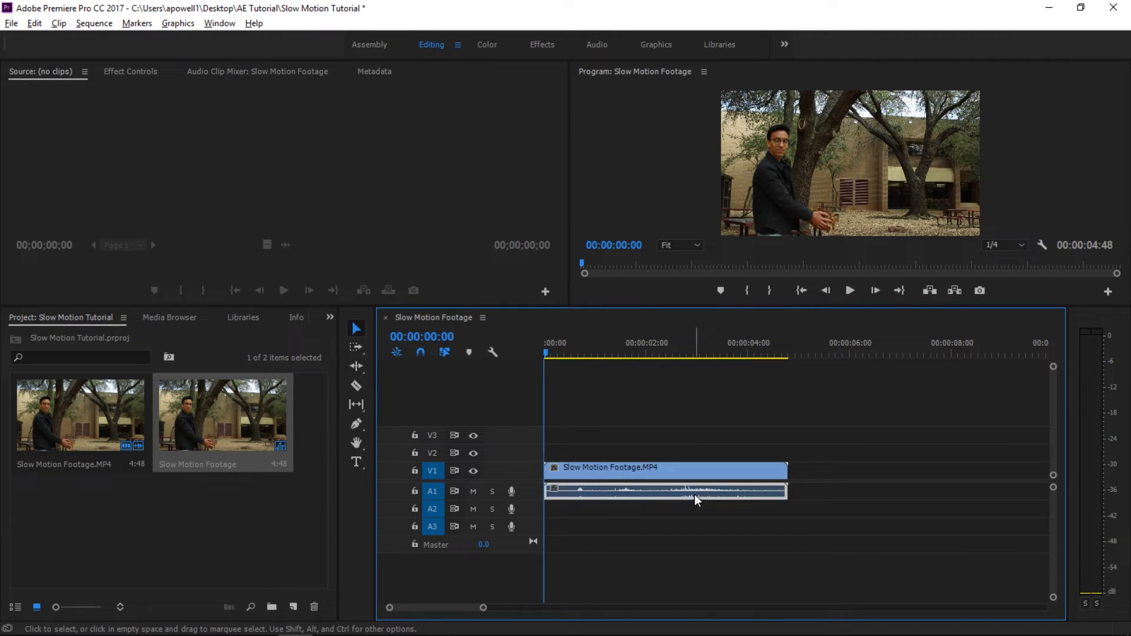
{"action": "key", "text": "Delete"}
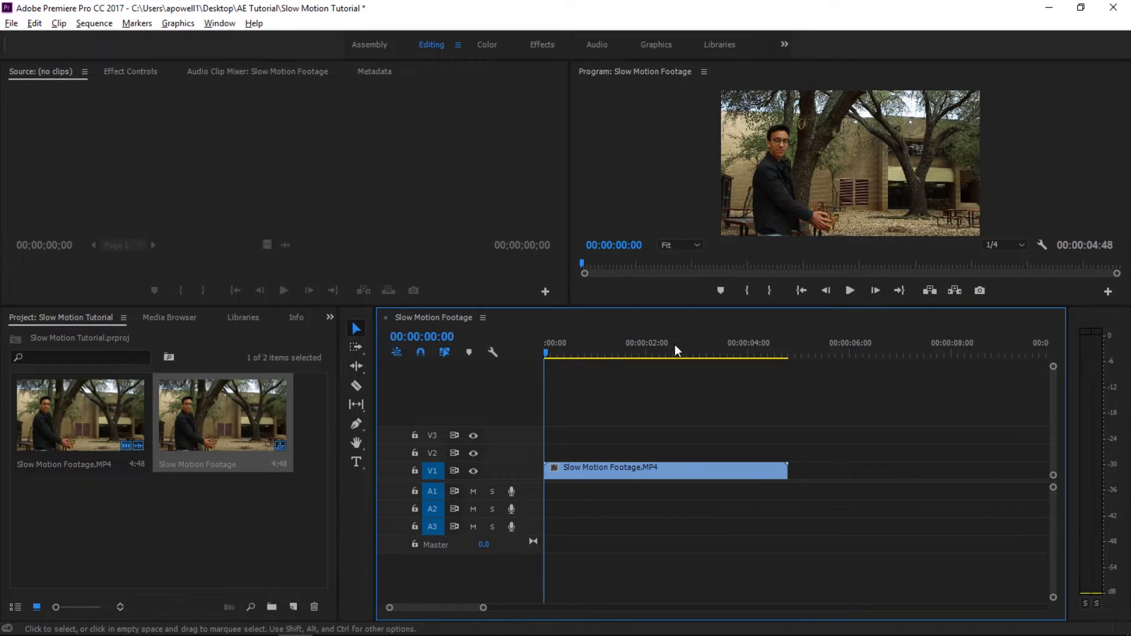
- Preview the Slow Motion Footage sequence from its beginning up to the leaf throw
{"action": "left_click", "coordinate": [847, 292]}
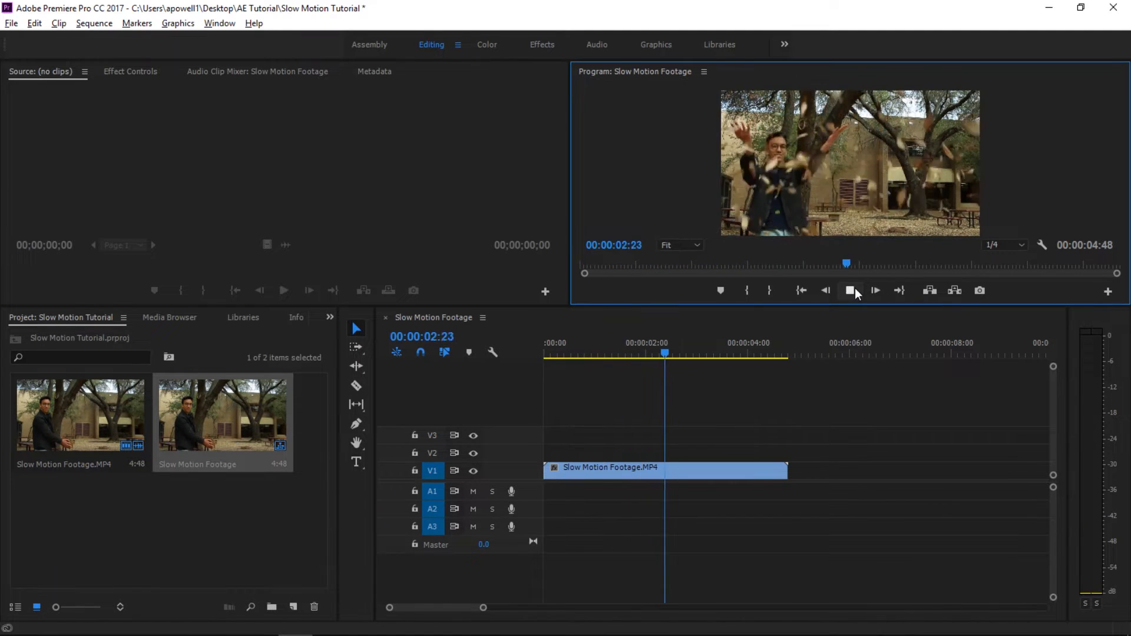
{"action": "left_click", "coordinate": [852, 290]}
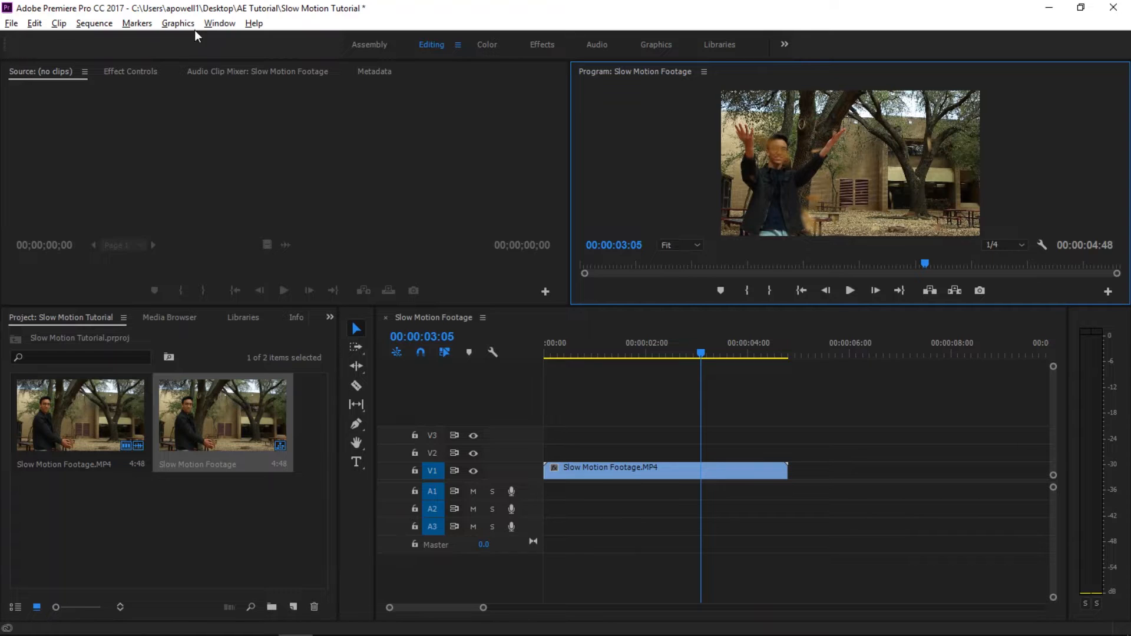
- Set the sequence timebase to 23.976 frames/second
{"action": "left_click", "coordinate": [98, 24]}
{"action": "left_click", "coordinate": [116, 43]}
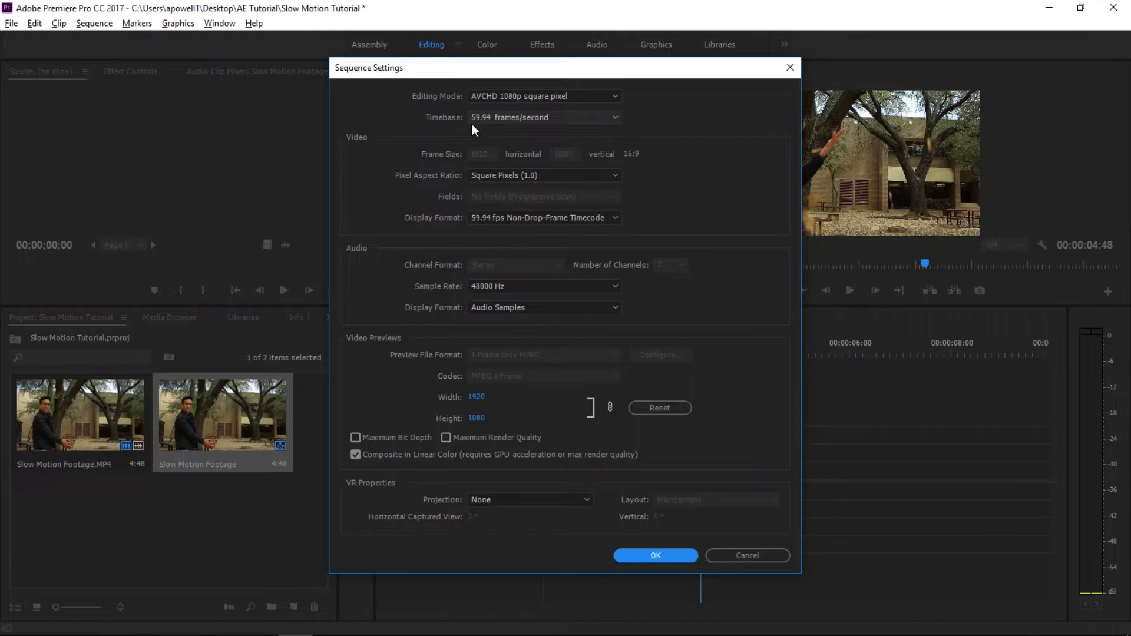
{"action": "left_click", "coordinate": [489, 119]}
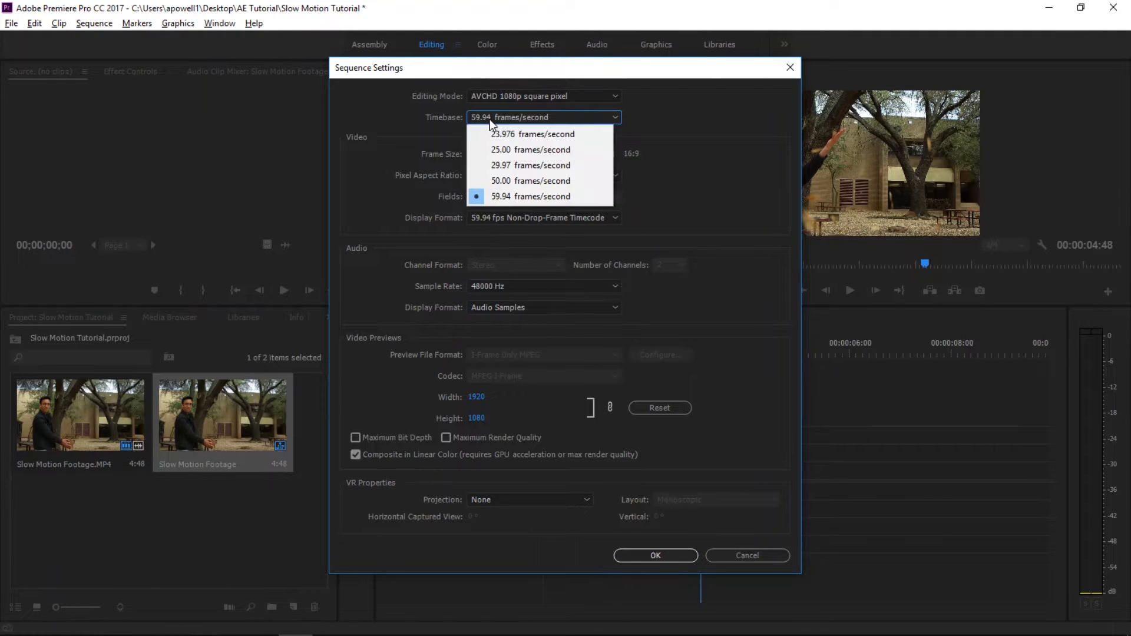
{"action": "left_click", "coordinate": [559, 135]}
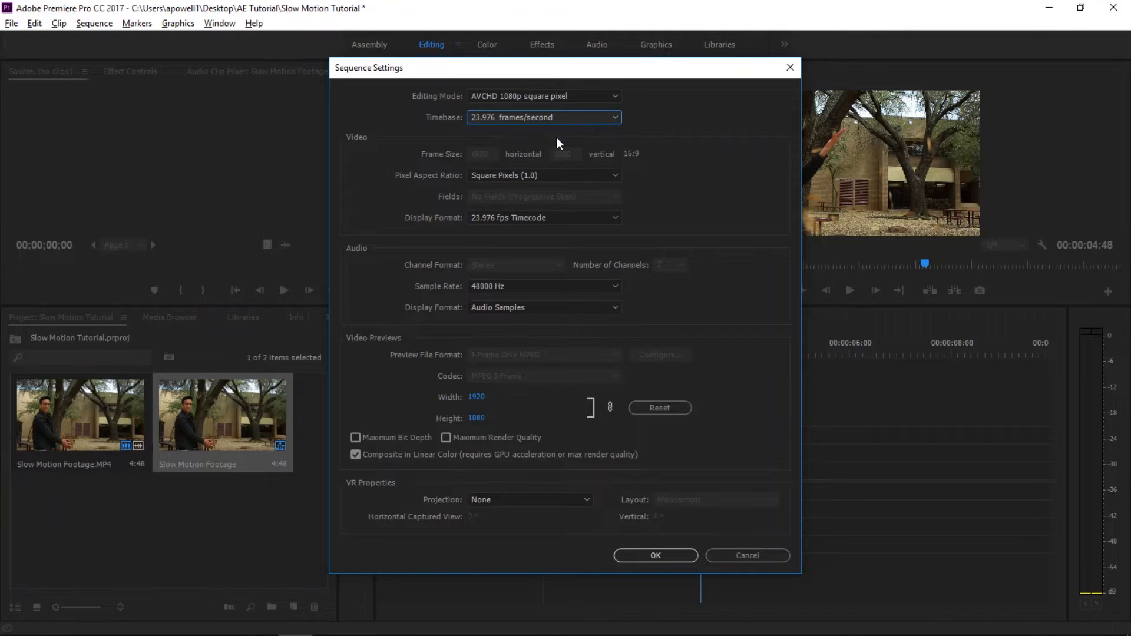
{"action": "left_click", "coordinate": [657, 557]}
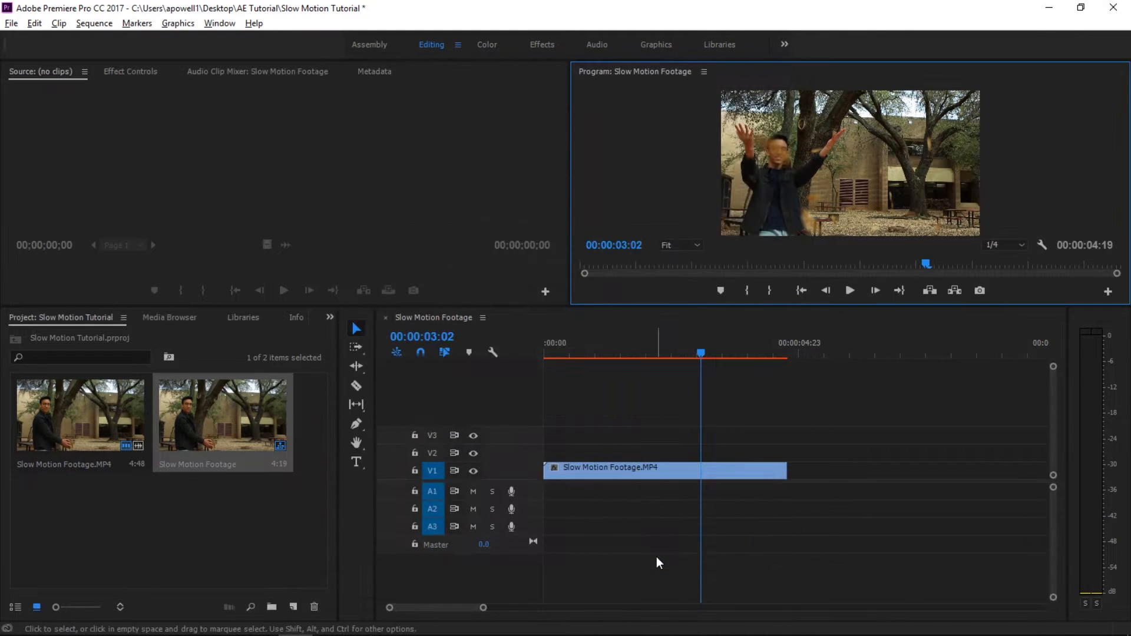
- Return the playhead to the sequence start and play the clip to check its motion
{"action": "left_click_drag", "start_coordinate": [701, 353], "coordinate": [533, 356]}
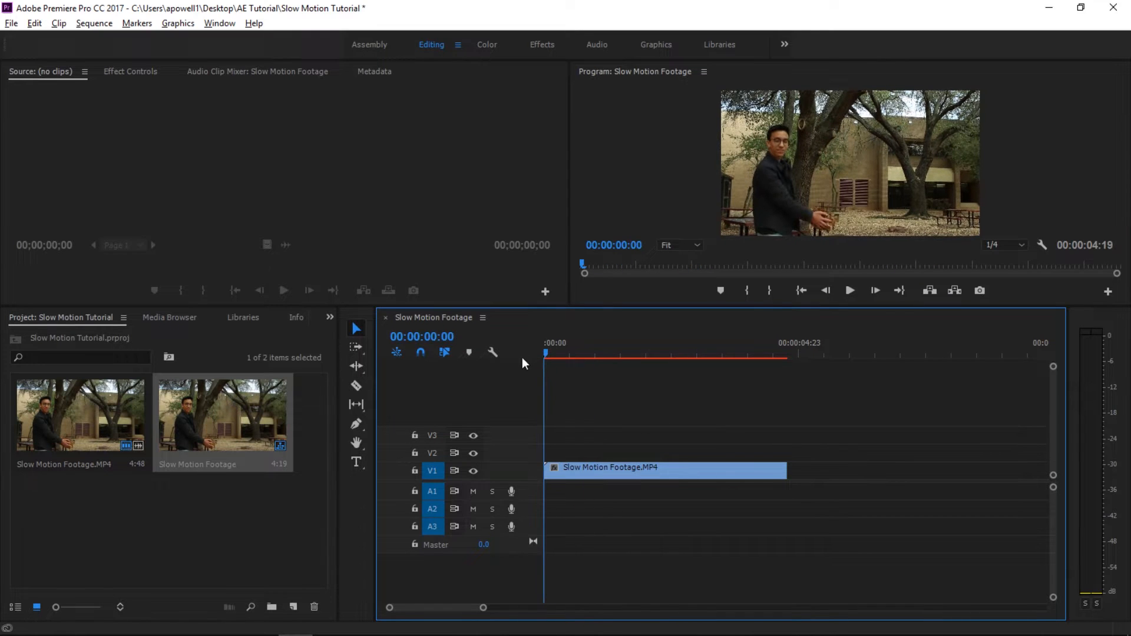
{"action": "key", "text": "space"}
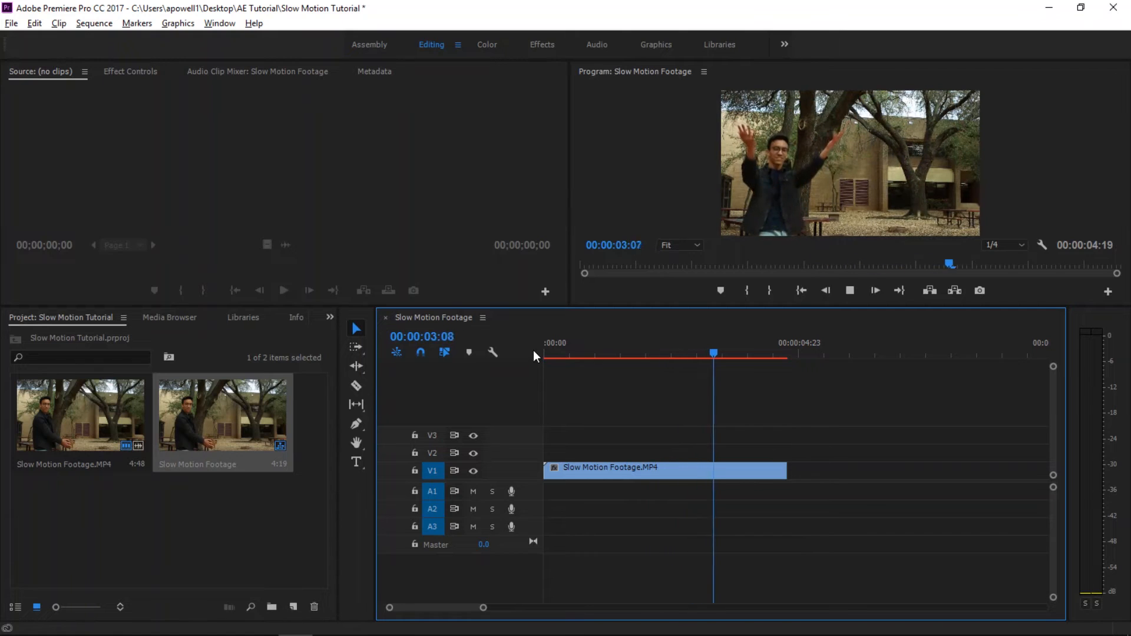
{"action": "key", "text": "space"}
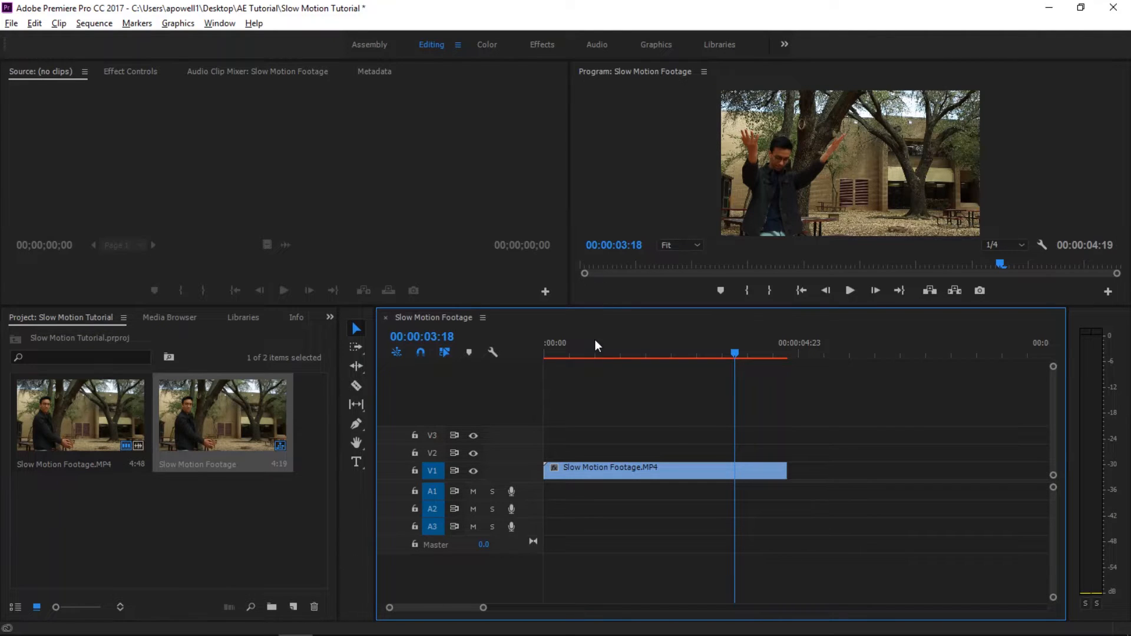
- Raise the clip's Lumetri Creative Vibrance to 71.2 and Saturation to 145.6, and check the colors across the footage
{"action": "left_click", "coordinate": [494, 44]}
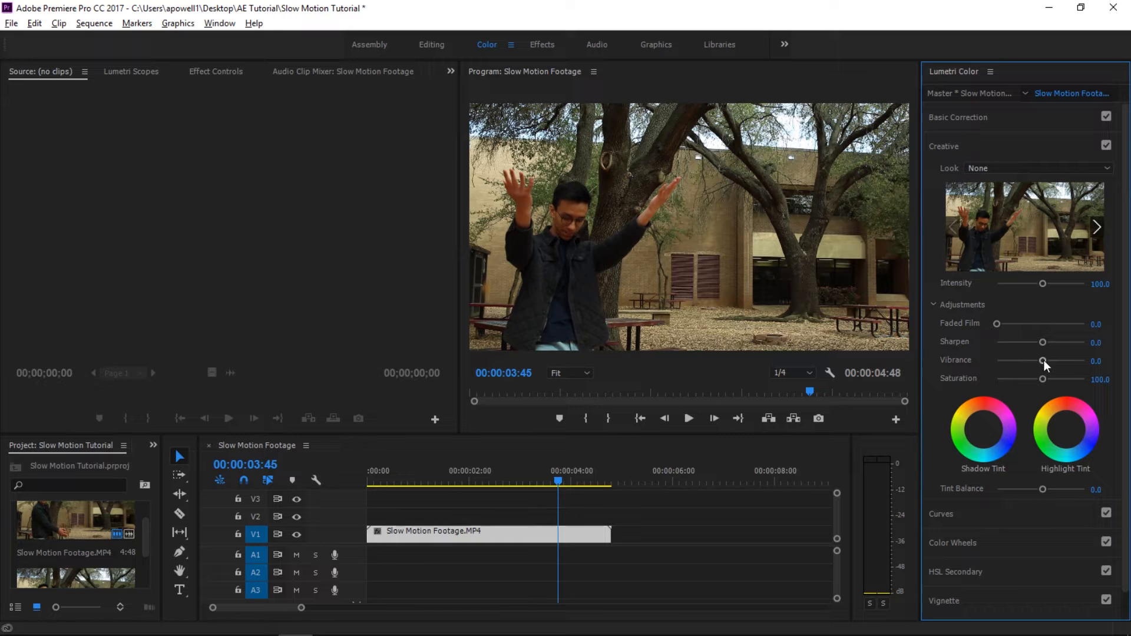
{"action": "left_click_drag", "start_coordinate": [1044, 360], "coordinate": [1057, 384]}
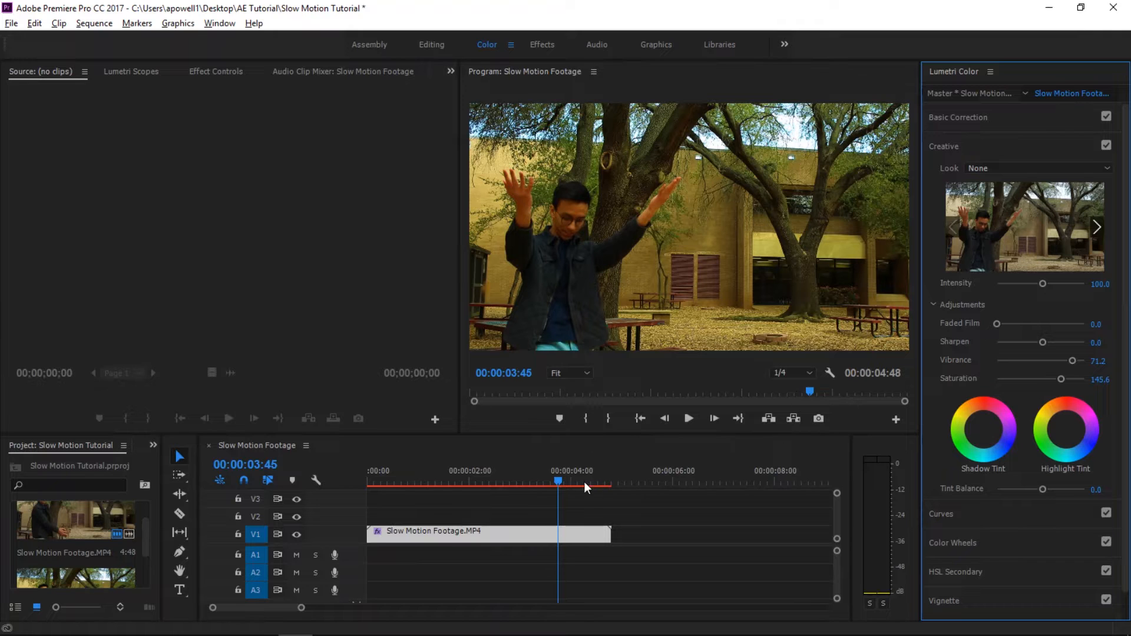
{"action": "left_click_drag", "start_coordinate": [560, 479], "coordinate": [505, 480]}
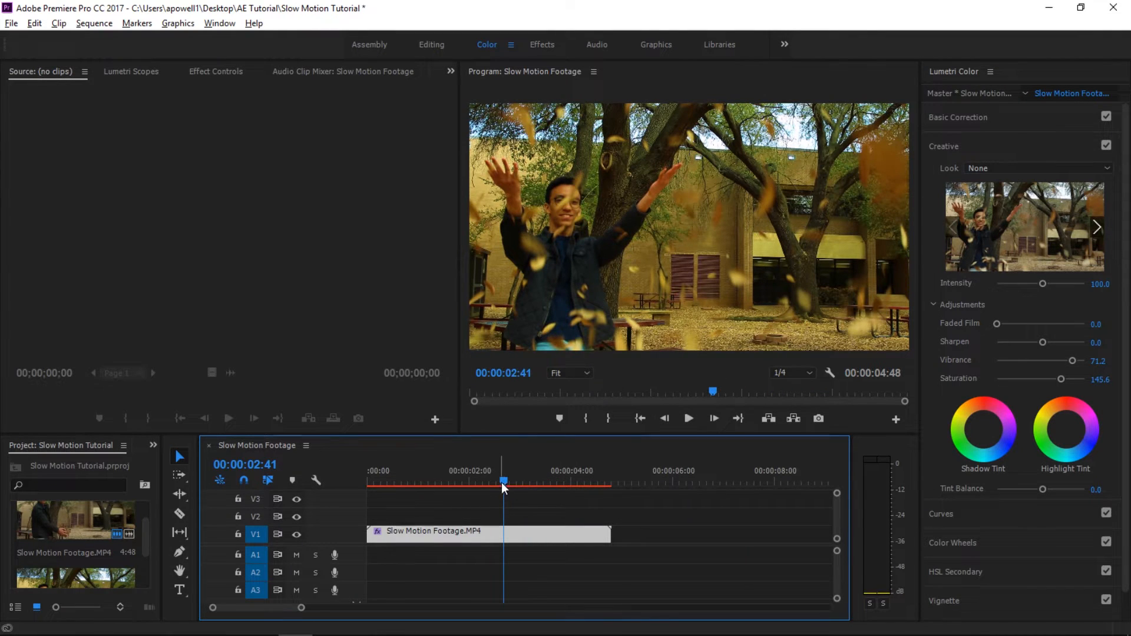
{"action": "left_click_drag", "start_coordinate": [504, 485], "coordinate": [425, 495]}
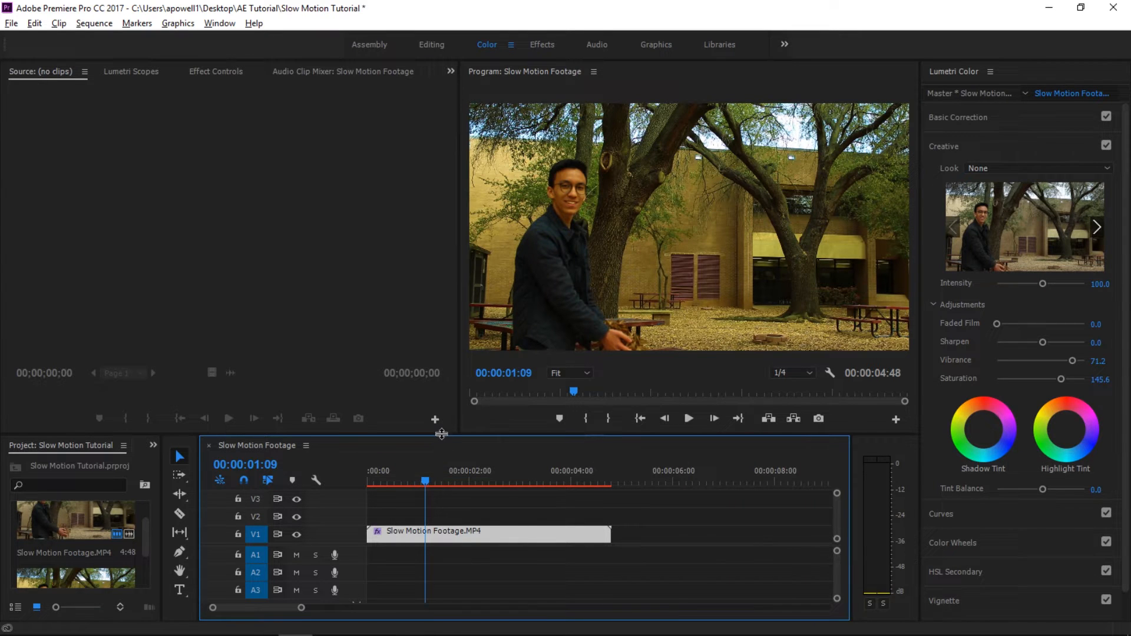
- Enlarge the timeline and the Video 1 track, and show the clip's Time Remapping Speed keyframes
{"action": "left_click_drag", "start_coordinate": [442, 435], "coordinate": [442, 355]}
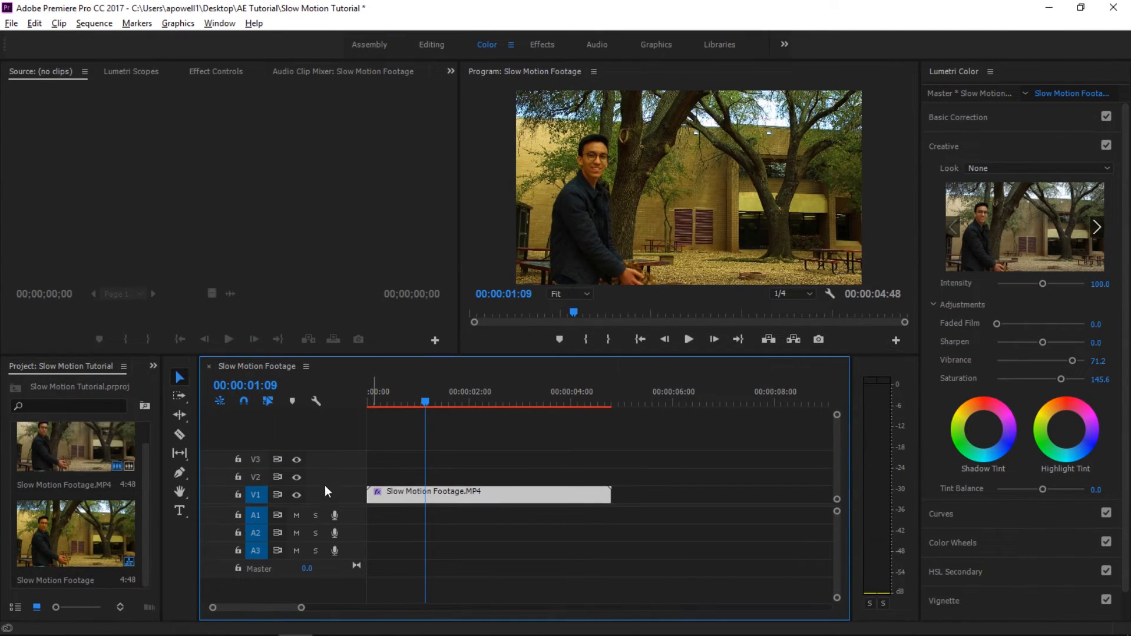
{"action": "left_click_drag", "start_coordinate": [325, 486], "coordinate": [323, 453]}
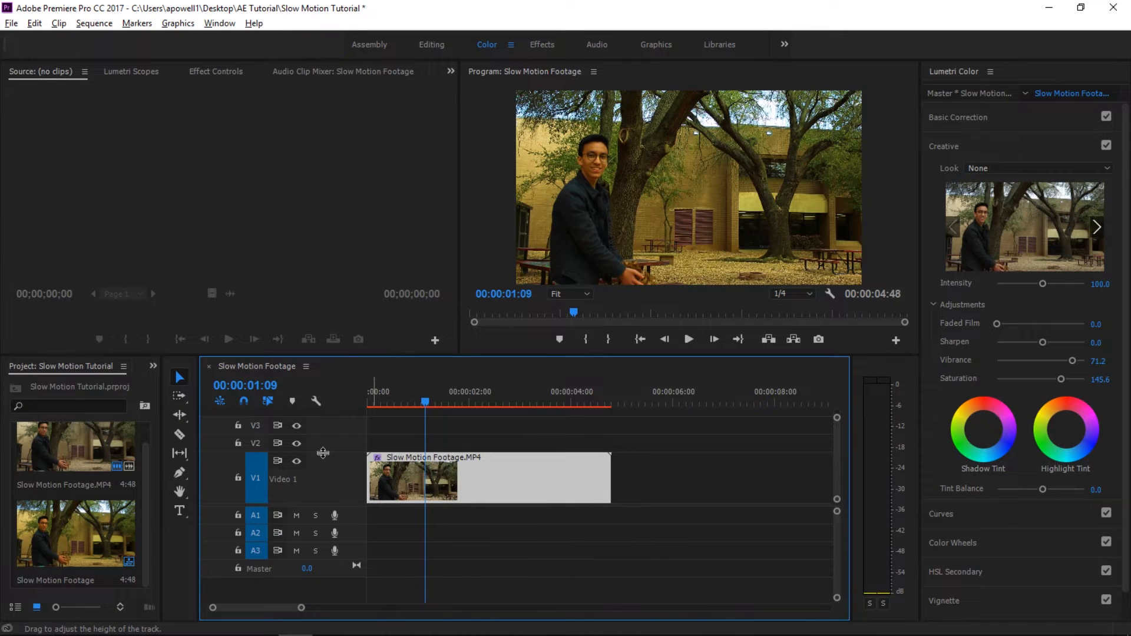
{"action": "right_click", "coordinate": [543, 481]}
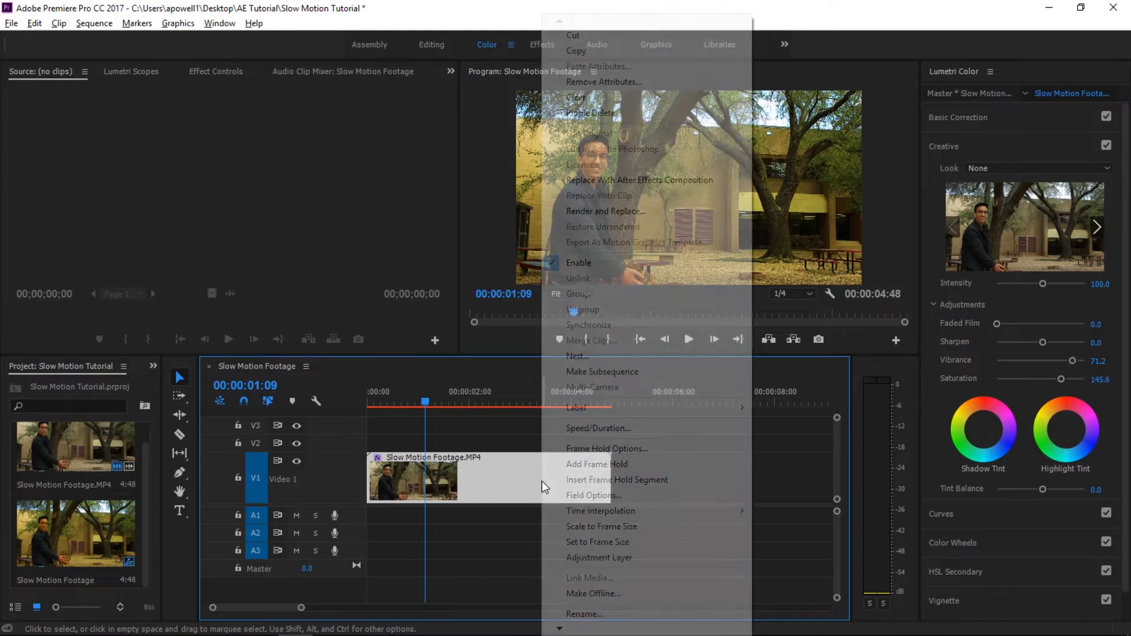
{"action": "mouse_move", "coordinate": [594, 632]}
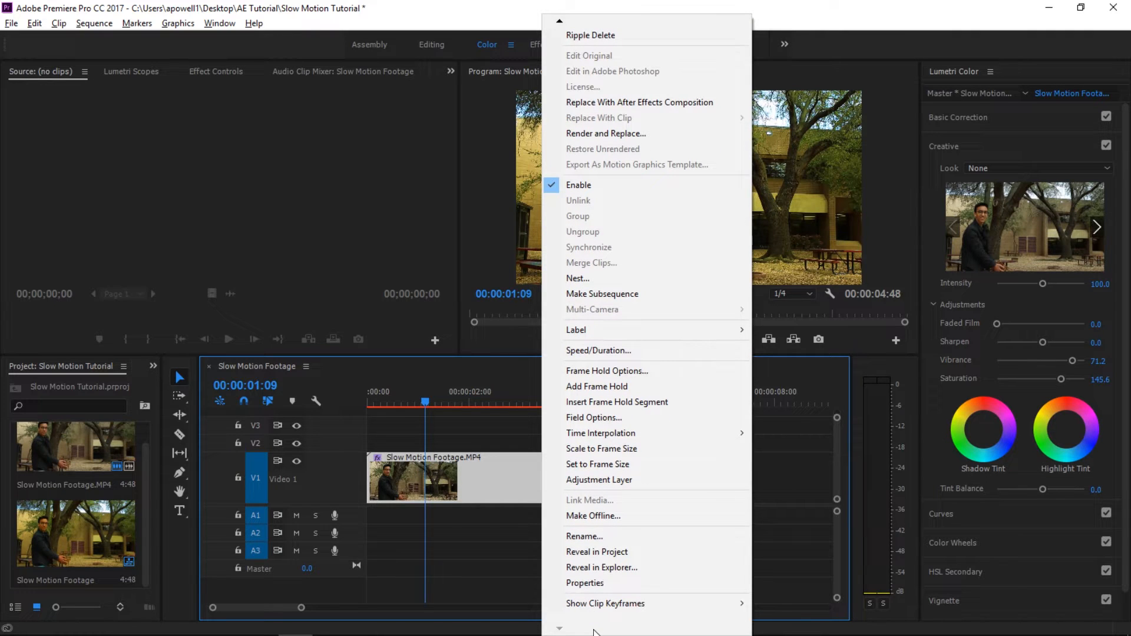
{"action": "mouse_move", "coordinate": [601, 608]}
{"action": "mouse_move", "coordinate": [735, 613]}
{"action": "mouse_move", "coordinate": [778, 590]}
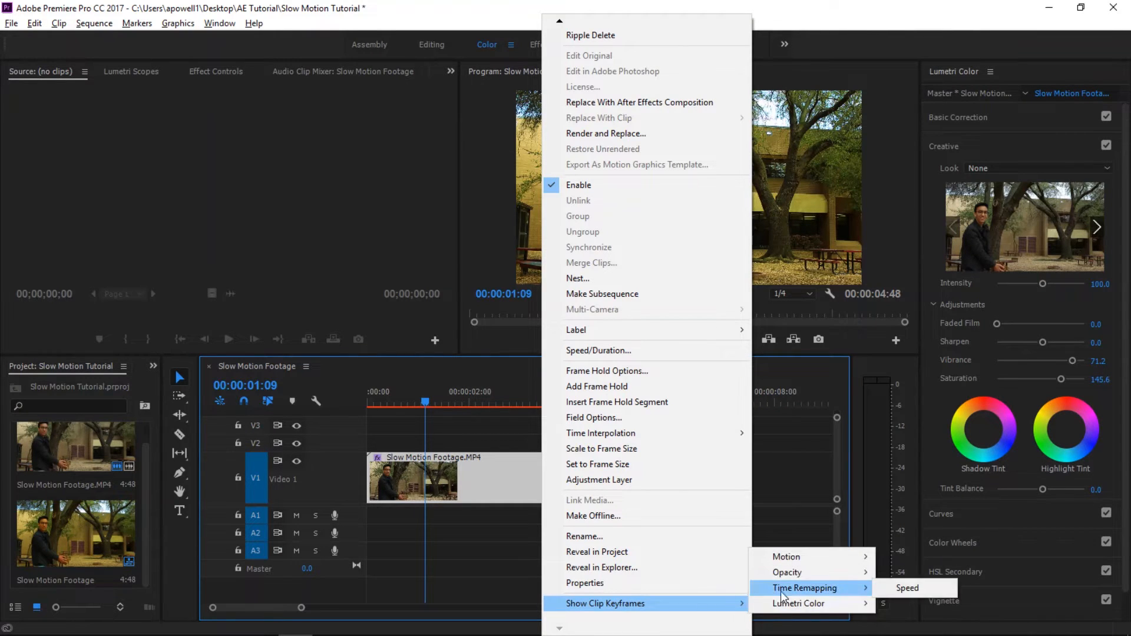
{"action": "left_click", "coordinate": [897, 589]}
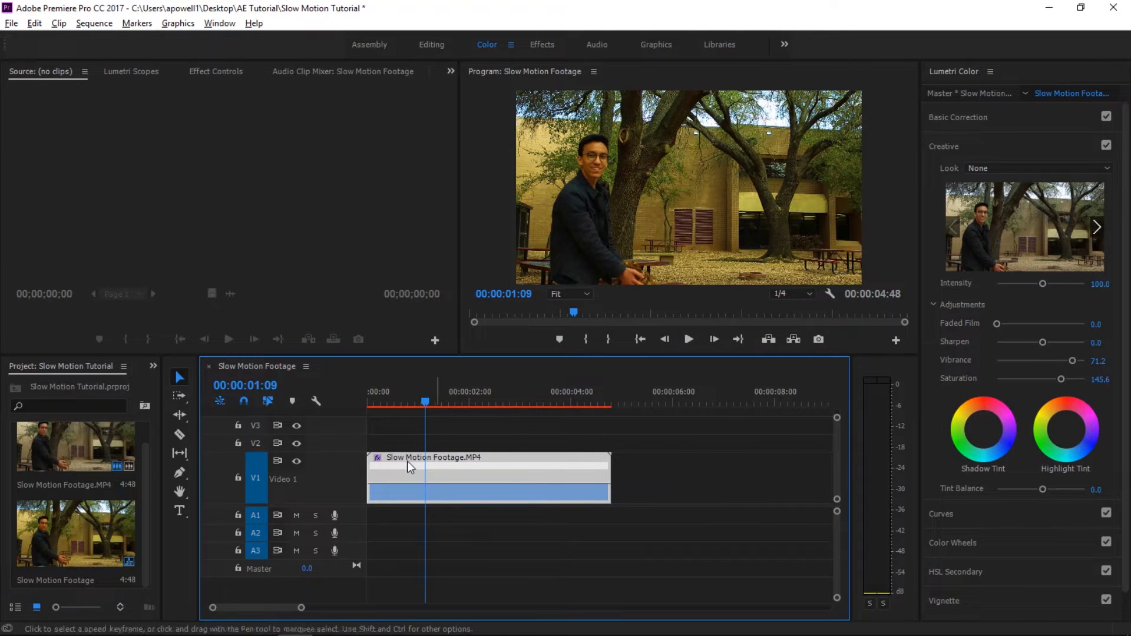
{"action": "left_click_drag", "start_coordinate": [352, 456], "coordinate": [352, 434]}
- Set the clip's time interpolation to Optical Flow
{"action": "right_click", "coordinate": [432, 456]}
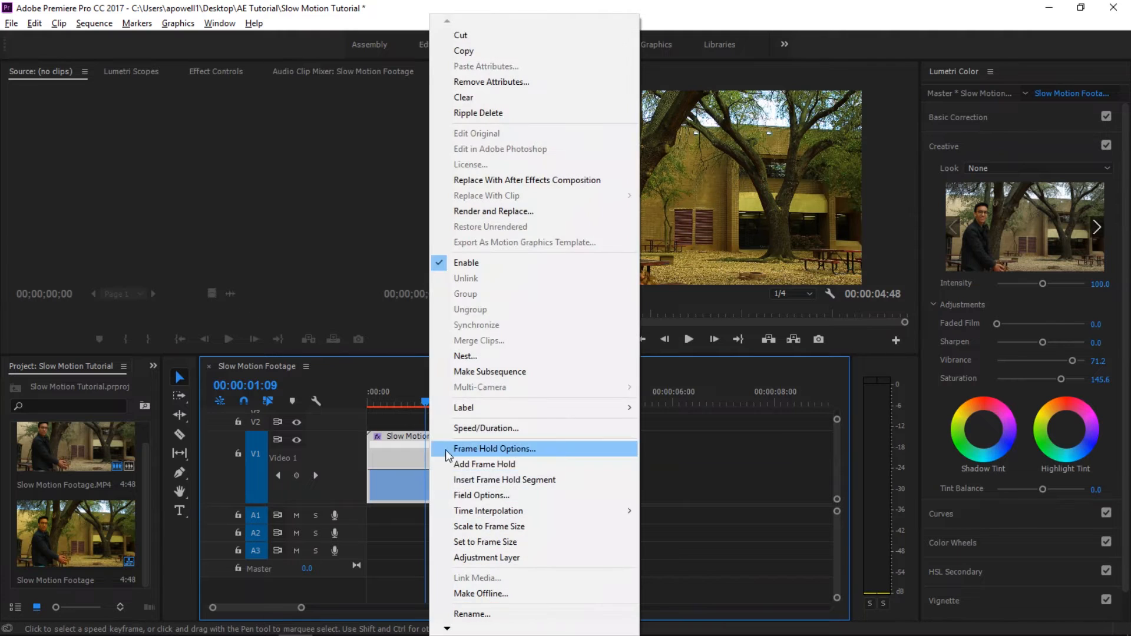
{"action": "mouse_move", "coordinate": [518, 511]}
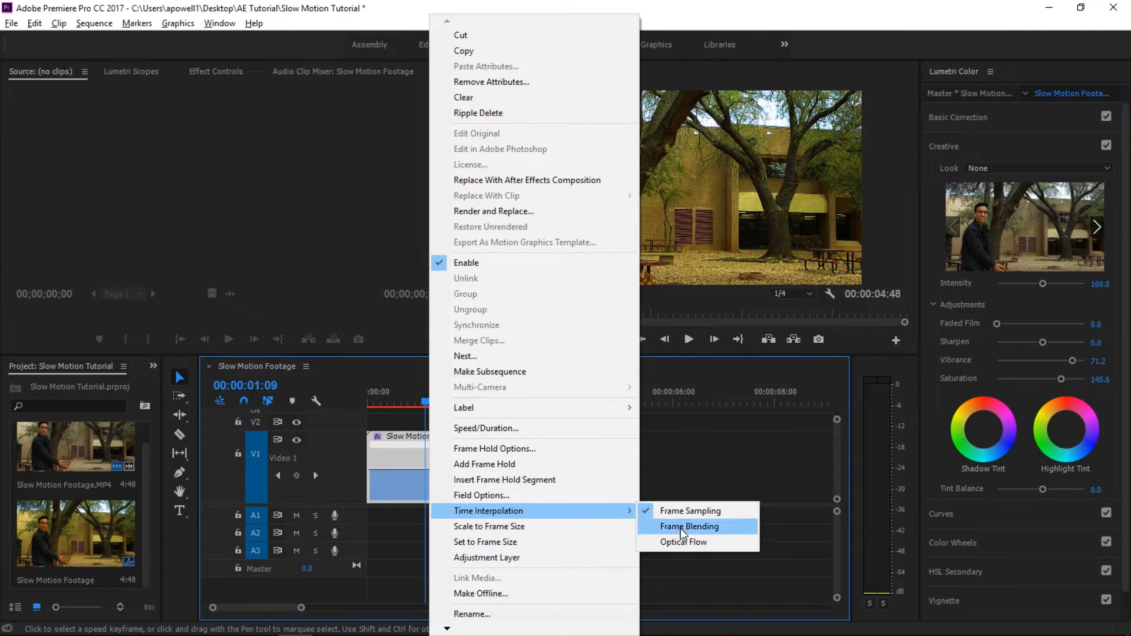
{"action": "left_click", "coordinate": [677, 541]}
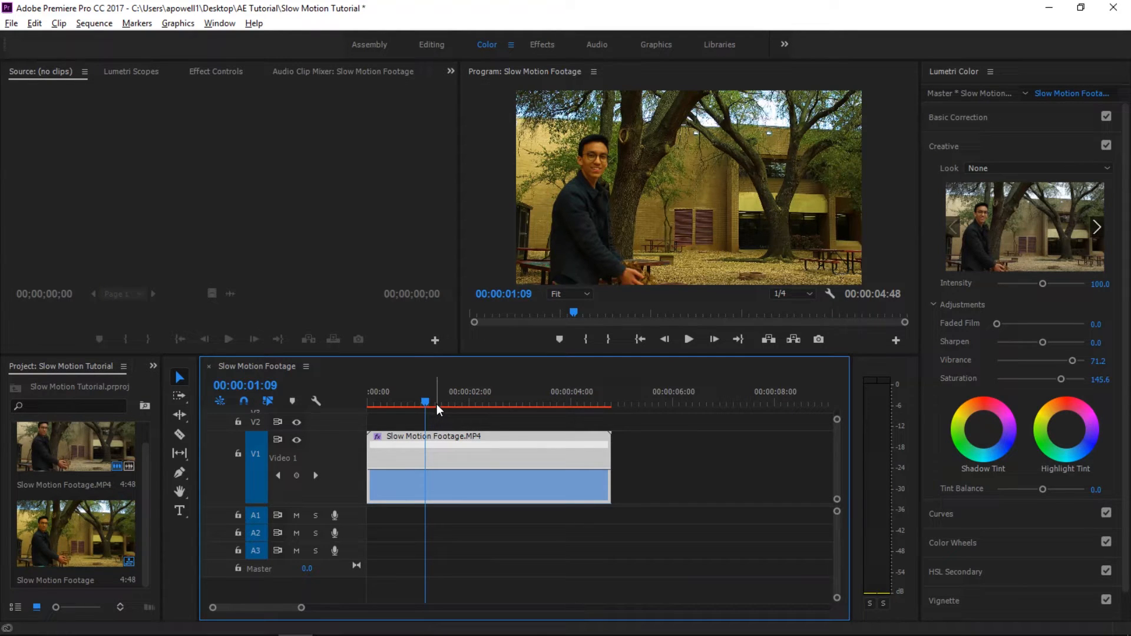
- Add a speed keyframe to the clip at 00:00:01:37, where the leaves are being thrown
{"action": "left_click_drag", "start_coordinate": [425, 408], "coordinate": [397, 407]}
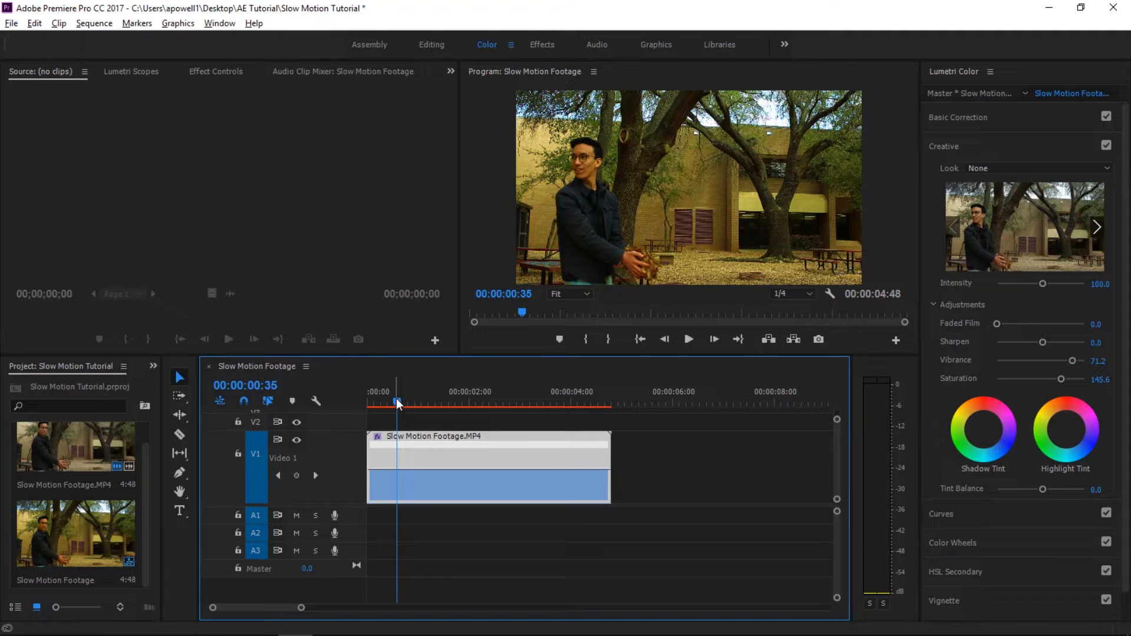
{"action": "left_click_drag", "start_coordinate": [396, 398], "coordinate": [448, 412]}
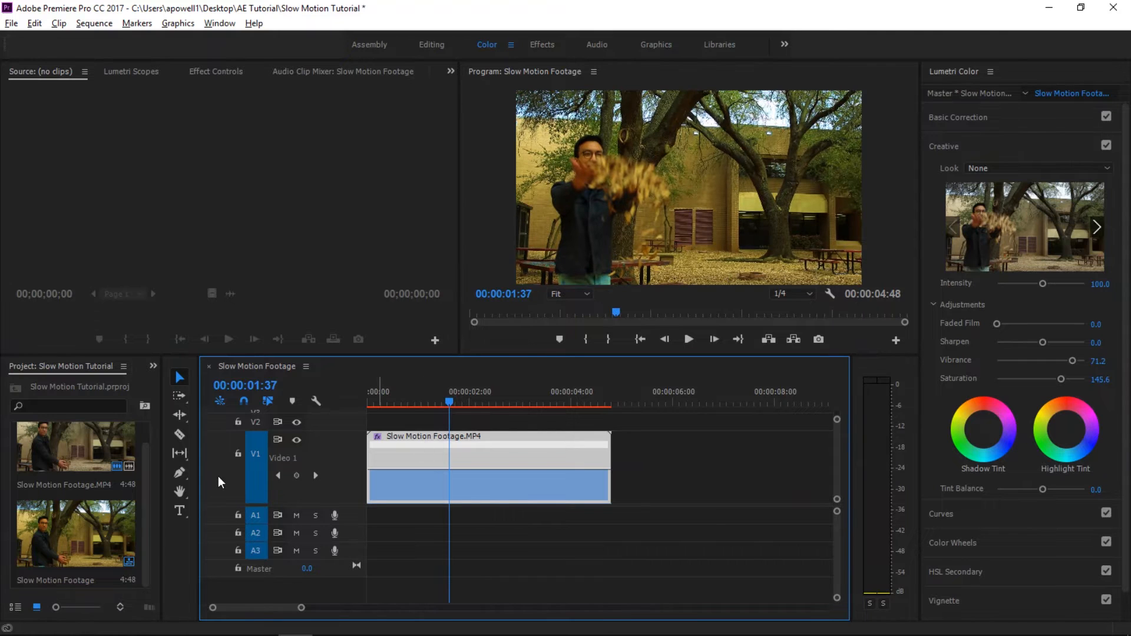
{"action": "left_click", "coordinate": [296, 475]}
- Trim the clip's beginning to 00:00:01:10 and move the shortened clip to the start of the sequence
{"action": "mouse_move", "coordinate": [448, 403]}
{"action": "left_mouse_down"}
{"action": "mouse_move", "coordinate": [406, 406]}
{"action": "mouse_move", "coordinate": [427, 406]}
{"action": "left_mouse_up"}
{"action": "left_click", "coordinate": [373, 437]}
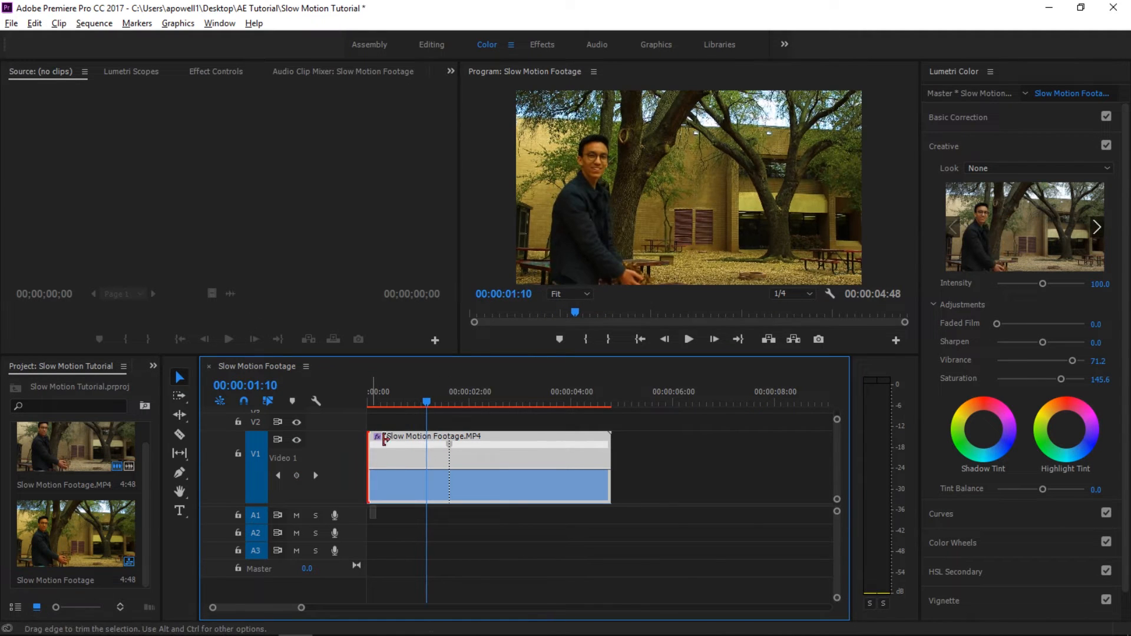
{"action": "left_click_drag", "start_coordinate": [373, 437], "coordinate": [426, 437]}
{"action": "left_click_drag", "start_coordinate": [499, 436], "coordinate": [473, 419]}
{"action": "left_click", "coordinate": [410, 405]}
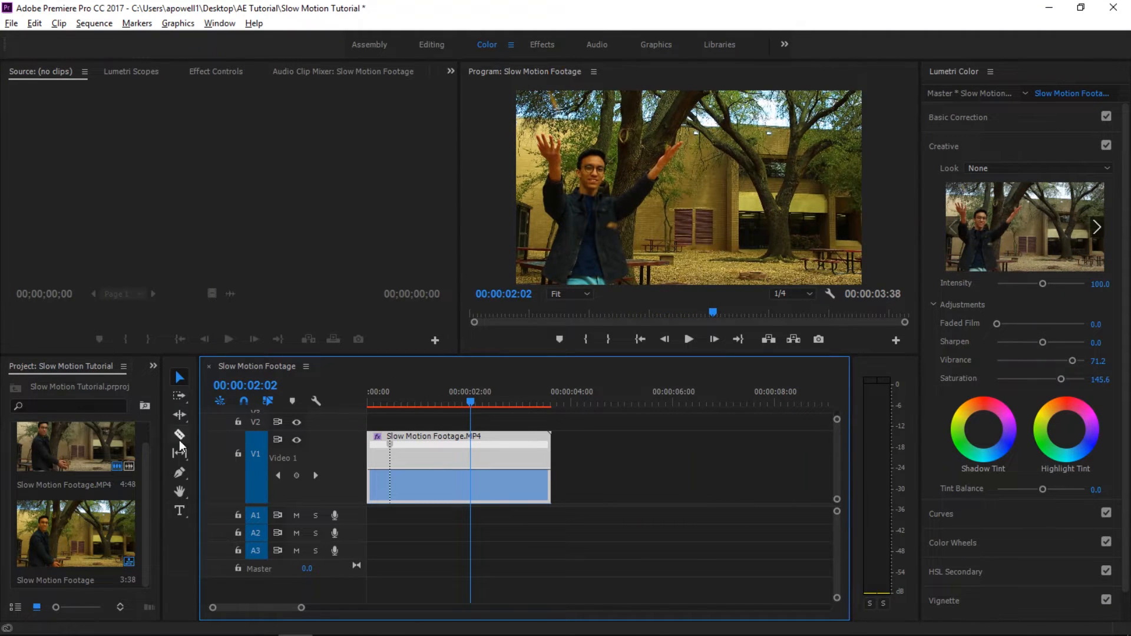
- Add a second speed keyframe at 00:00:02:02 and slow the section between the two keyframes until the sequence lasts about six seconds
{"action": "left_click", "coordinate": [296, 474]}
{"action": "left_click", "coordinate": [436, 405]}
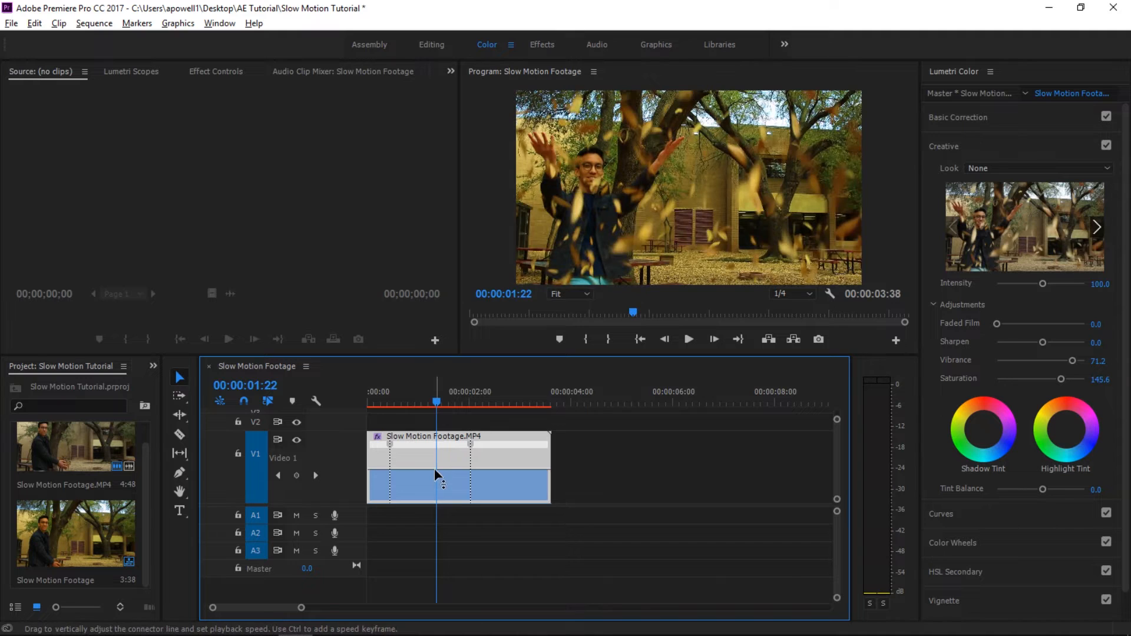
{"action": "left_click_drag", "start_coordinate": [434, 467], "coordinate": [434, 475]}
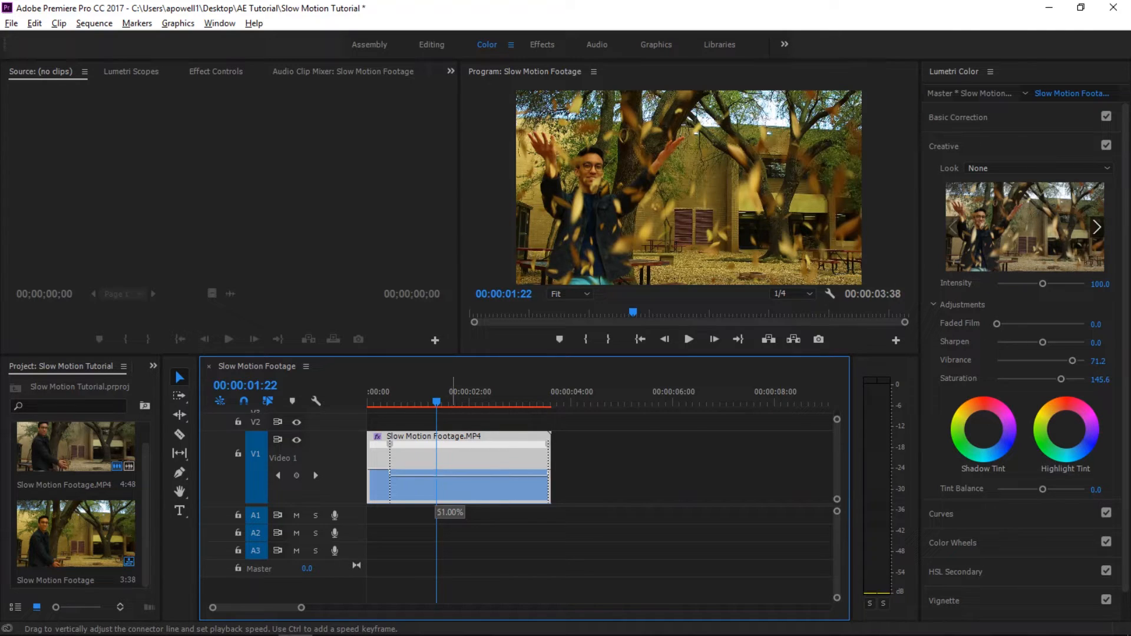
{"action": "left_click_drag", "start_coordinate": [434, 475], "coordinate": [434, 473]}
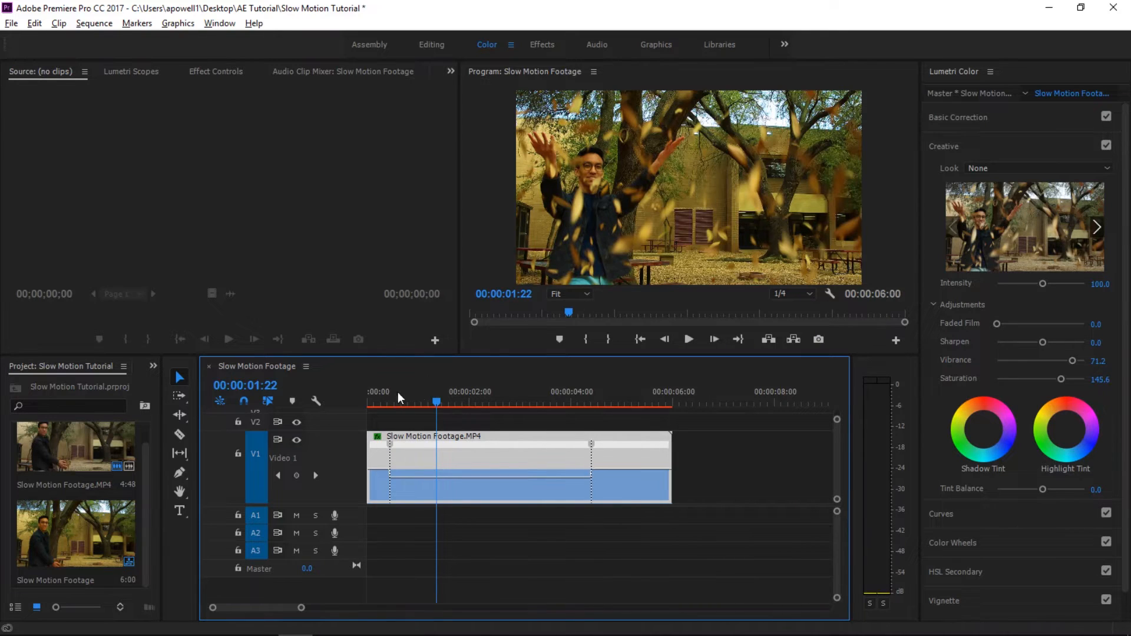
- Play the sequence from the beginning and scrub back through the slowed section to check the leaf movement
{"action": "left_click_drag", "start_coordinate": [437, 405], "coordinate": [347, 416]}
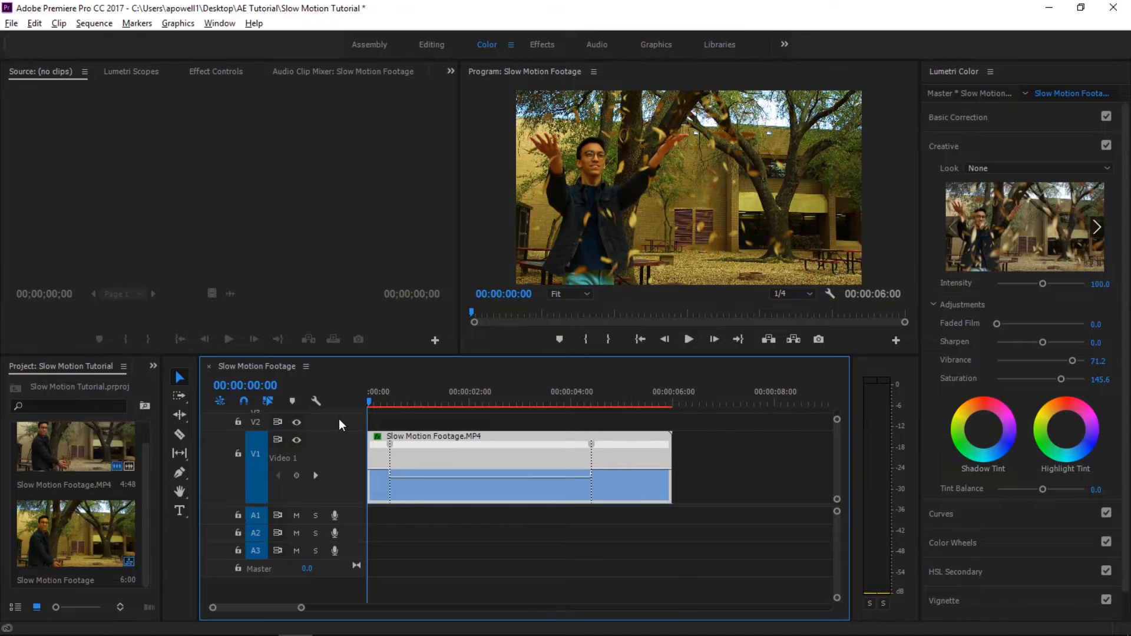
{"action": "key", "text": "space"}
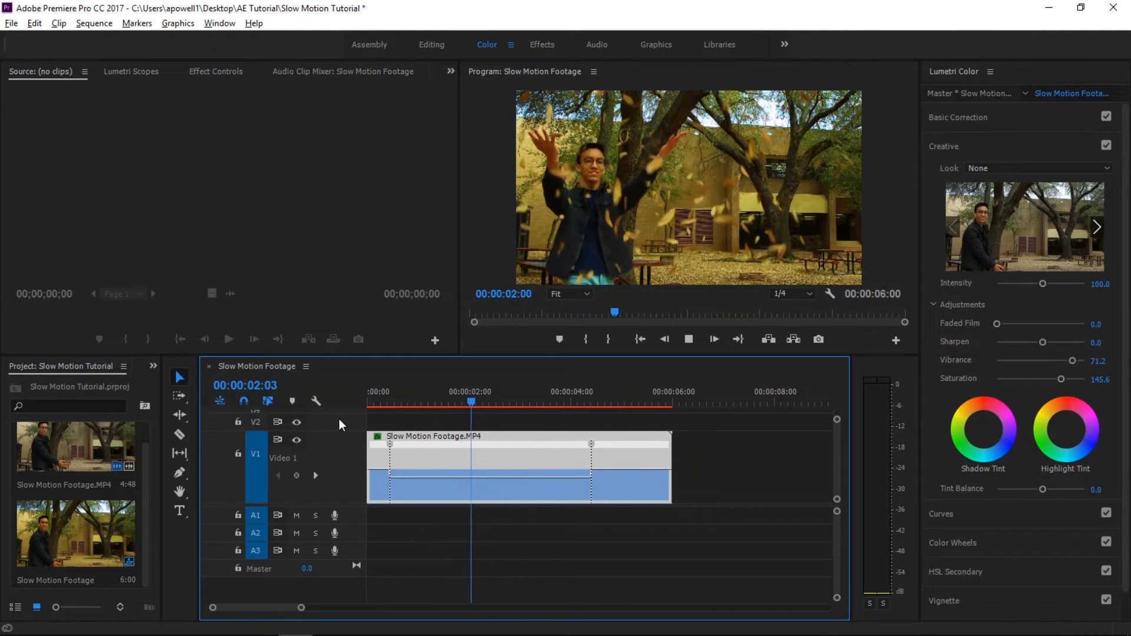
{"action": "key", "text": "space"}
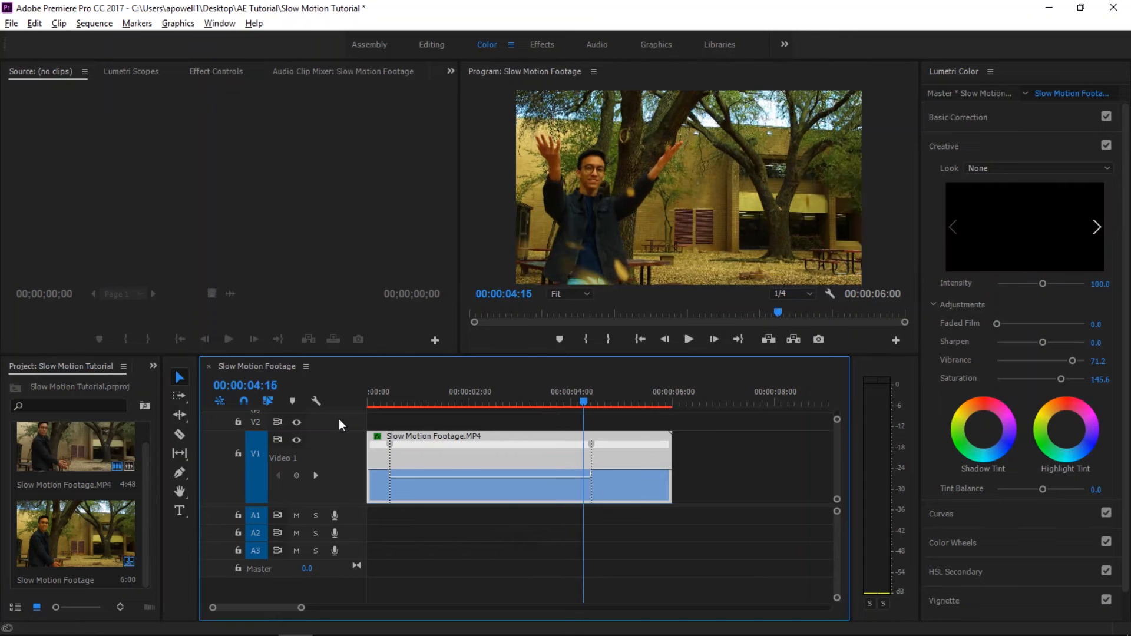
{"action": "left_click", "coordinate": [575, 405]}
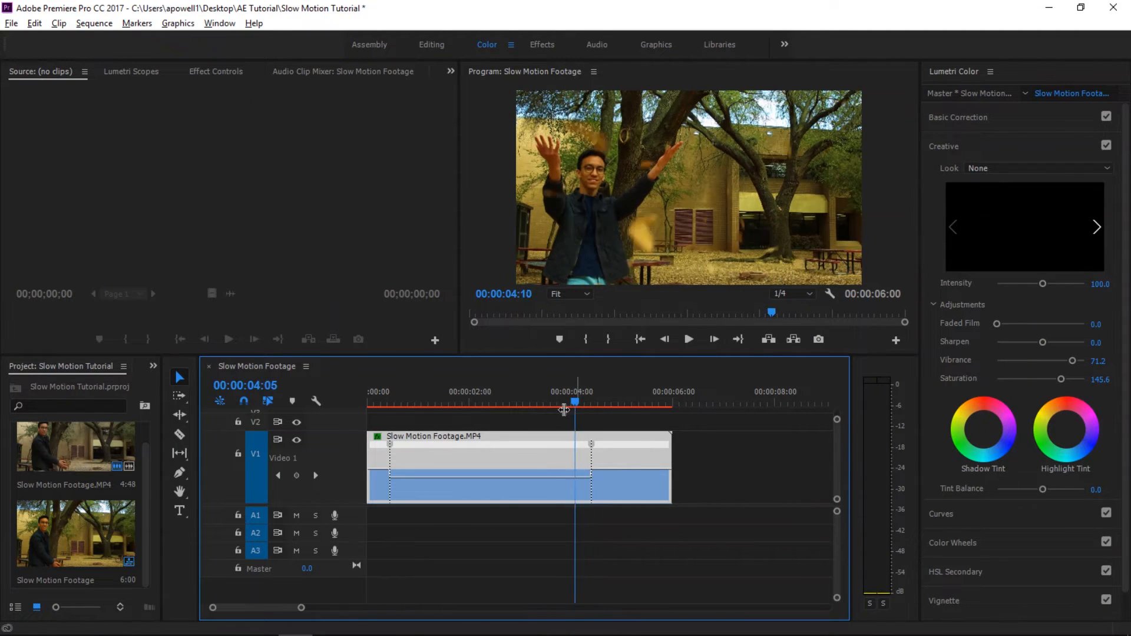
{"action": "left_click_drag", "start_coordinate": [564, 409], "coordinate": [459, 416]}
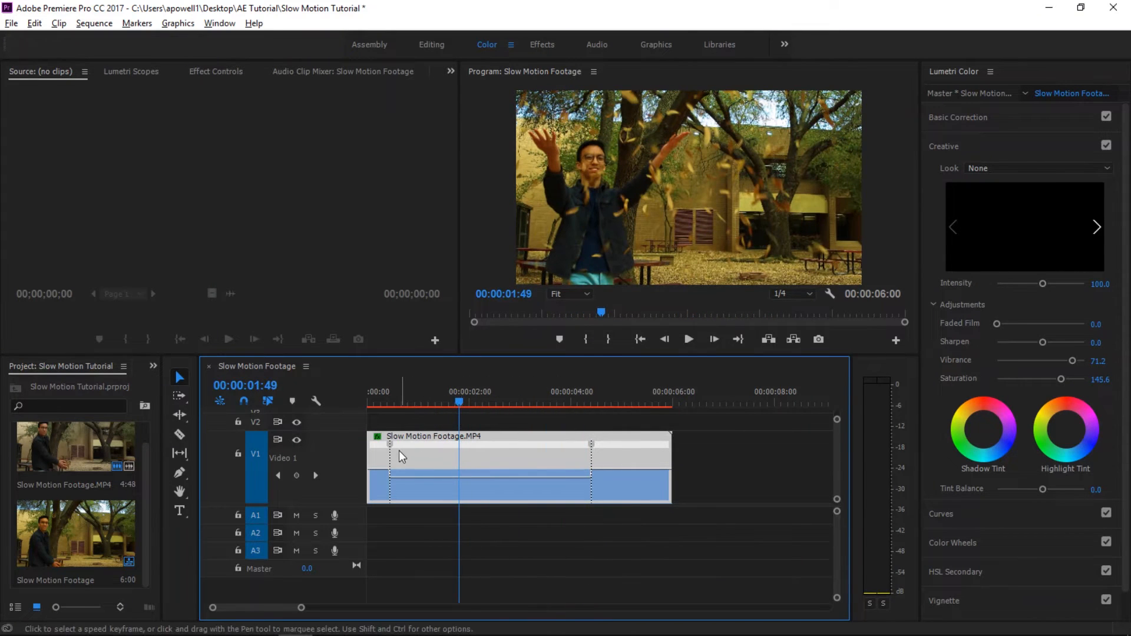
- Split the first speed keyframe into a gradual ramp spanning source times 00:00:01:37 to 00:00:01:48, and play the result from the start
{"action": "left_click_drag", "start_coordinate": [393, 446], "coordinate": [406, 448]}
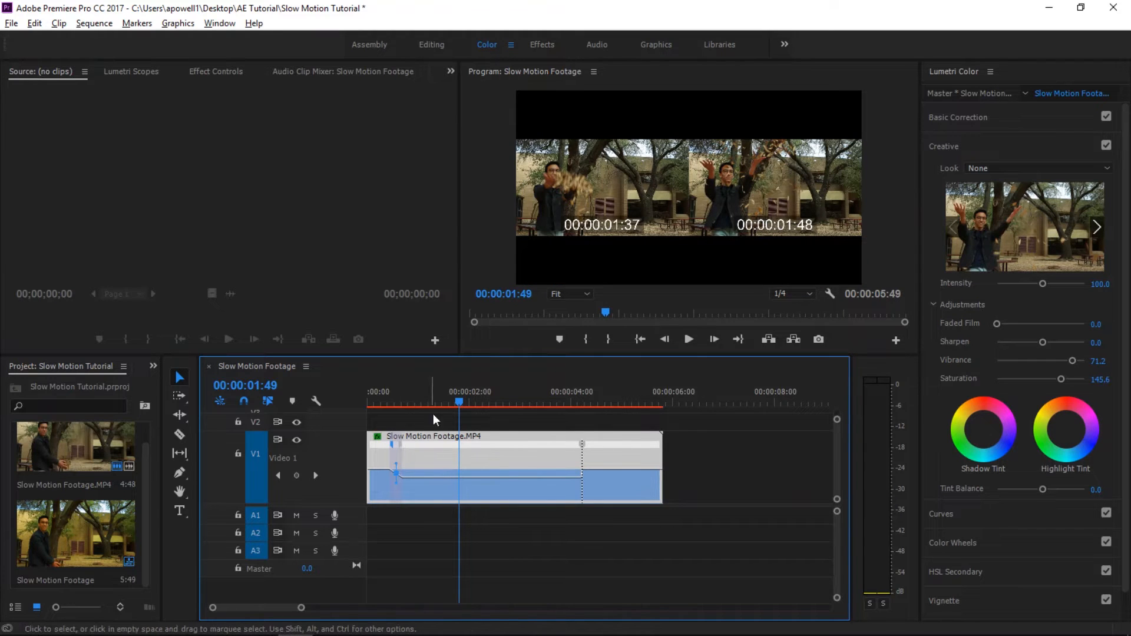
{"action": "left_click", "coordinate": [457, 404]}
{"action": "left_click_drag", "start_coordinate": [459, 403], "coordinate": [349, 416]}
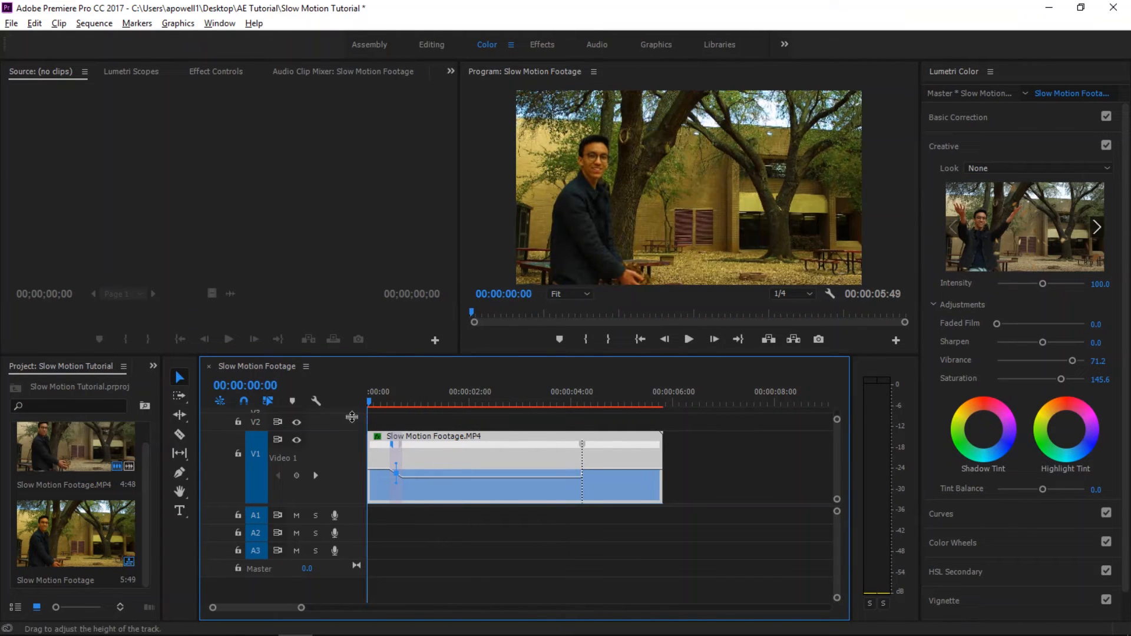
{"action": "key", "text": "space"}
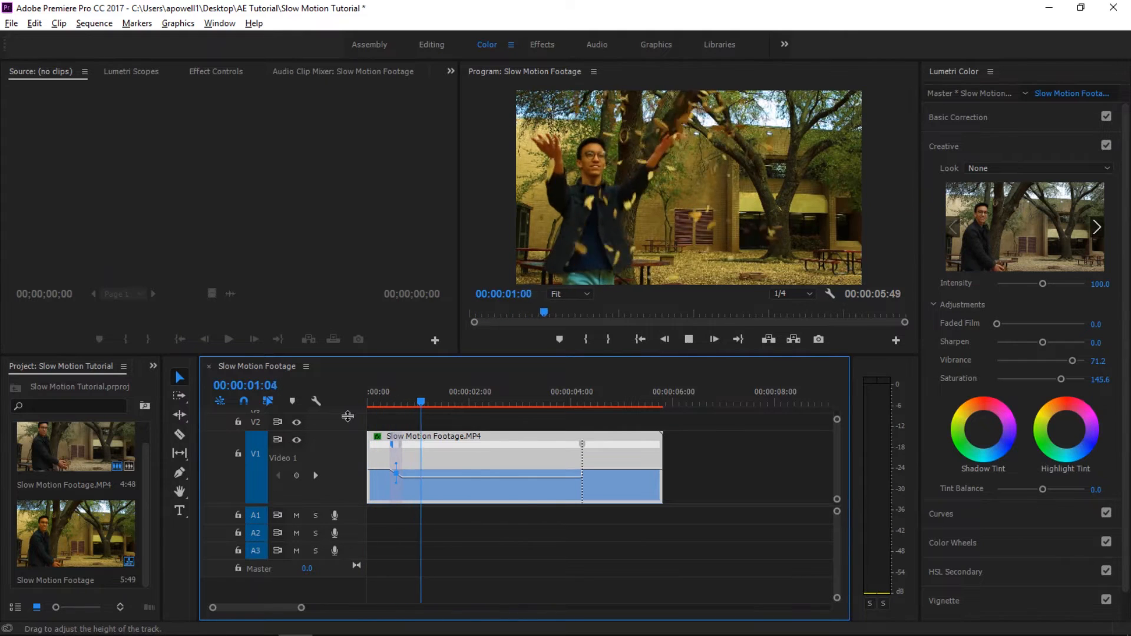
{"action": "key", "text": "space"}
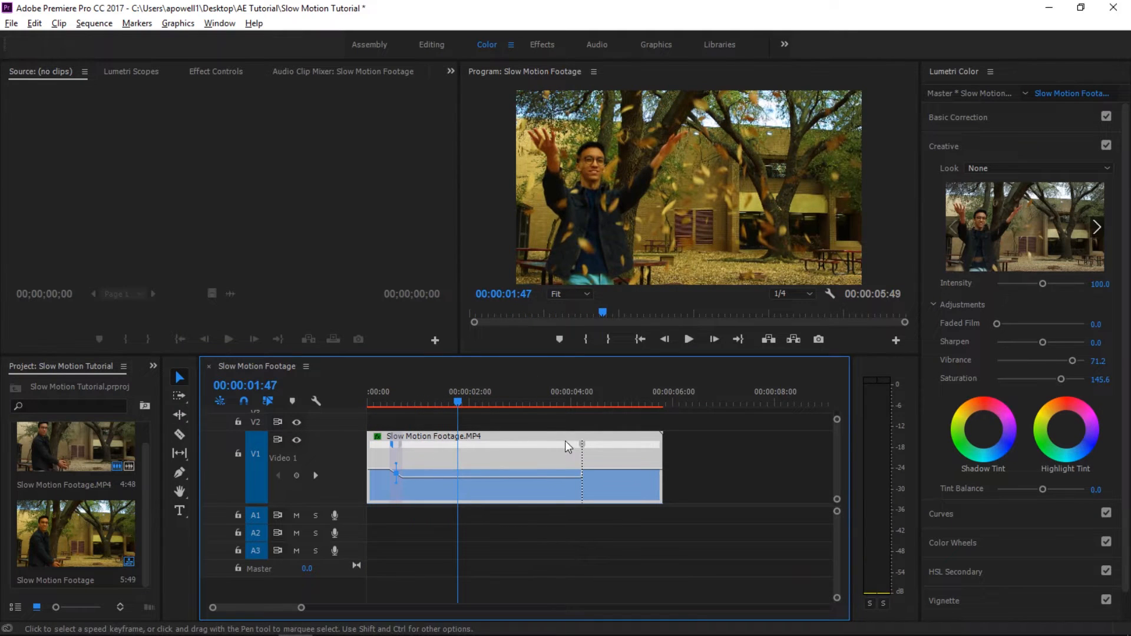
- Split the second speed keyframe into a gradual ramp spanning source times 00:00:02:48 to 00:00:03:24, and play the whole sequence
{"action": "mouse_move", "coordinate": [581, 445]}
{"action": "left_mouse_down"}
{"action": "mouse_move", "coordinate": [527, 453]}
{"action": "mouse_move", "coordinate": [573, 447]}
{"action": "left_mouse_up"}
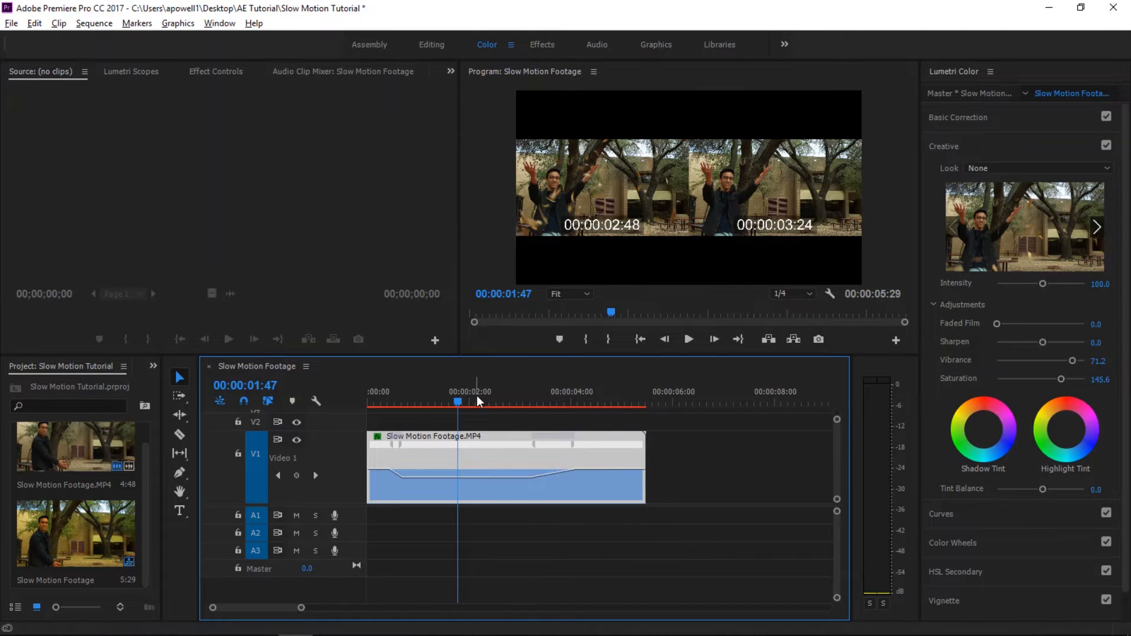
{"action": "left_click", "coordinate": [535, 448]}
{"action": "left_click_drag", "start_coordinate": [456, 403], "coordinate": [349, 412]}
{"action": "key", "text": "space"}
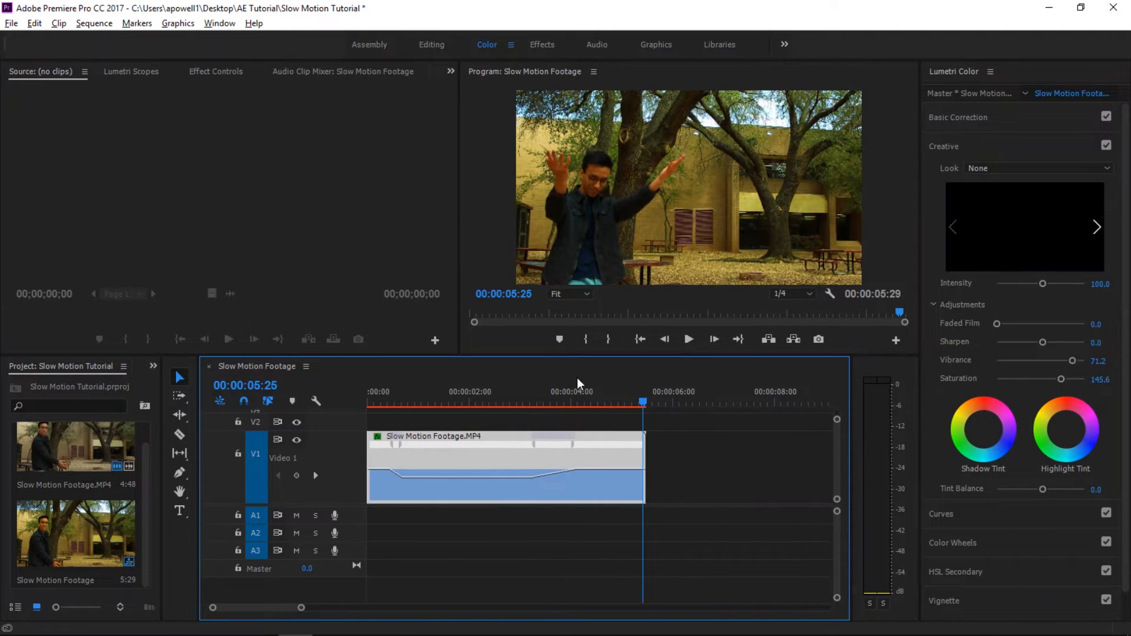
- Add a frame hold to the clip at 00:00:05:02, after the speed returns to normal
{"action": "left_click_drag", "start_coordinate": [646, 405], "coordinate": [631, 428]}
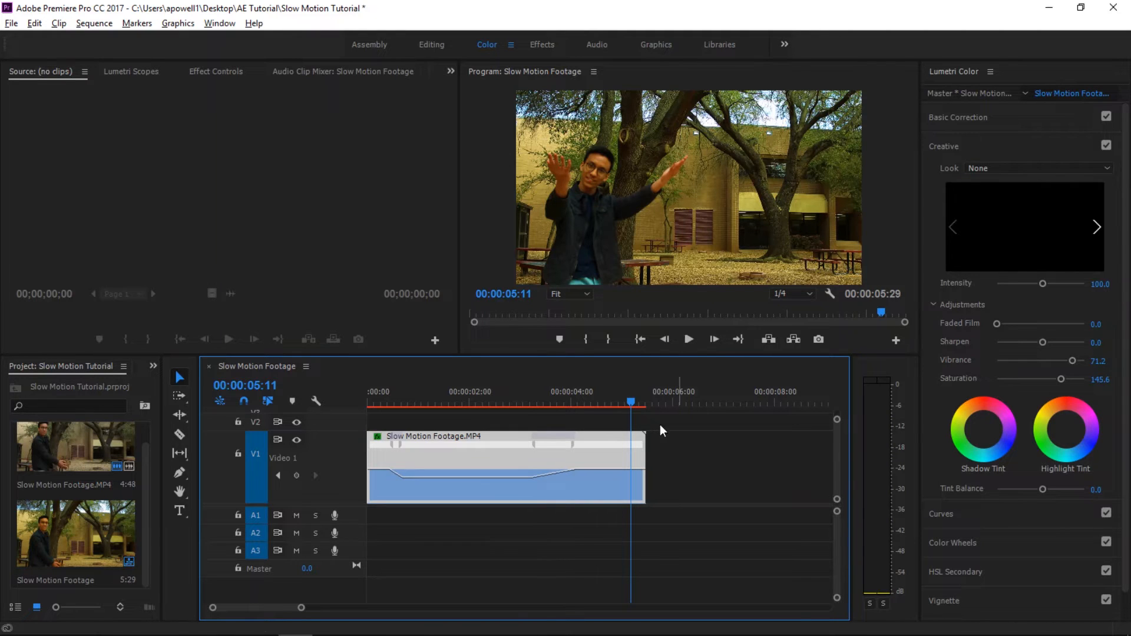
{"action": "right_click", "coordinate": [634, 459]}
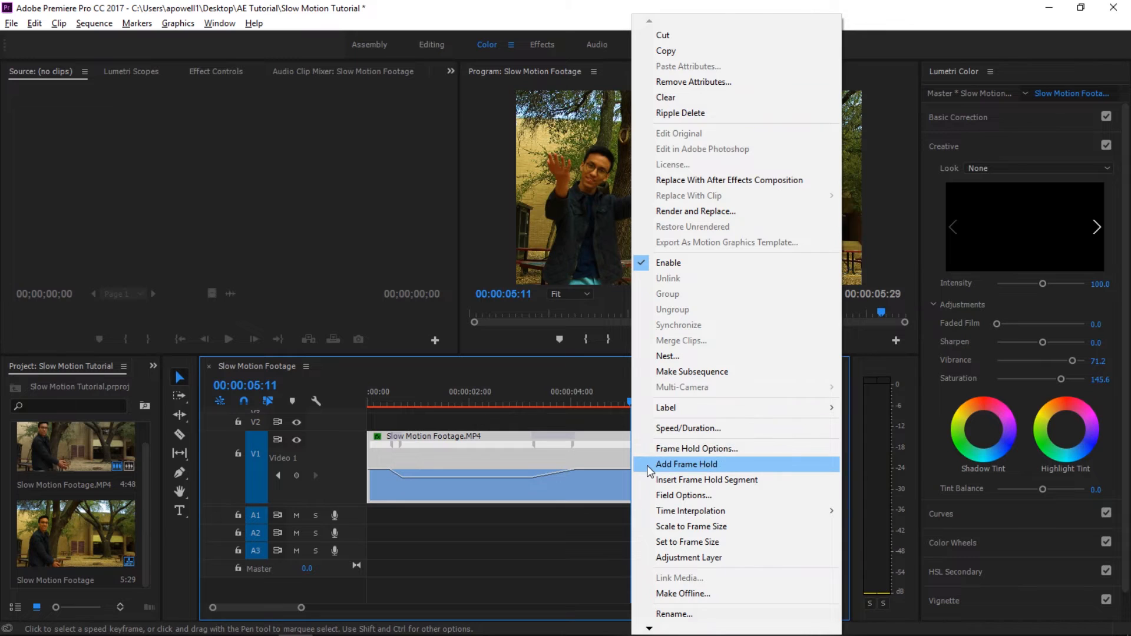
{"action": "left_click", "coordinate": [617, 401]}
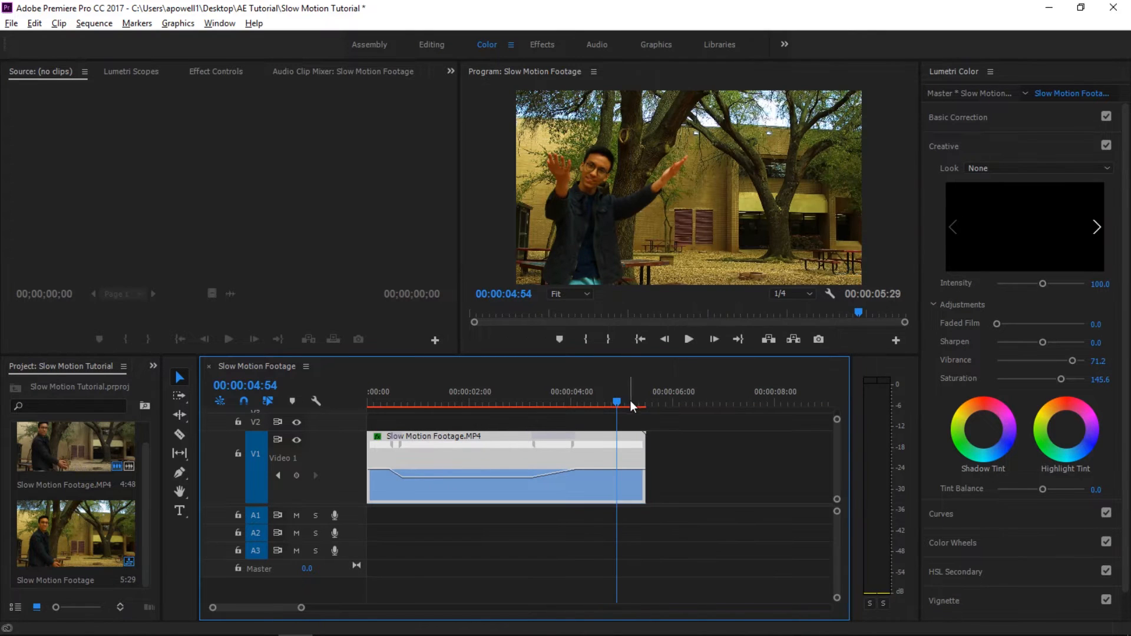
{"action": "mouse_move", "coordinate": [617, 401]}
{"action": "left_mouse_down"}
{"action": "mouse_move", "coordinate": [629, 403]}
{"action": "mouse_move", "coordinate": [515, 413]}
{"action": "mouse_move", "coordinate": [626, 412]}
{"action": "left_mouse_up"}
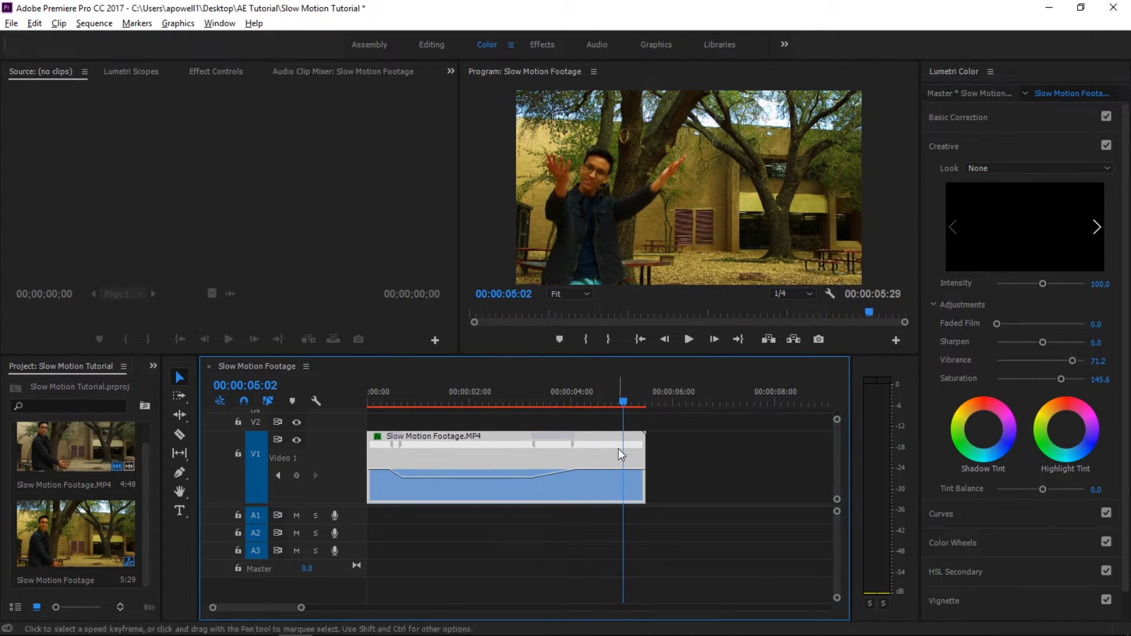
{"action": "right_click", "coordinate": [625, 472]}
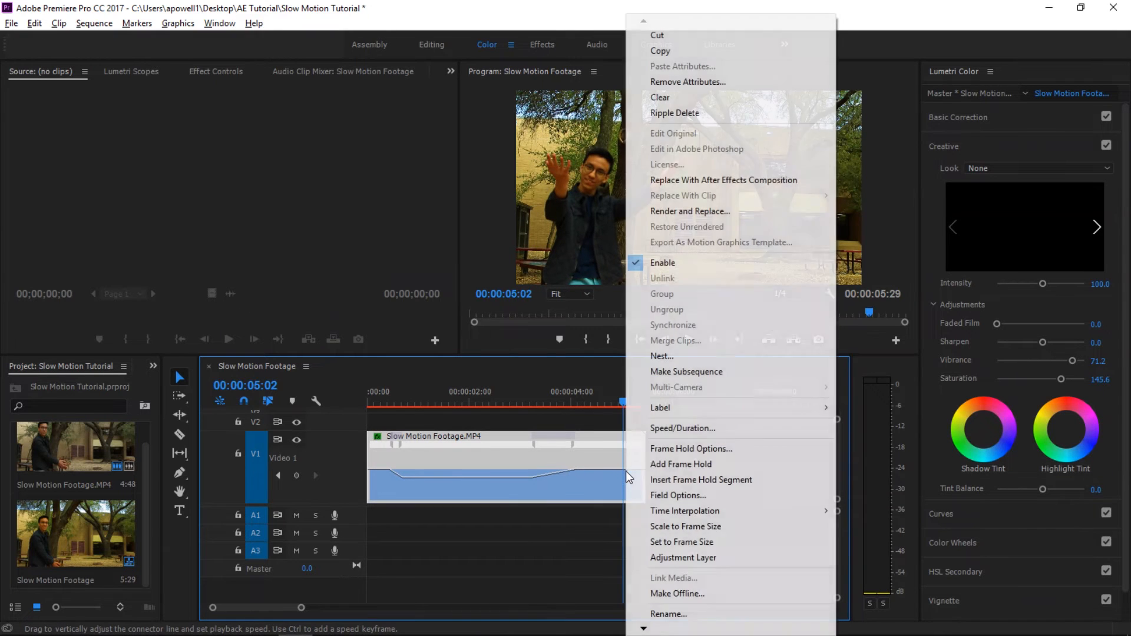
{"action": "left_click", "coordinate": [670, 463]}
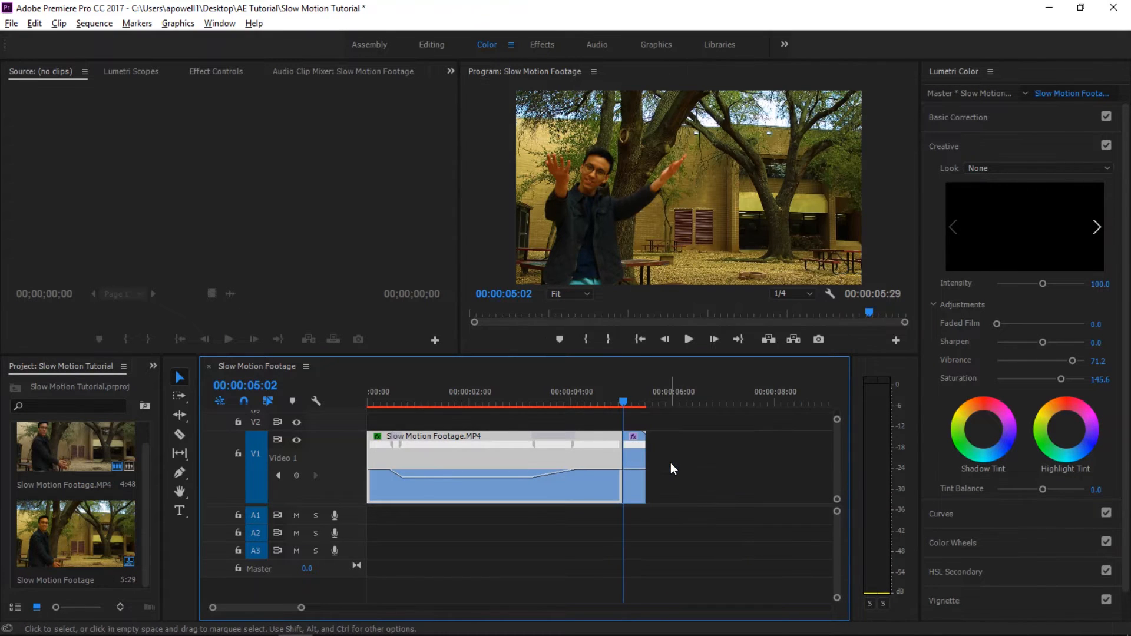
- Extend the frozen segment's end to 00:00:08:00 and place the playhead within it at 00:00:05:55
{"action": "left_click_drag", "start_coordinate": [622, 407], "coordinate": [571, 433]}
{"action": "left_click", "coordinate": [619, 407]}
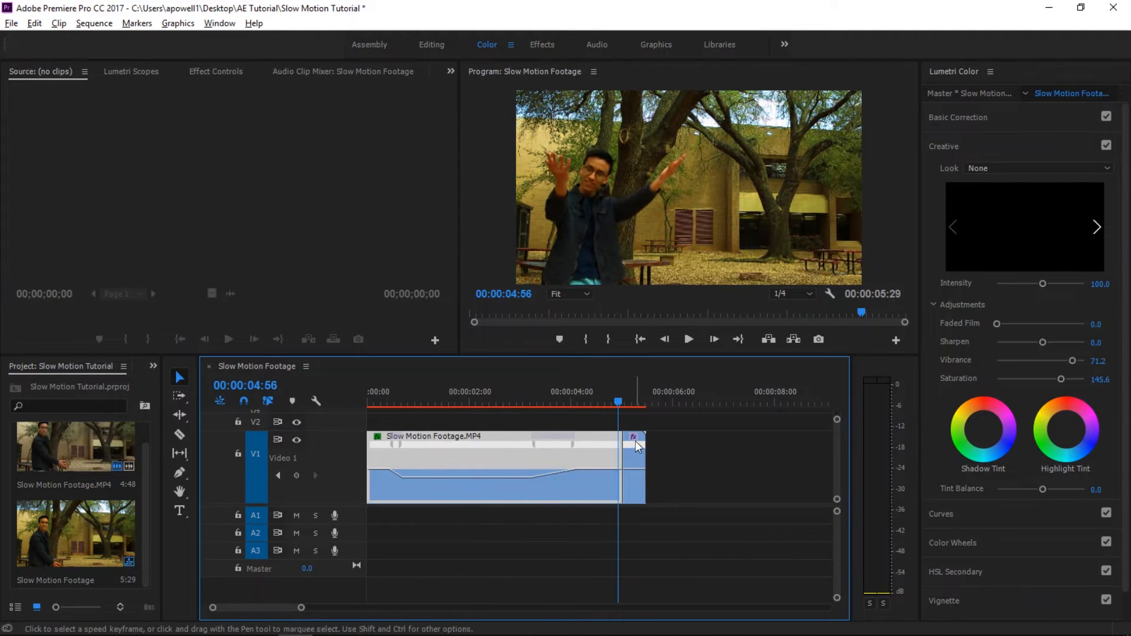
{"action": "left_click", "coordinate": [635, 406]}
{"action": "left_click_drag", "start_coordinate": [636, 410], "coordinate": [773, 455]}
{"action": "left_click_drag", "start_coordinate": [638, 400], "coordinate": [712, 430]}
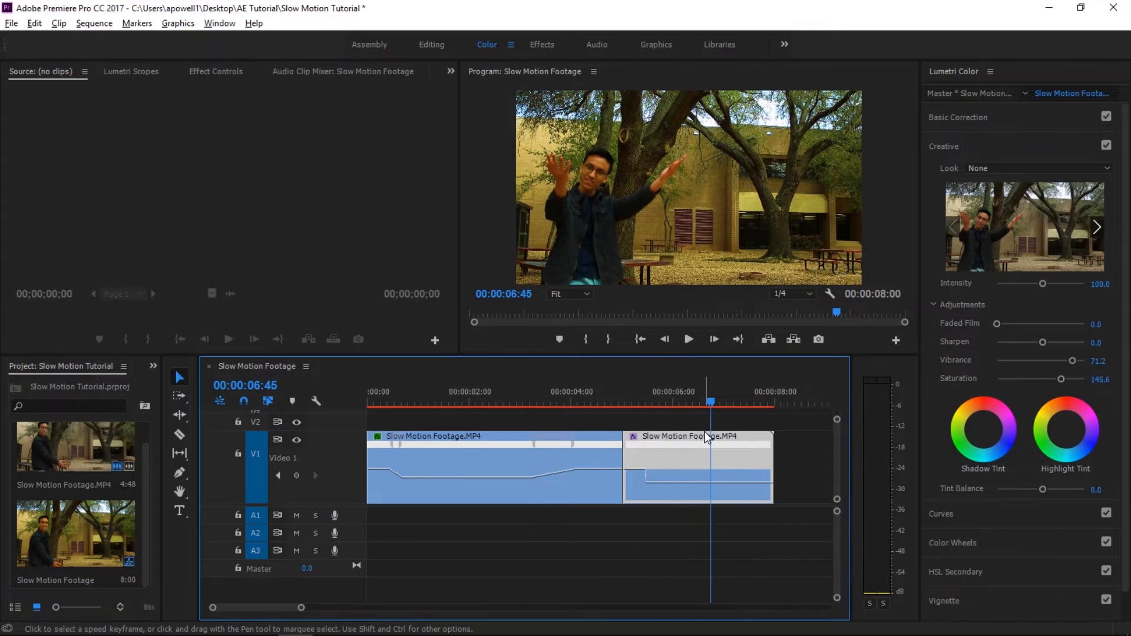
{"action": "left_click_drag", "start_coordinate": [609, 402], "coordinate": [669, 416]}
{"action": "left_click", "coordinate": [991, 146]}
- Try keying the man's skin tones with HSL Secondary, using the Color/Gray mask view while adding and removing sampled colors
{"action": "left_click", "coordinate": [994, 233]}
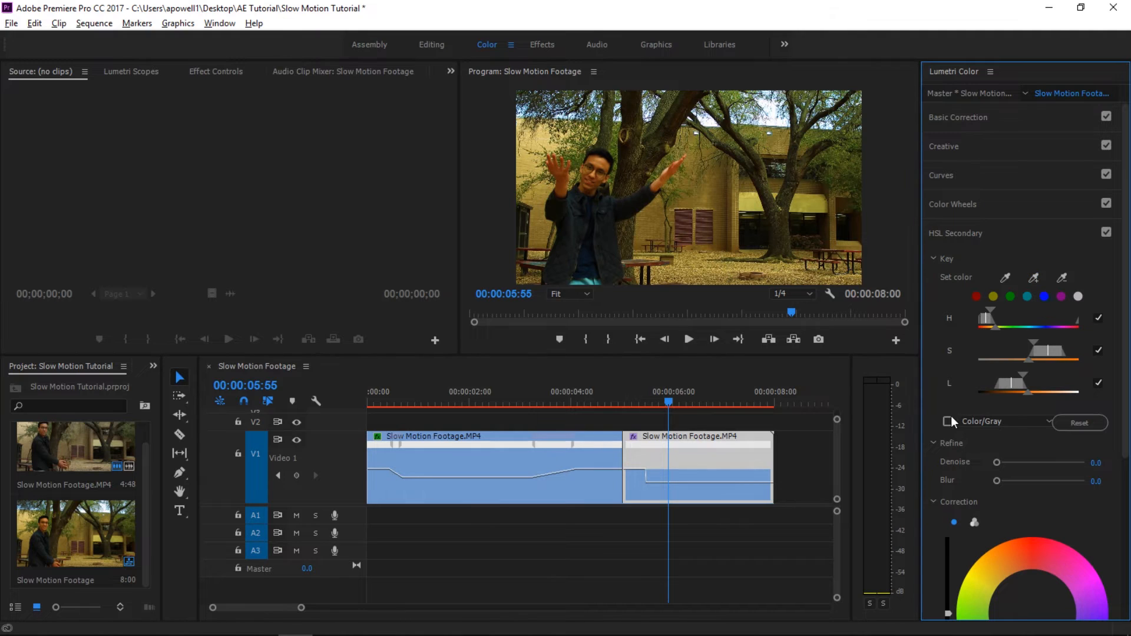
{"action": "left_click", "coordinate": [948, 422]}
{"action": "left_click", "coordinate": [1034, 279]}
{"action": "left_click", "coordinate": [596, 169]}
{"action": "left_click", "coordinate": [1062, 279]}
{"action": "left_click", "coordinate": [662, 234]}
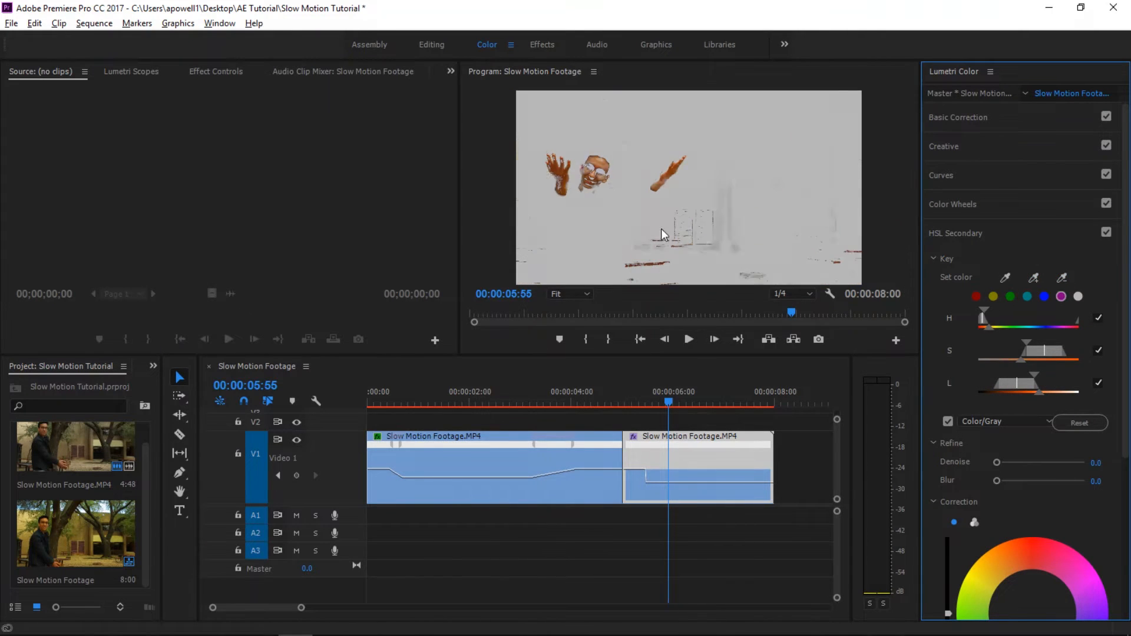
{"action": "left_click", "coordinate": [1034, 278]}
{"action": "left_click", "coordinate": [599, 169]}
{"action": "scroll", "coordinate": [996, 423], "scroll_direction": "down", "scroll_amount": 5}
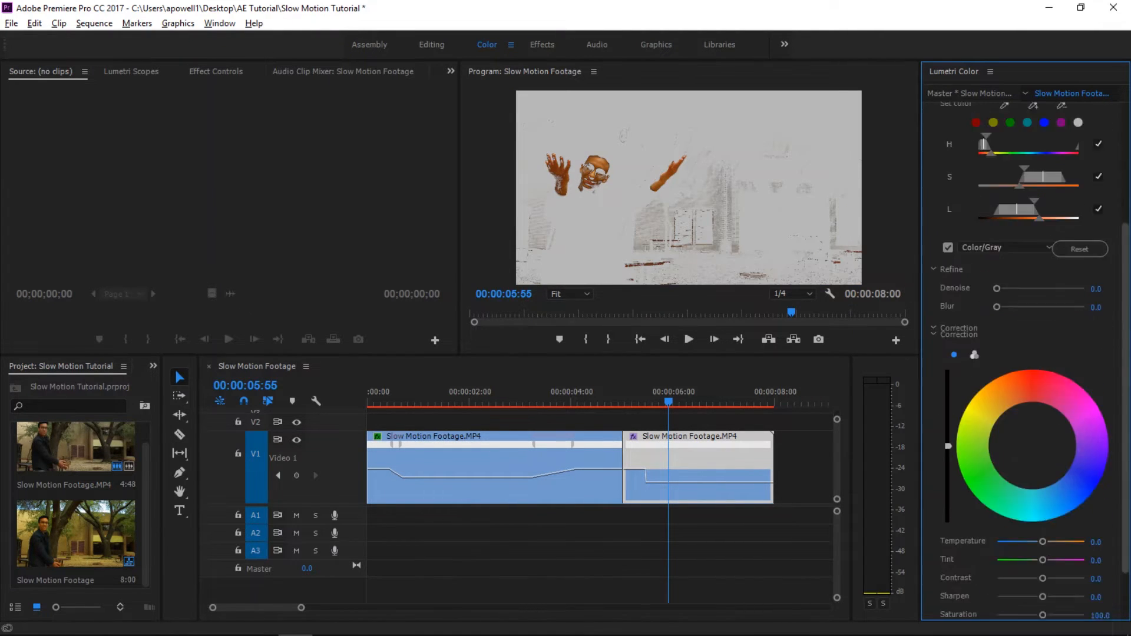
- Try tinting the keyed skin green with the correction brightness at maximum, and view the frozen segment without the mask
{"action": "left_click_drag", "start_coordinate": [946, 329], "coordinate": [949, 302]}
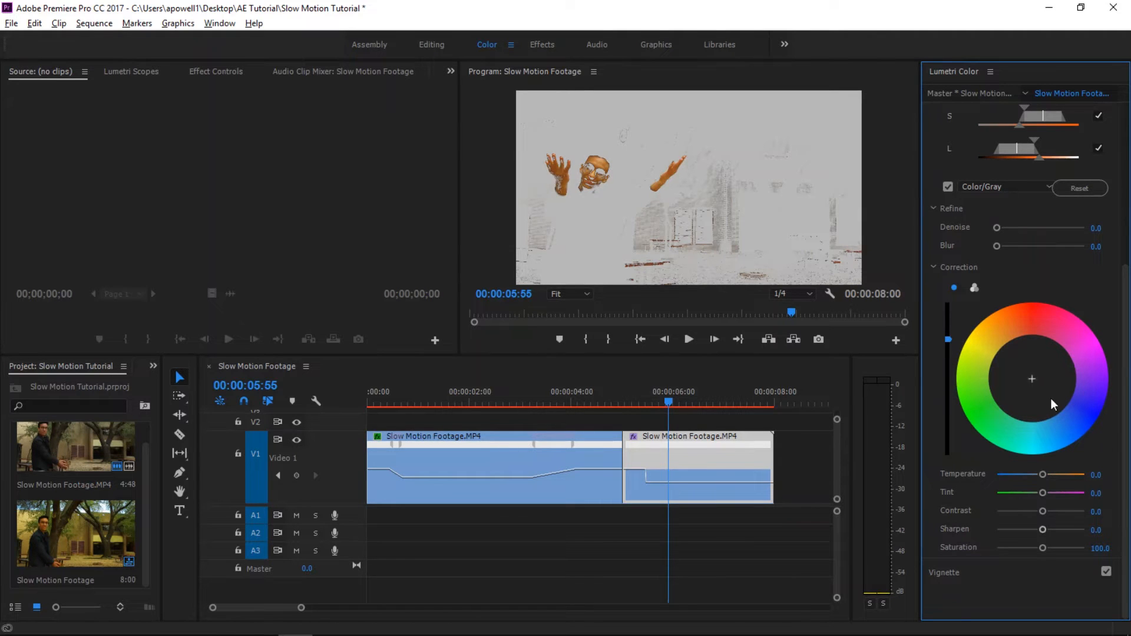
{"action": "left_click_drag", "start_coordinate": [1051, 399], "coordinate": [980, 418]}
{"action": "left_click", "coordinate": [948, 186]}
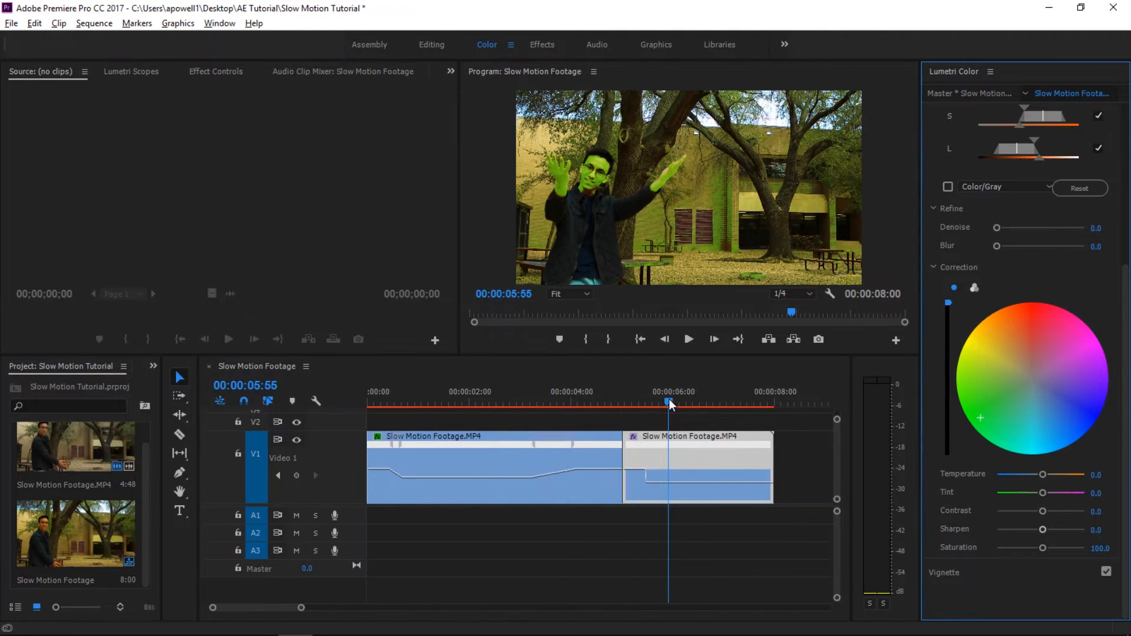
{"action": "mouse_move", "coordinate": [669, 402]}
{"action": "left_mouse_down"}
{"action": "mouse_move", "coordinate": [570, 408]}
{"action": "mouse_move", "coordinate": [677, 405]}
{"action": "left_mouse_up"}
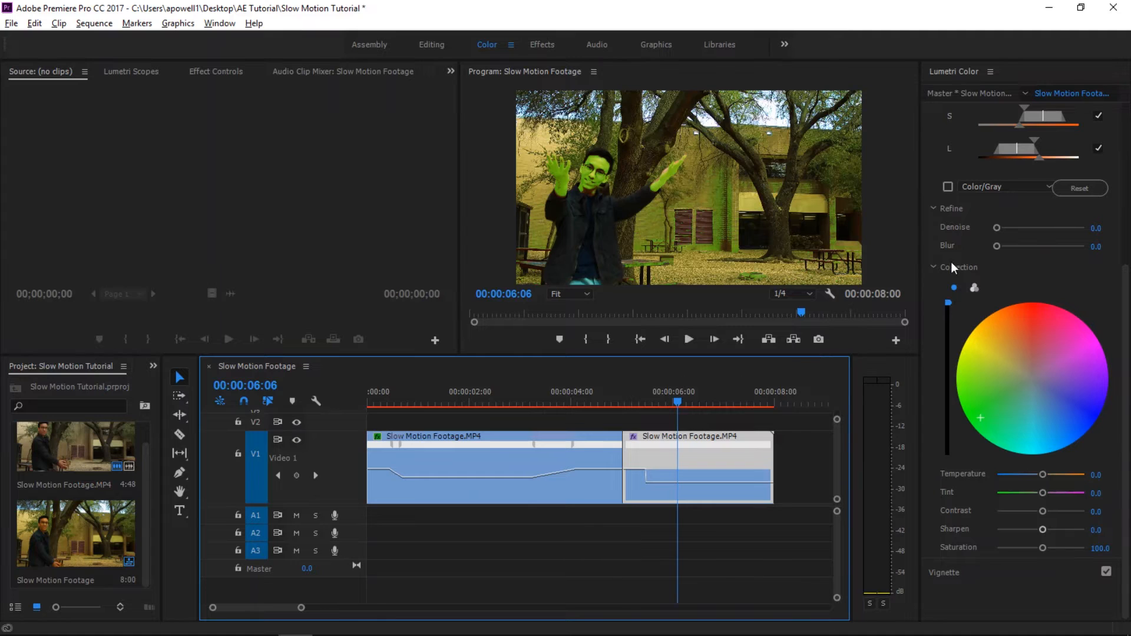
{"action": "key", "text": "Left"}
{"action": "key", "text": "Left"}
{"action": "key", "text": "Left"}
{"action": "key", "text": "Left"}
{"action": "key", "text": "Left"}
{"action": "key", "text": "Left"}
{"action": "key", "text": "Left"}
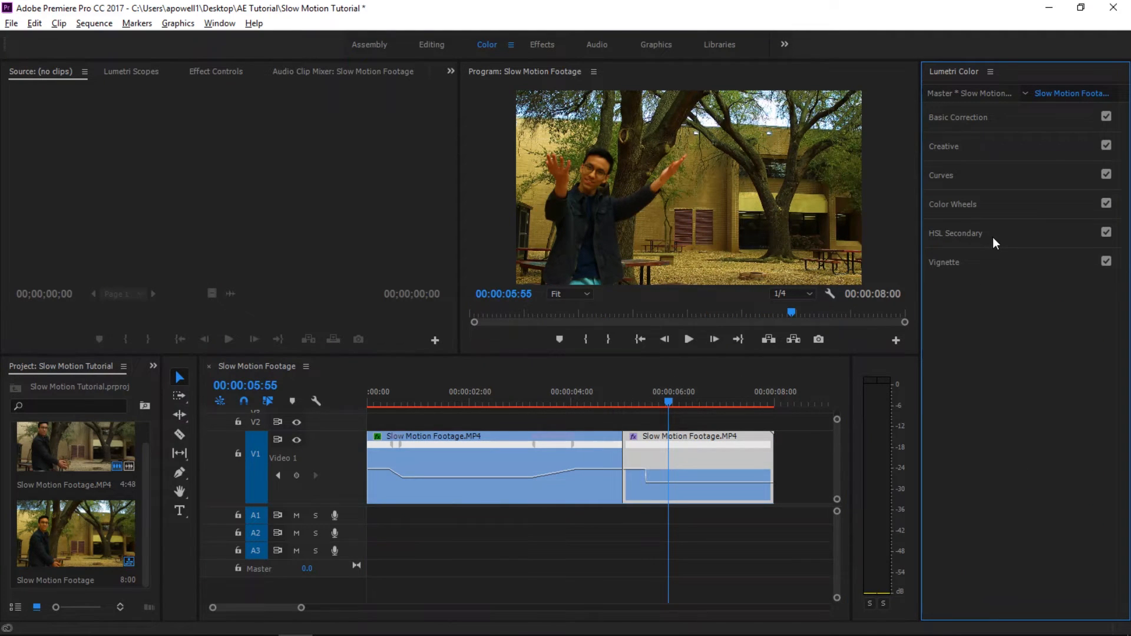
- Key the man's skin with HSL Secondary by sampling his face and adding samples from both of his hands
{"action": "left_click", "coordinate": [994, 235]}
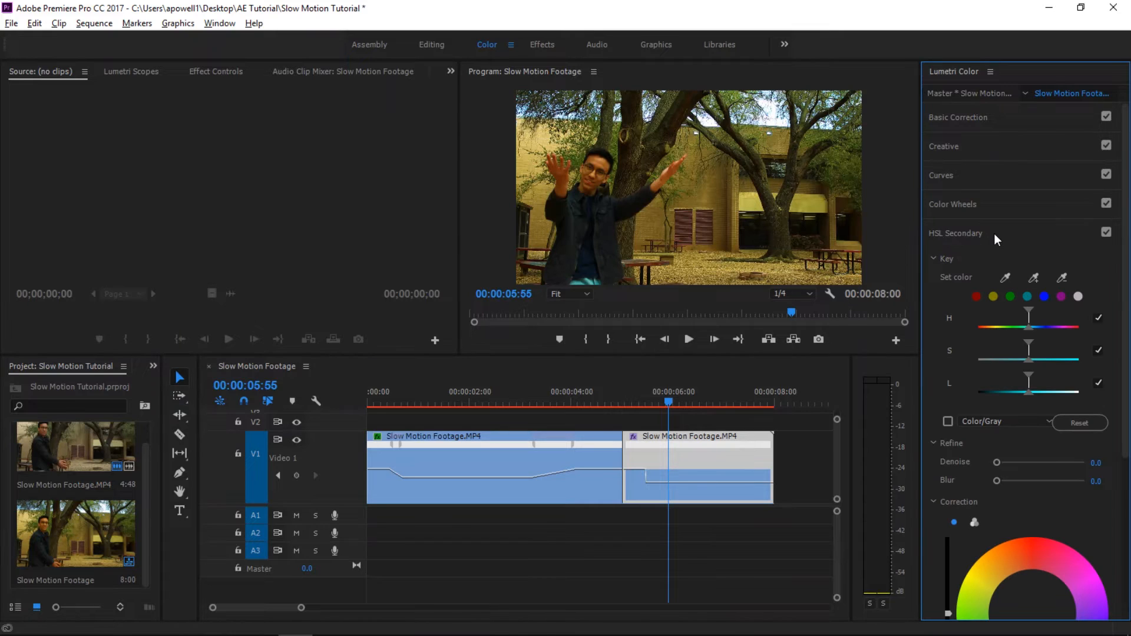
{"action": "left_click", "coordinate": [1006, 278]}
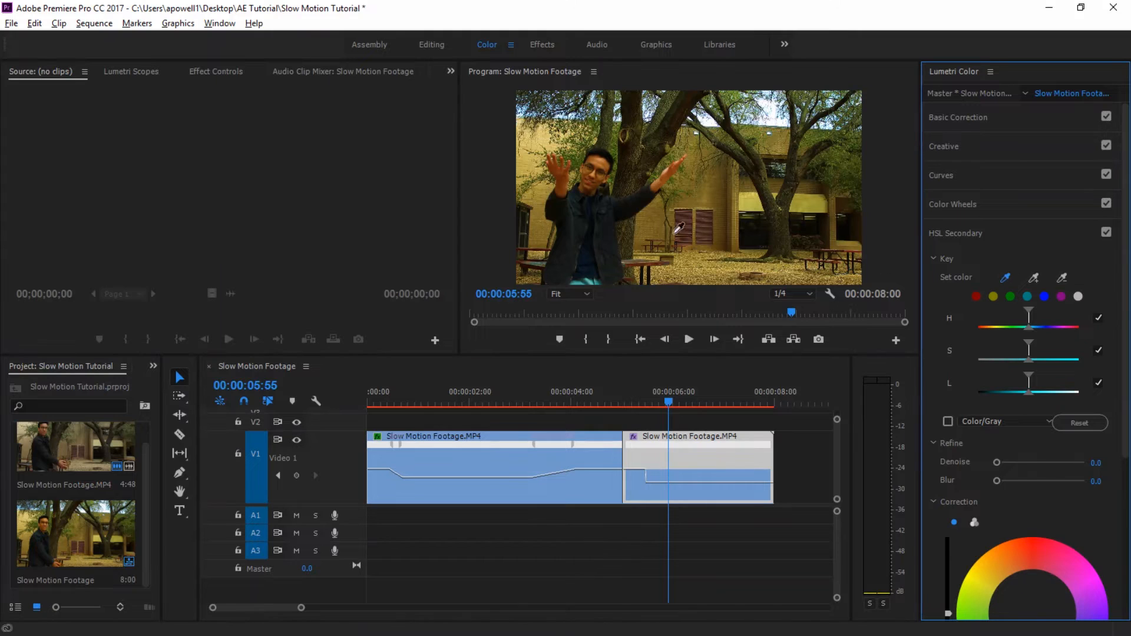
{"action": "left_click", "coordinate": [600, 165]}
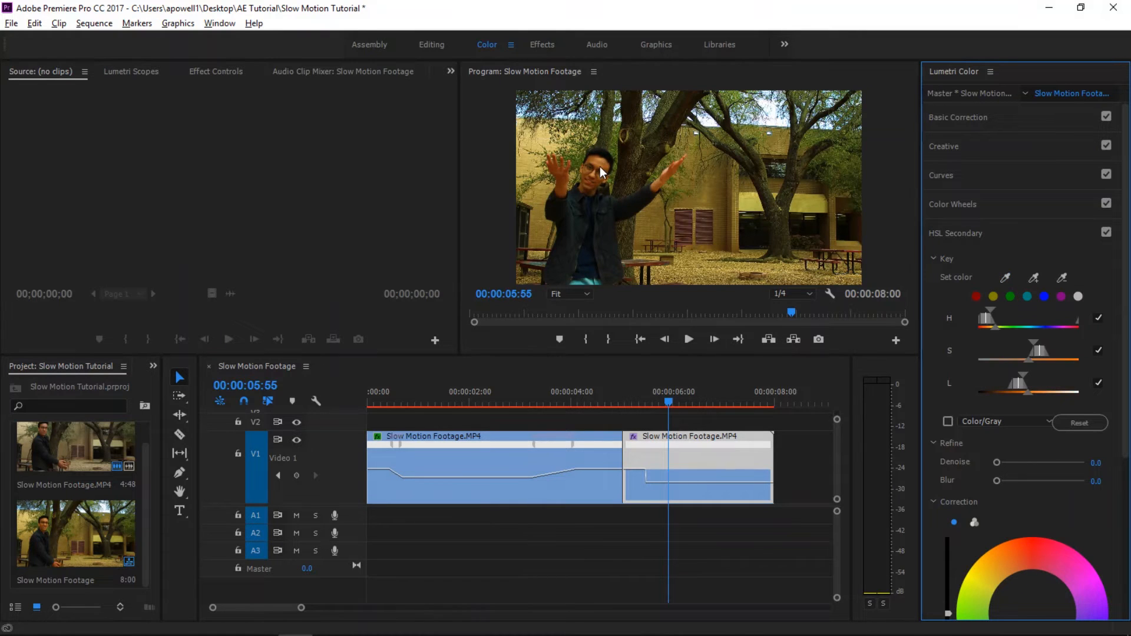
{"action": "left_click", "coordinate": [1035, 277]}
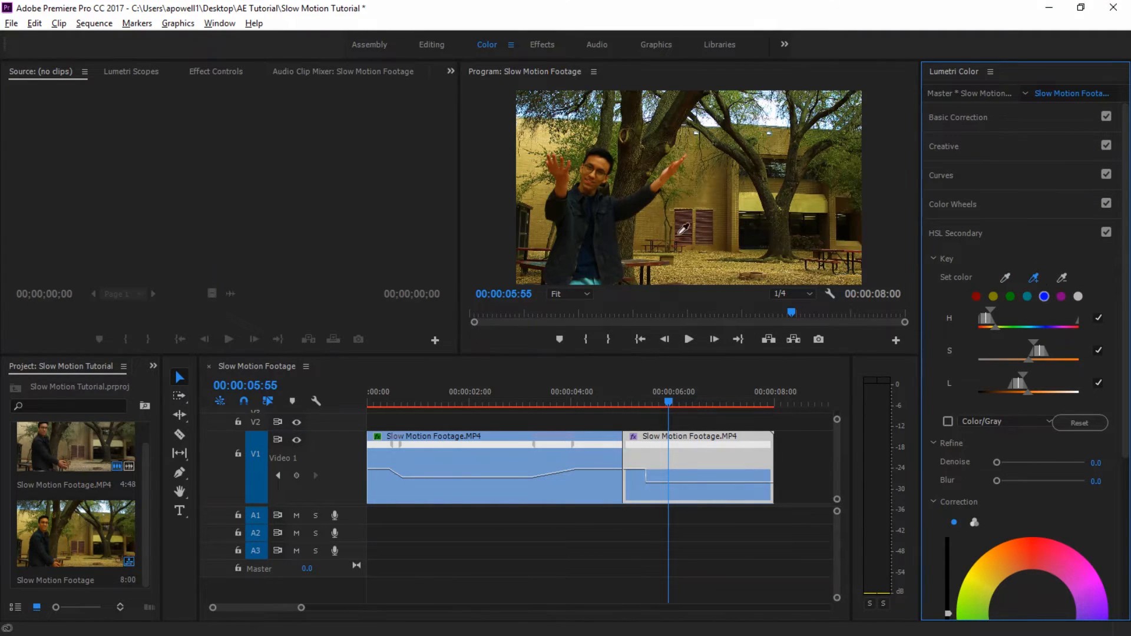
{"action": "left_click", "coordinate": [672, 172]}
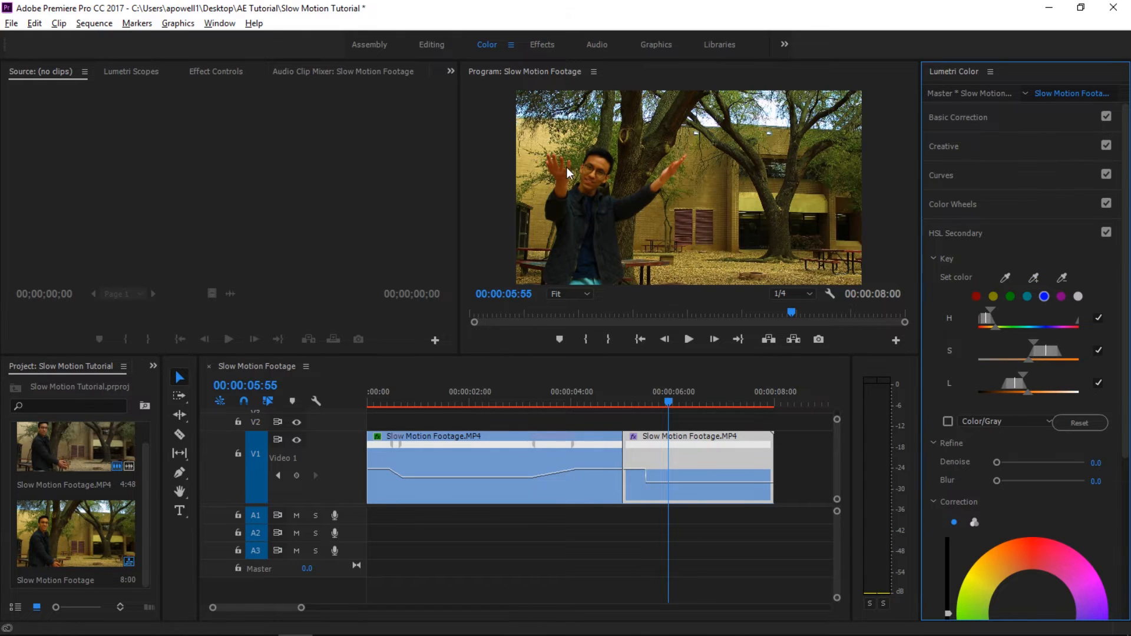
{"action": "left_click", "coordinate": [1036, 277]}
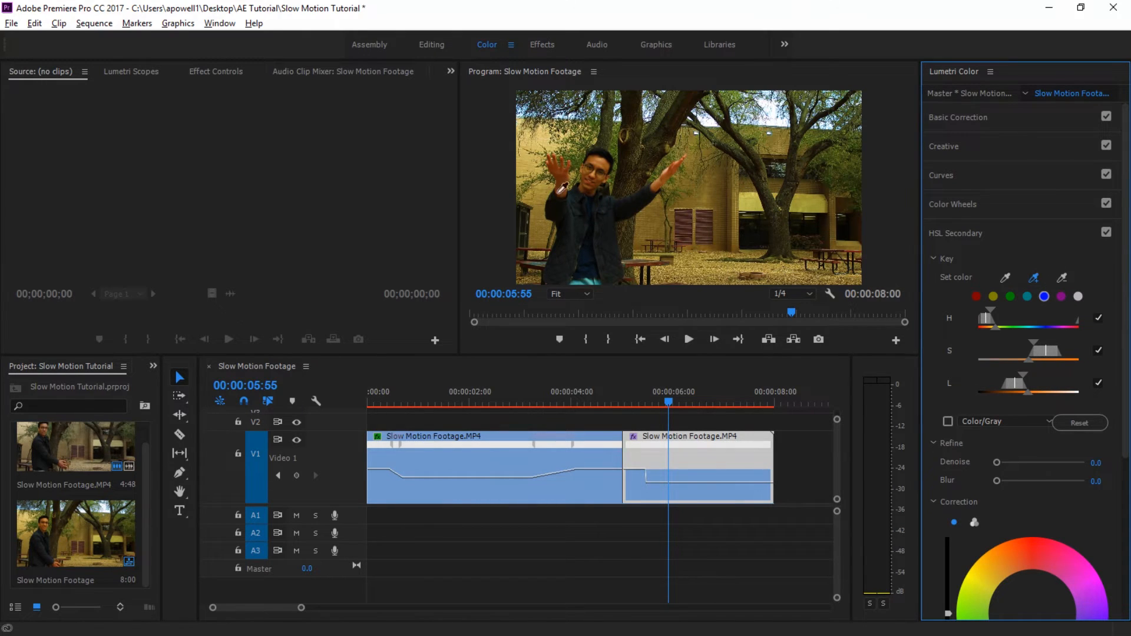
{"action": "left_click", "coordinate": [563, 170]}
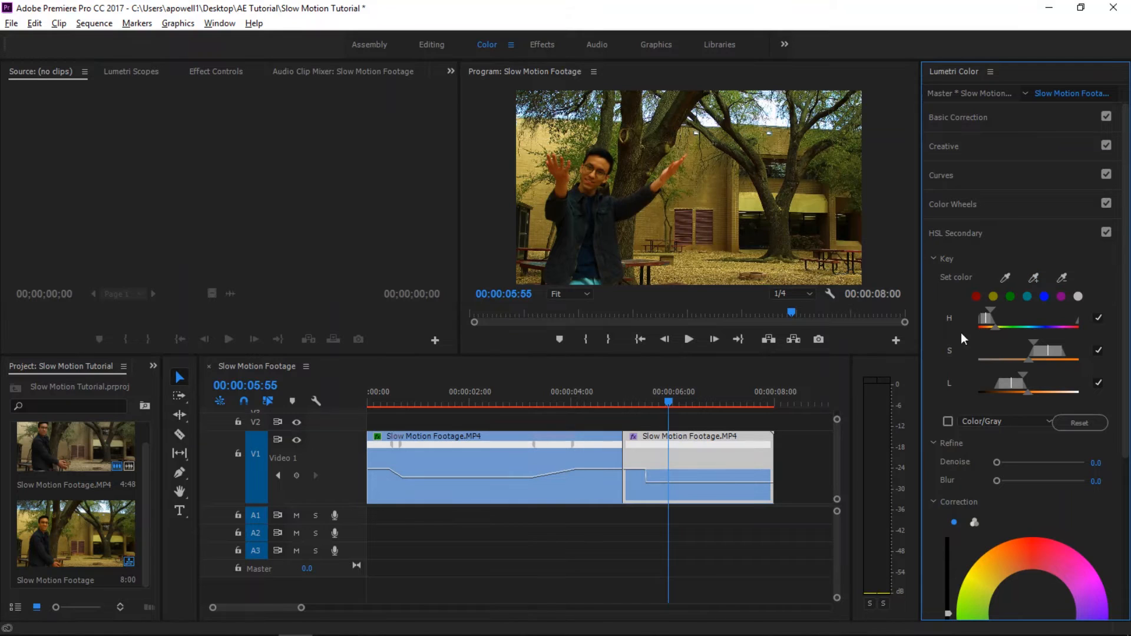
- Refine the skin key in the Color/Gray mask view by adding more face samples and removing a sampled background color
{"action": "left_click", "coordinate": [946, 424]}
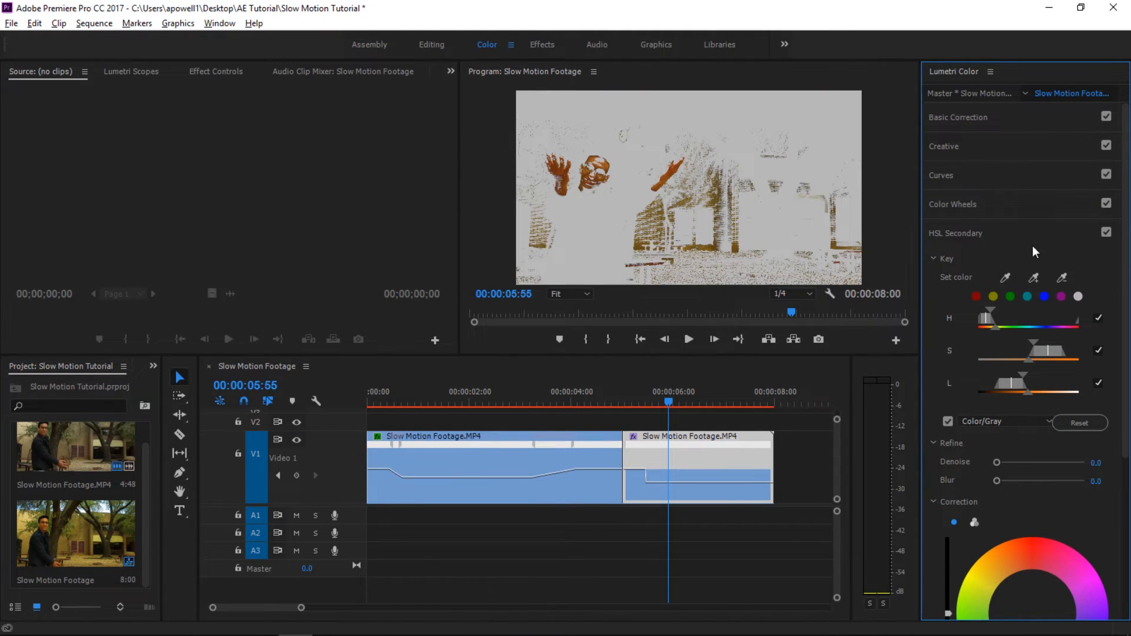
{"action": "left_click", "coordinate": [1034, 278]}
{"action": "left_click", "coordinate": [602, 156]}
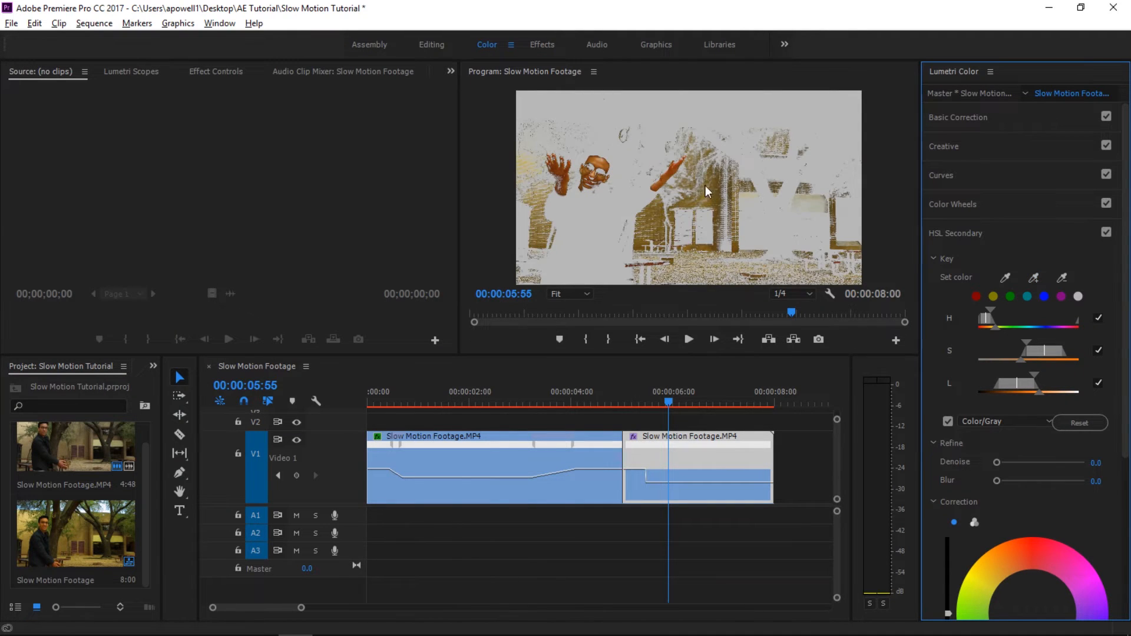
{"action": "left_click", "coordinate": [1062, 278]}
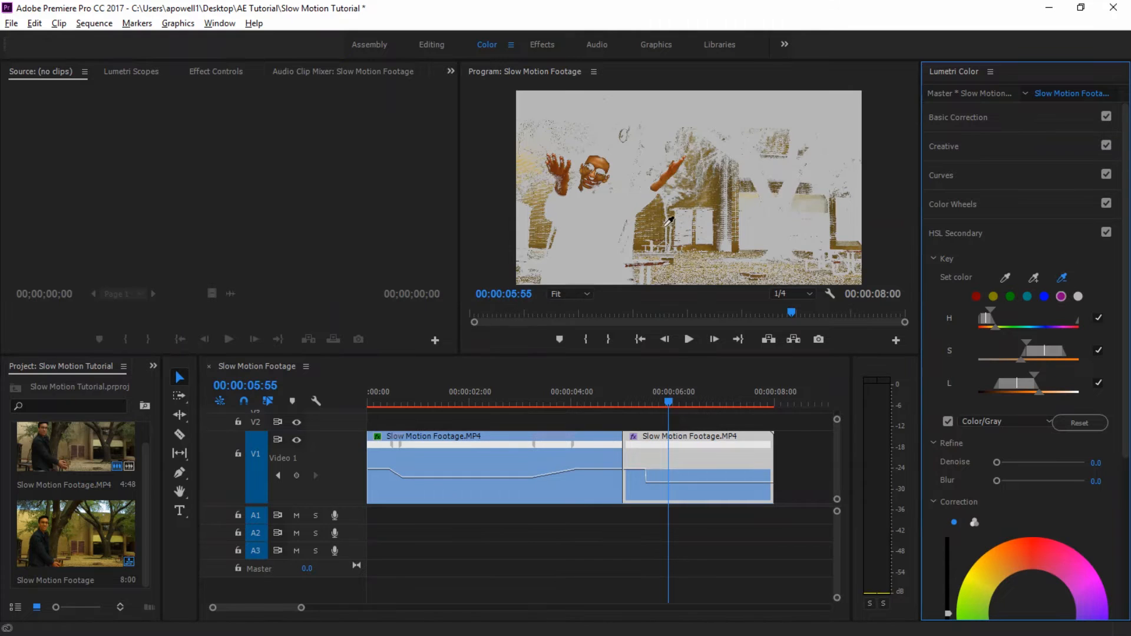
{"action": "left_click", "coordinate": [663, 229]}
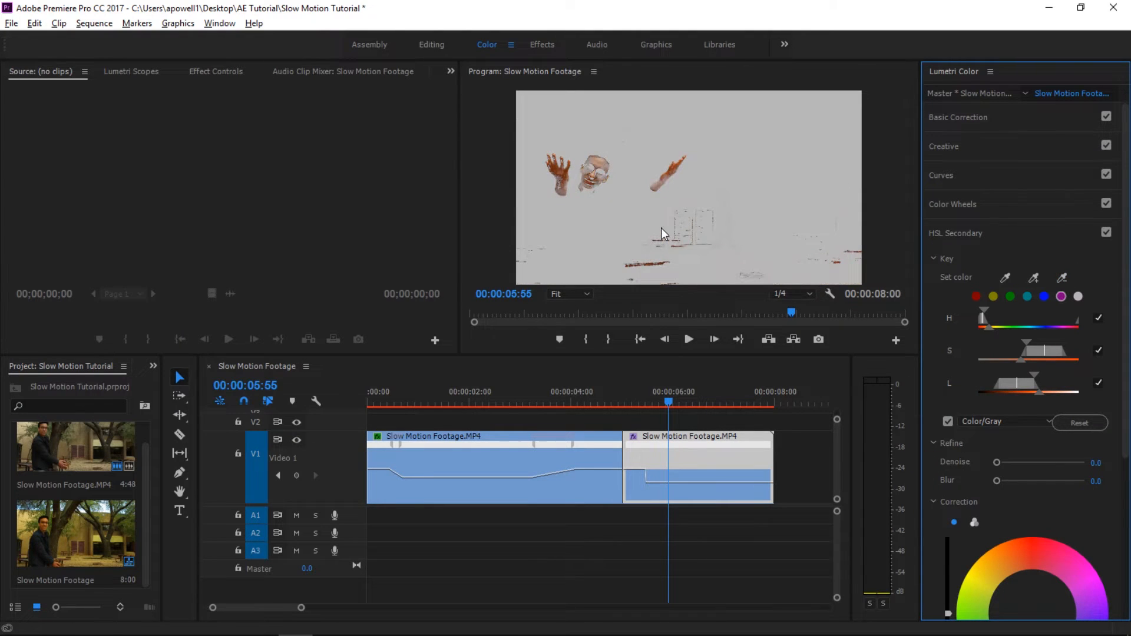
{"action": "left_click", "coordinate": [1034, 277]}
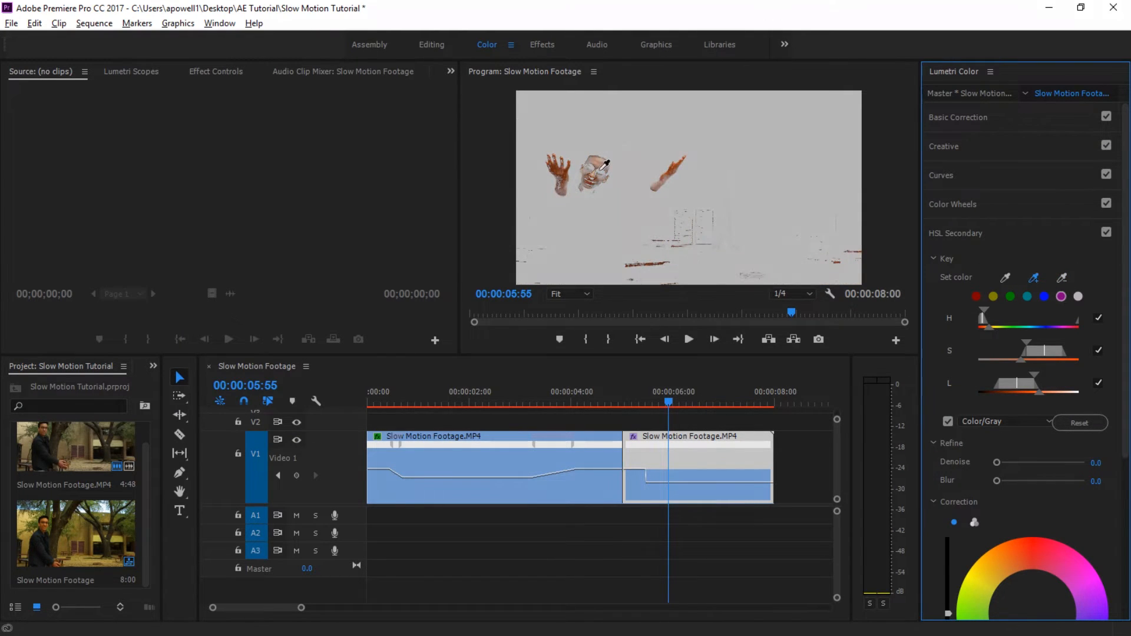
{"action": "left_click", "coordinate": [606, 171]}
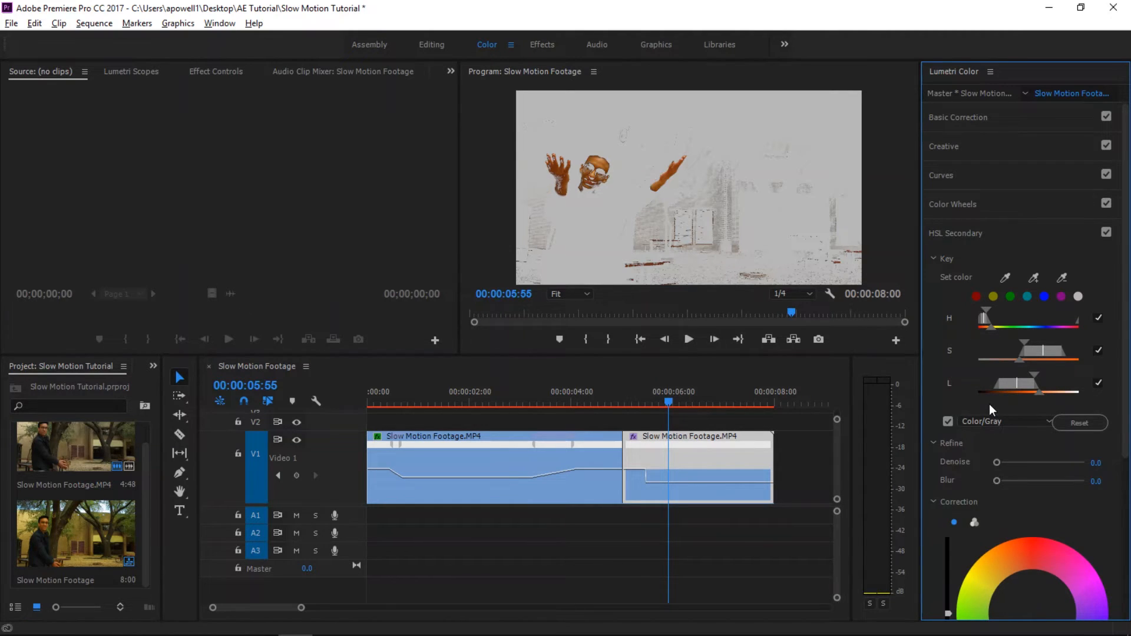
- Tint the keyed skin green with the correction brightness at maximum, and turn off the Color/Gray mask view
{"action": "left_click_drag", "start_coordinate": [1123, 315], "coordinate": [1127, 484]}
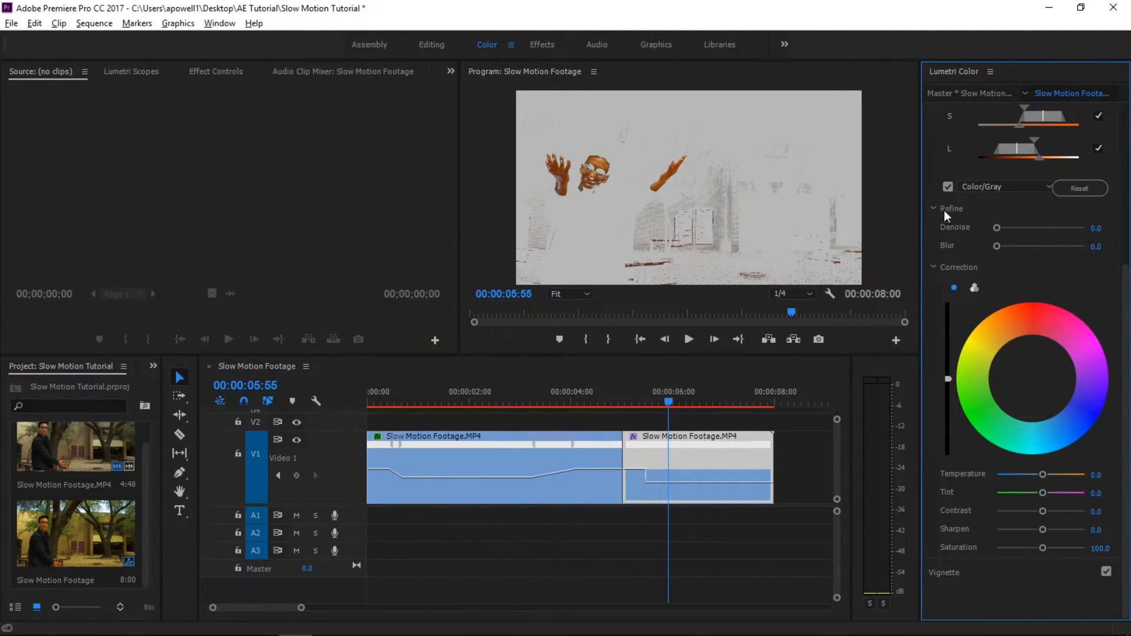
{"action": "left_click", "coordinate": [947, 187]}
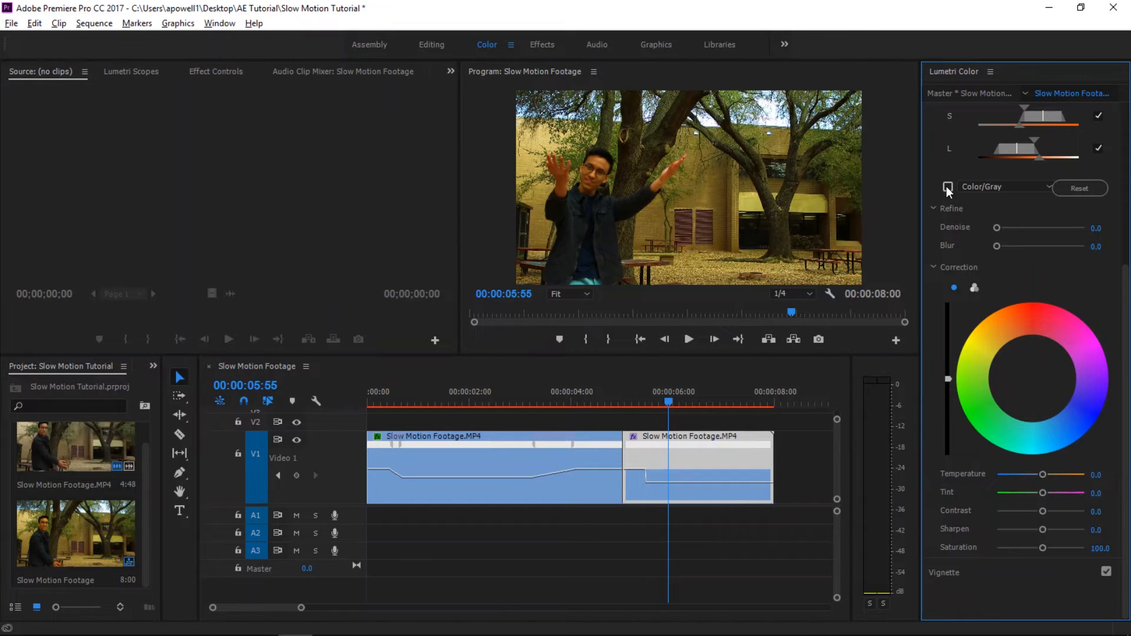
{"action": "left_click", "coordinate": [946, 187]}
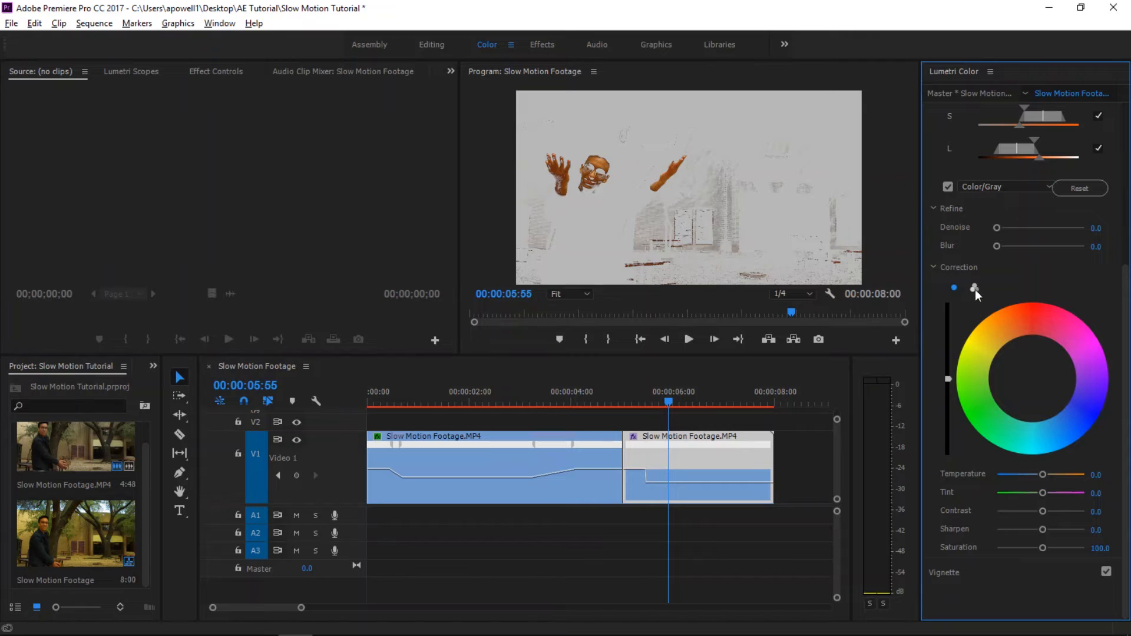
{"action": "left_click_drag", "start_coordinate": [948, 379], "coordinate": [948, 340]}
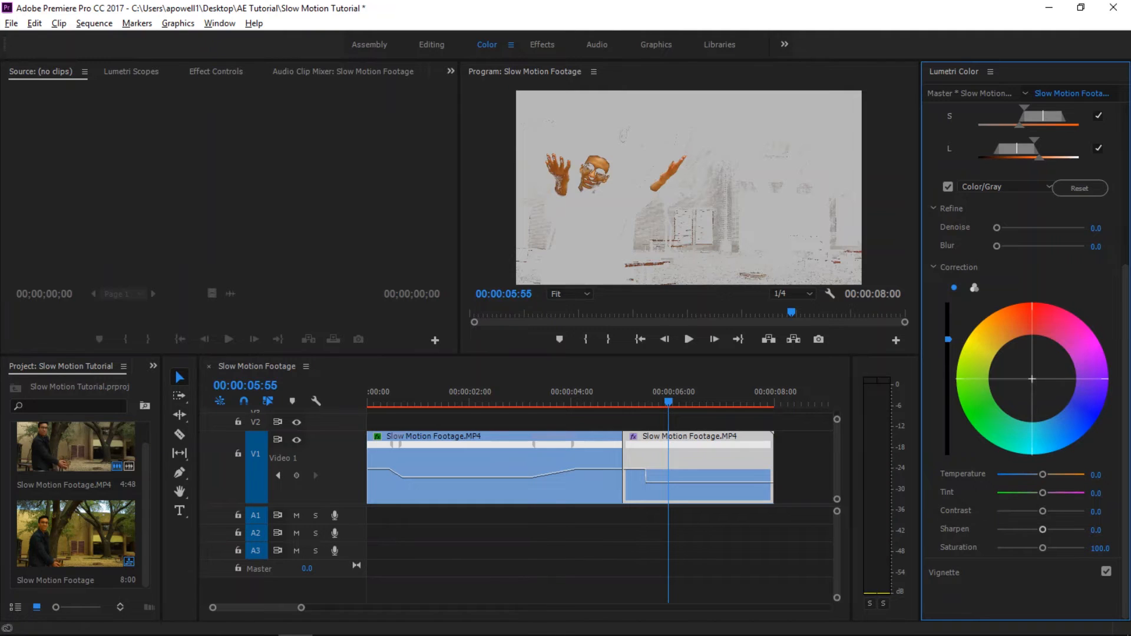
{"action": "left_click_drag", "start_coordinate": [1032, 378], "coordinate": [980, 418]}
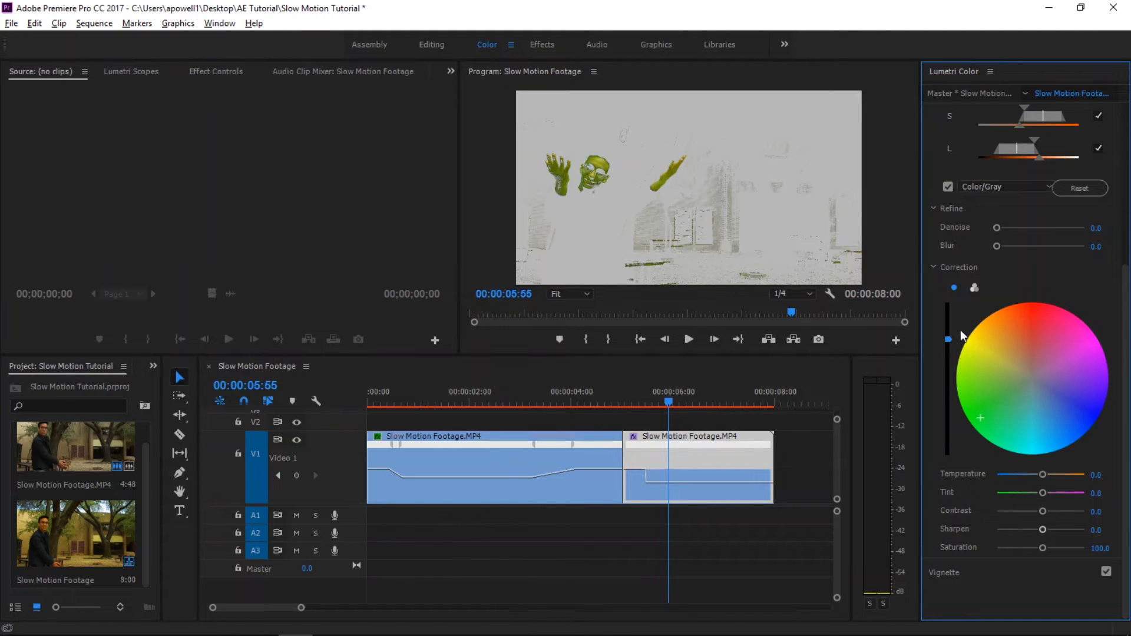
{"action": "left_click_drag", "start_coordinate": [949, 341], "coordinate": [949, 302]}
{"action": "left_click", "coordinate": [948, 188]}
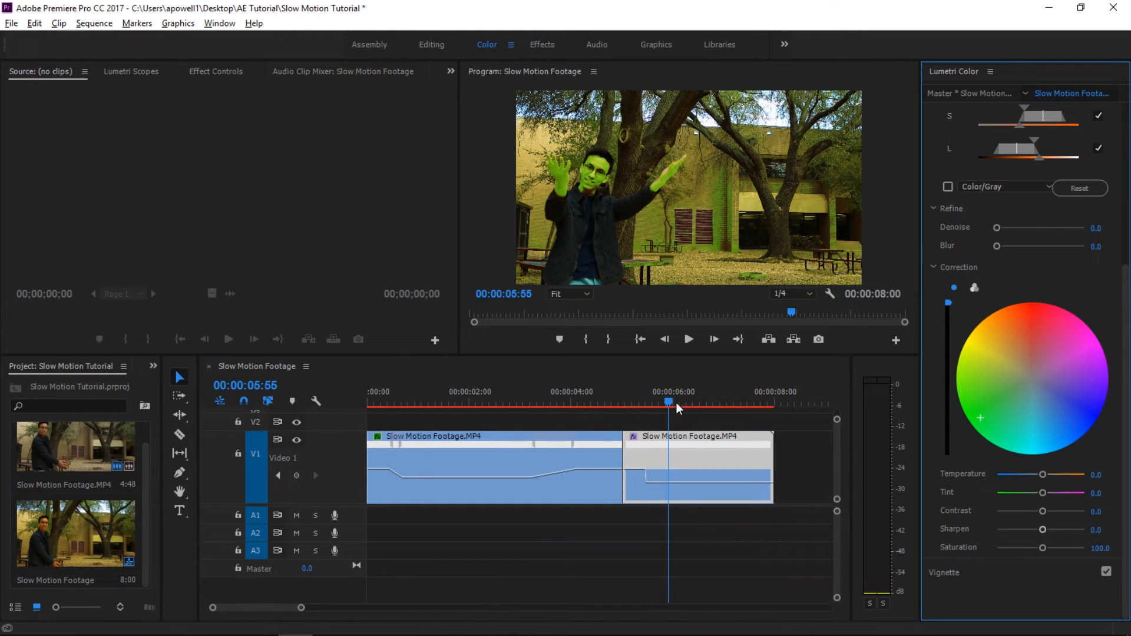
- Play the sequence from 00:00:03:59 into the frozen segment to review the switch to green skin
{"action": "left_click_drag", "start_coordinate": [669, 398], "coordinate": [570, 407]}
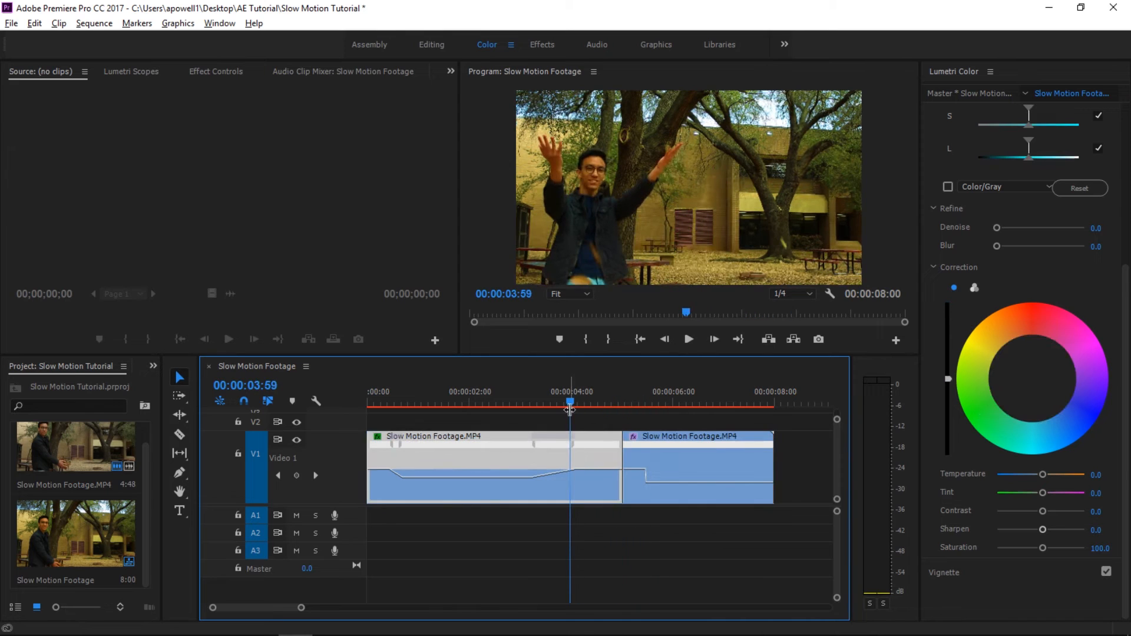
{"action": "key", "text": "space"}
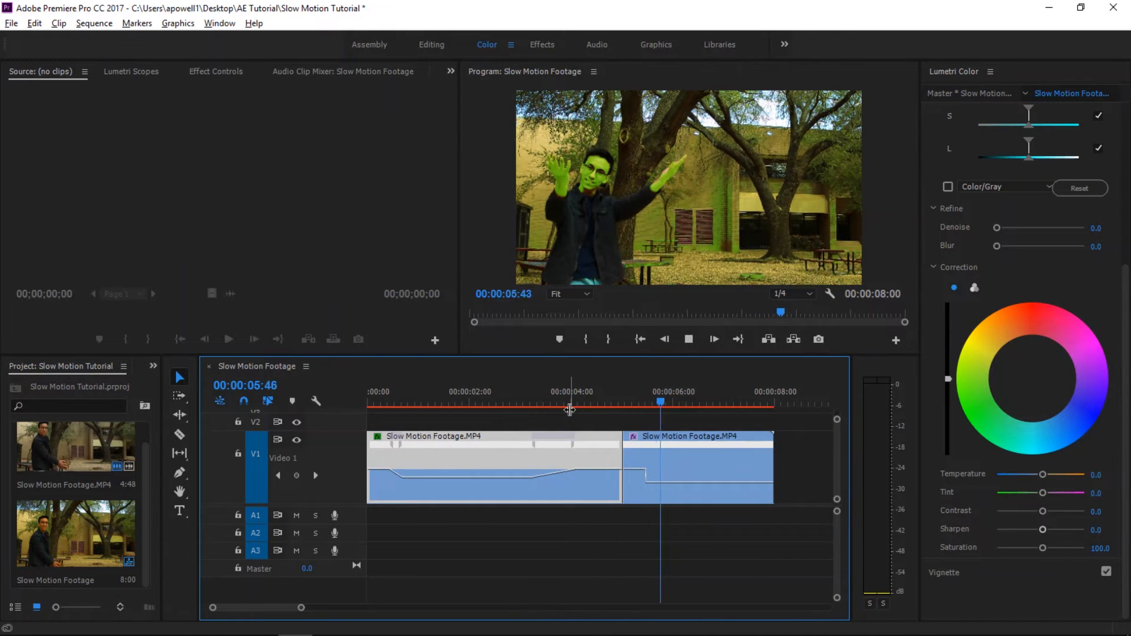
{"action": "key", "text": "space"}
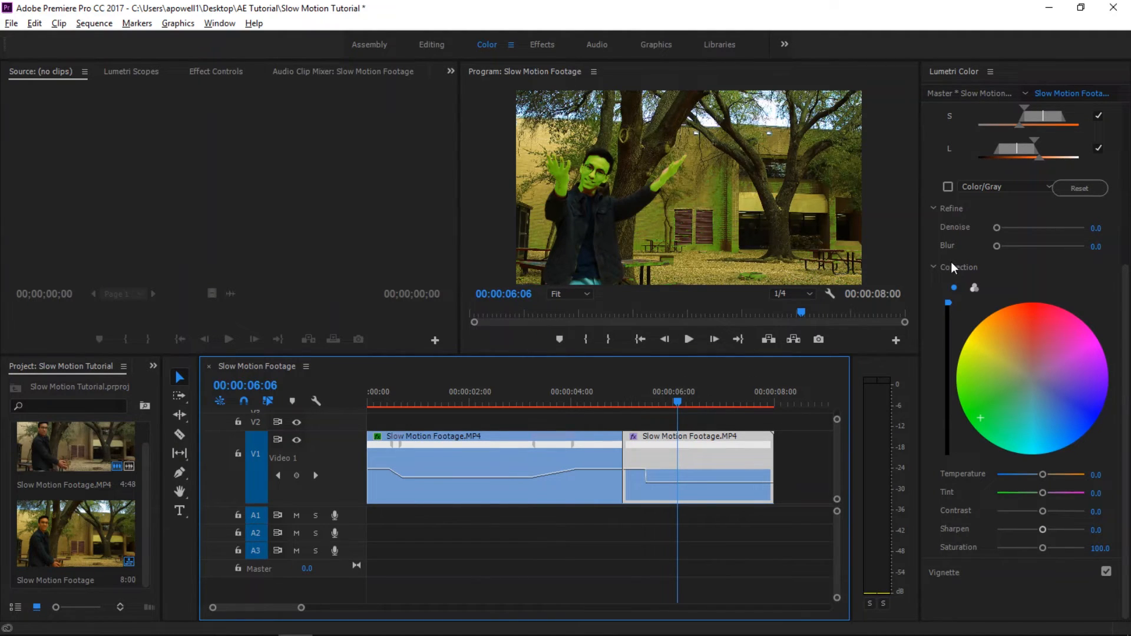
- Place the playhead at 00:00:05:59 in the frozen segment and shift the keyed skin's tint from green toward red
{"action": "left_click_drag", "start_coordinate": [678, 403], "coordinate": [671, 447]}
{"action": "left_click", "coordinate": [983, 415]}
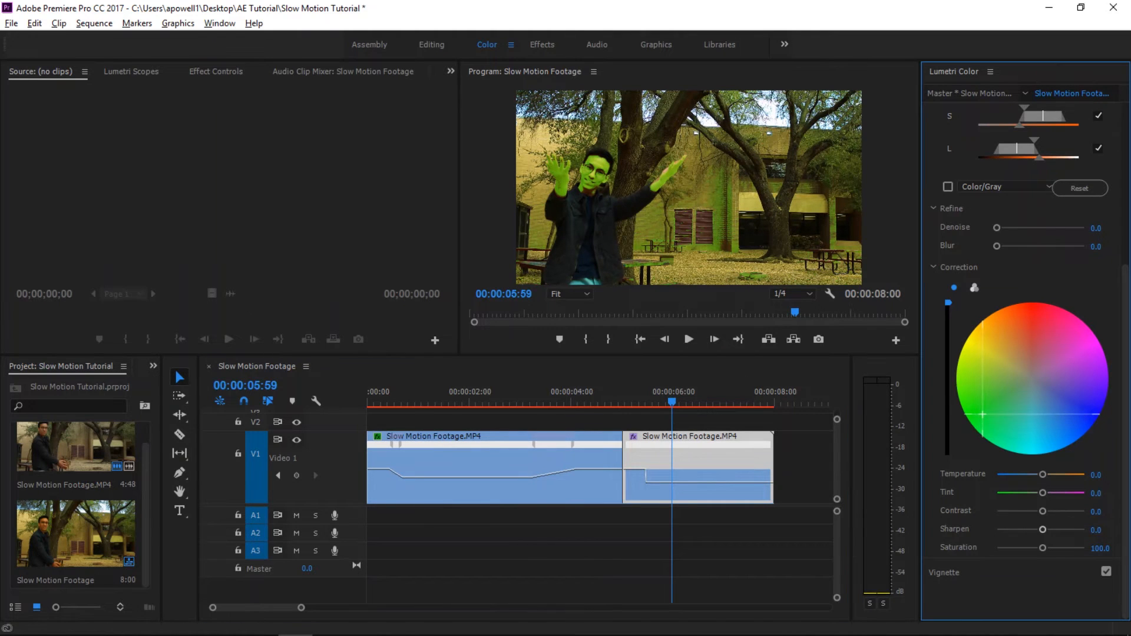
{"action": "left_click_drag", "start_coordinate": [983, 416], "coordinate": [1033, 310]}
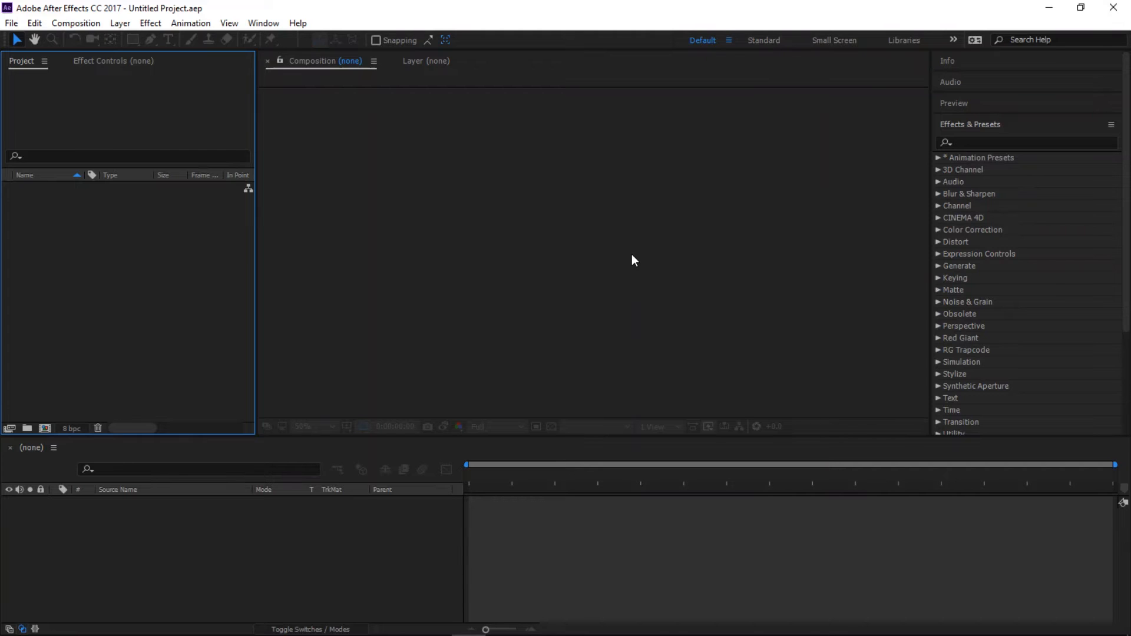
- In After Effects, create a new composition with the HDTV 1080 24 preset and a duration of 5 seconds
{"action": "left_click", "coordinate": [87, 25]}
{"action": "left_click", "coordinate": [254, 37]}
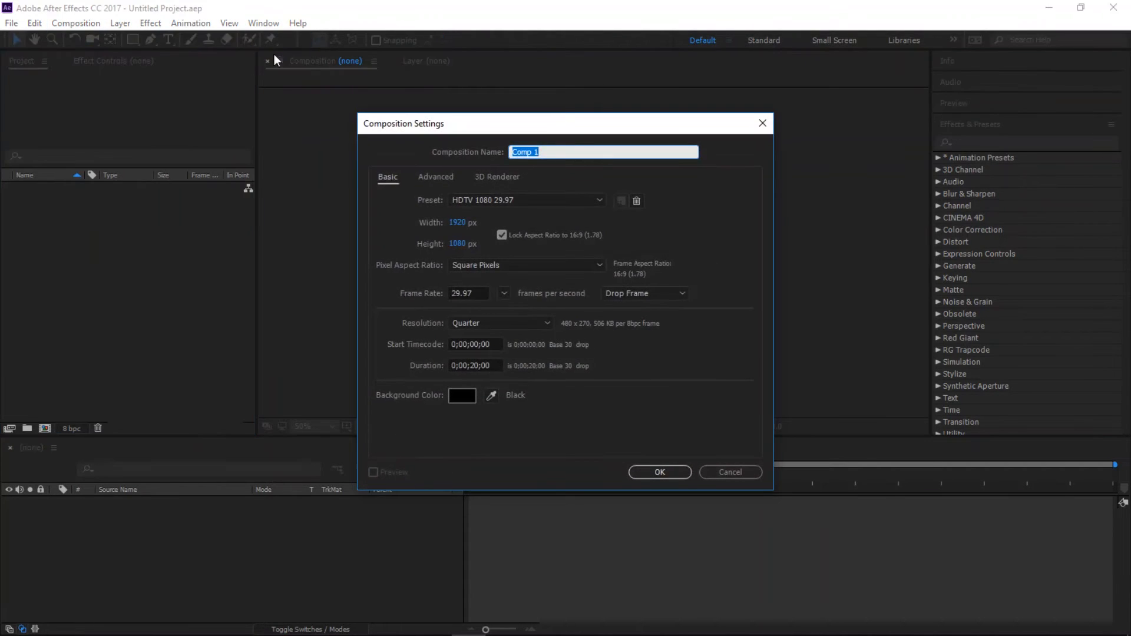
{"action": "left_click", "coordinate": [584, 202]}
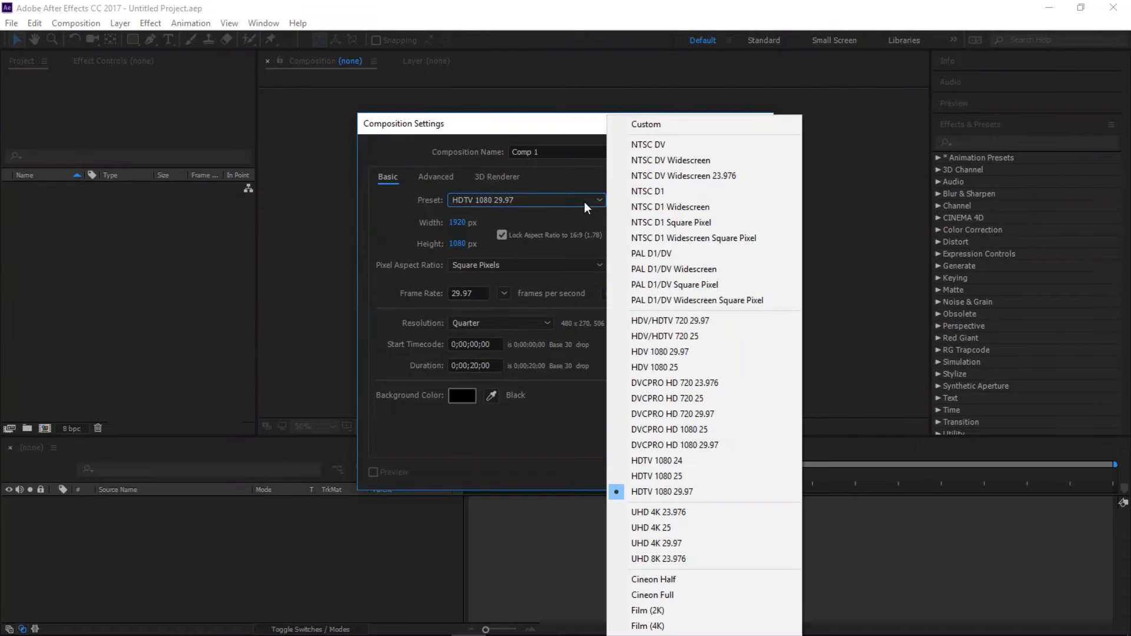
{"action": "left_click", "coordinate": [690, 460]}
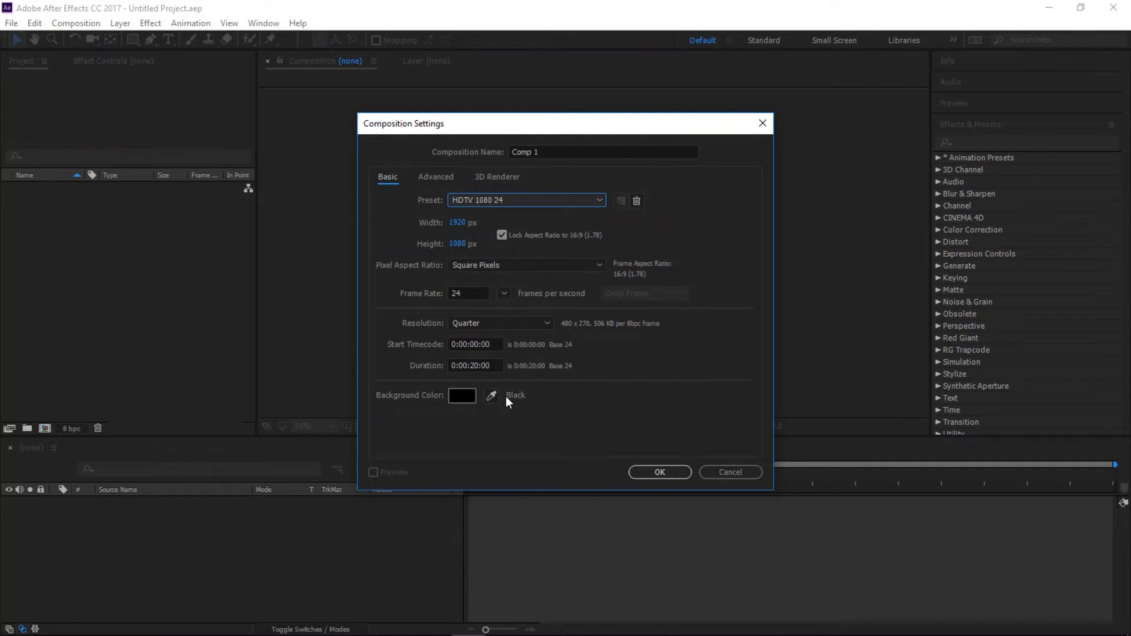
{"action": "left_click", "coordinate": [476, 366]}
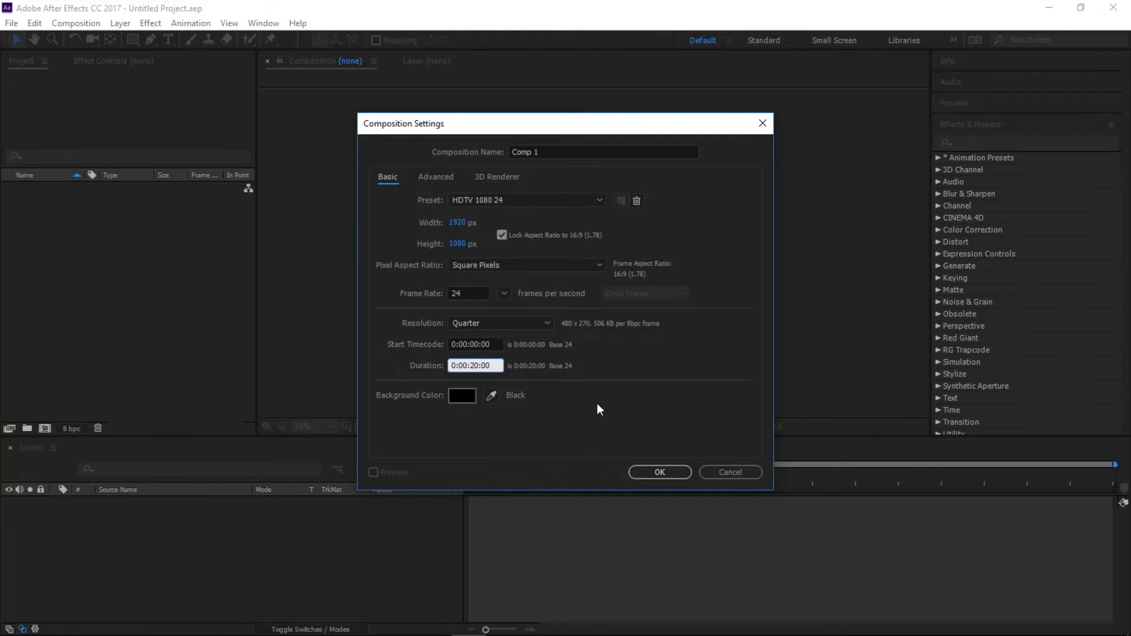
{"action": "key", "text": "BackSpace"}
{"action": "type", "text": "5"}
{"action": "left_click", "coordinate": [643, 472]}
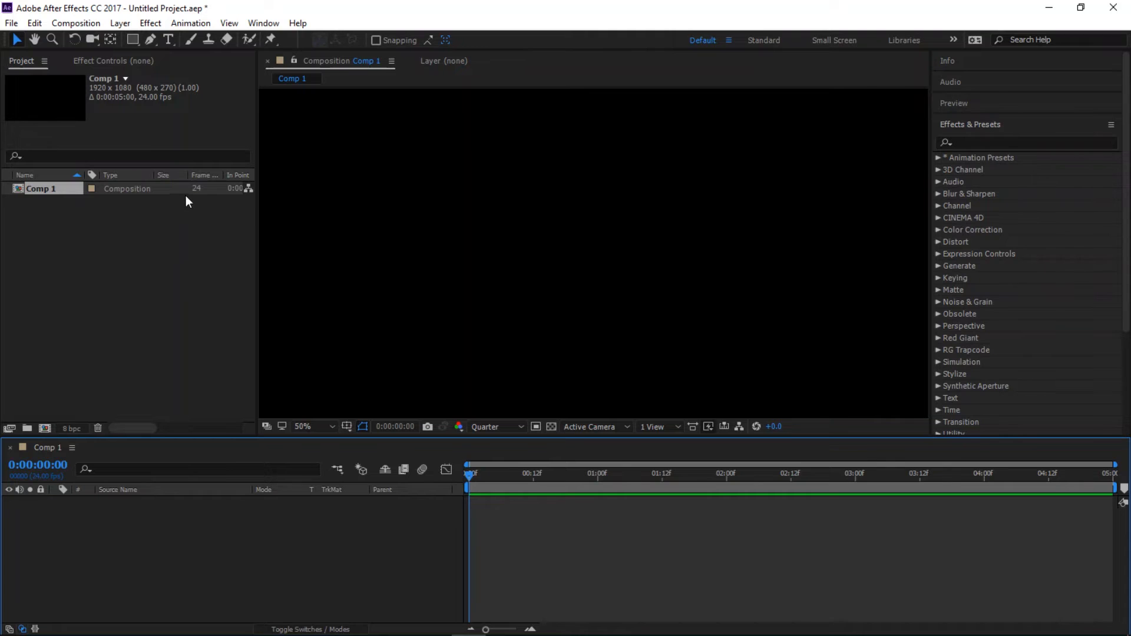
- Save the project as "Text for Slow Mo" in the AE Tutorial folder
{"action": "left_click", "coordinate": [11, 23]}
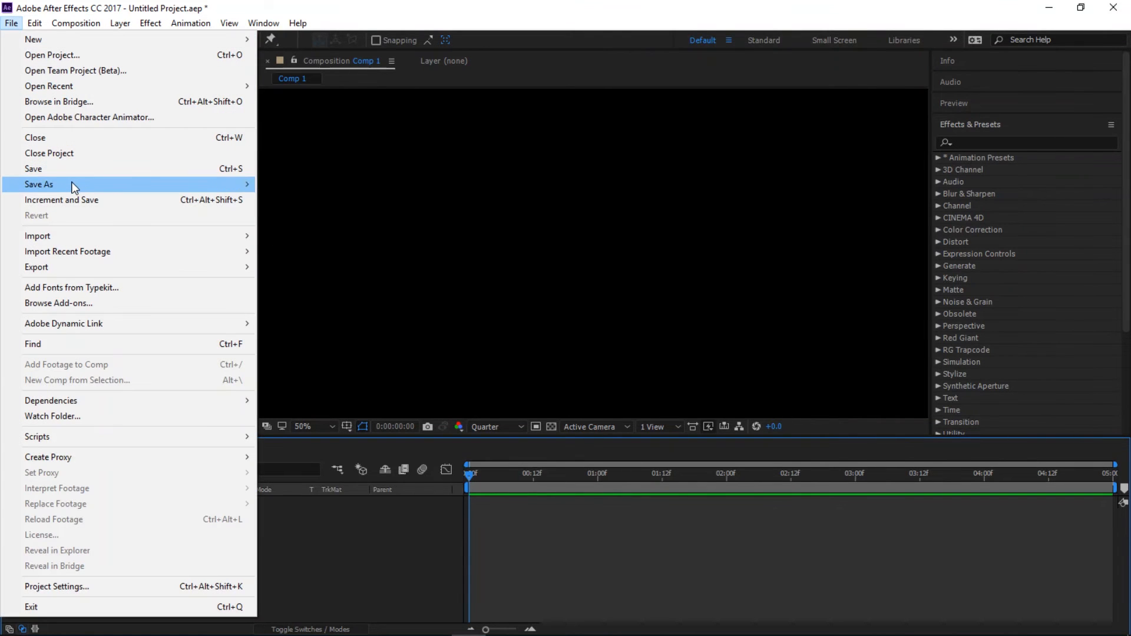
{"action": "mouse_move", "coordinate": [70, 185]}
{"action": "left_click", "coordinate": [274, 185]}
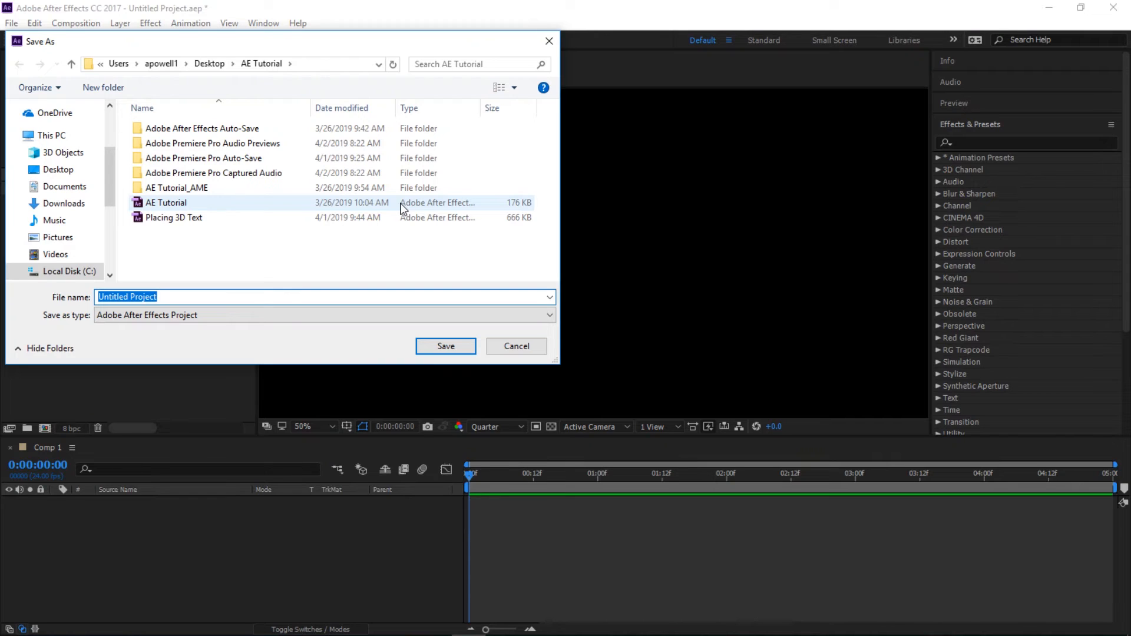
{"action": "type", "text": "Text for "}
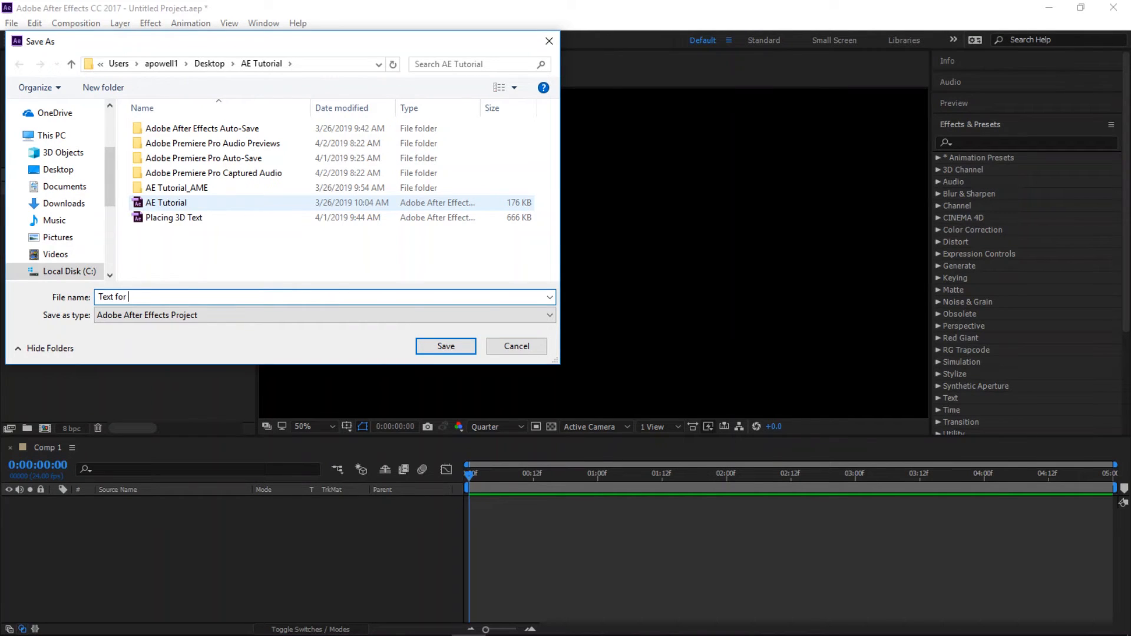
{"action": "type", "text": "Slow Mo"}
{"action": "left_click", "coordinate": [456, 345]}
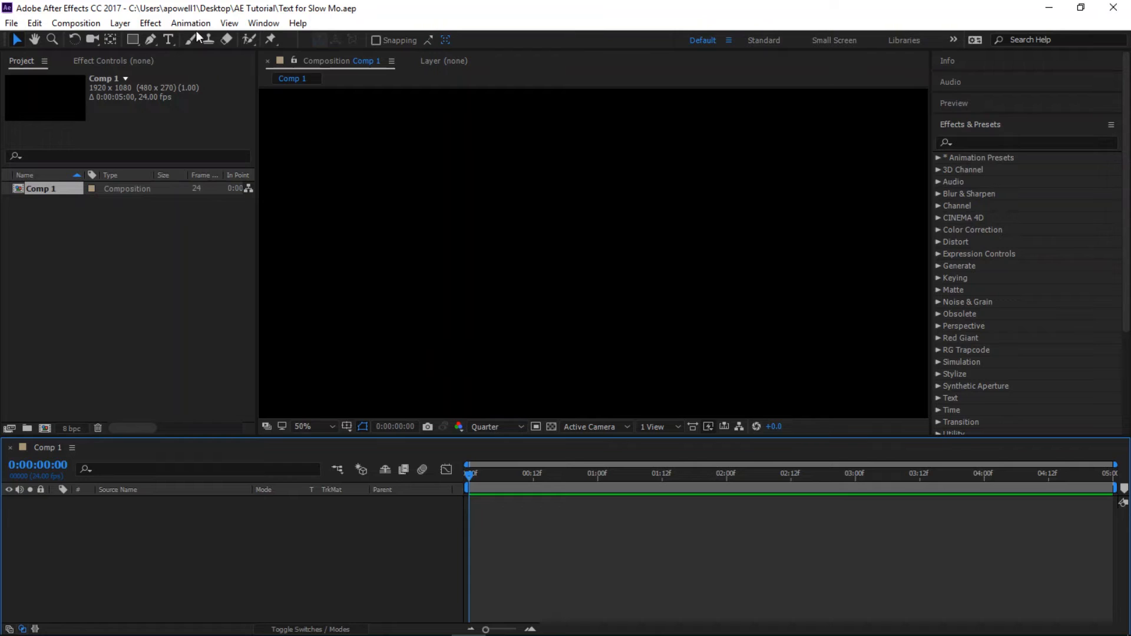
- Add a text layer reading "YOUR" in the upper part of the composition
{"action": "left_click", "coordinate": [170, 39]}
{"action": "left_click_drag", "start_coordinate": [492, 119], "coordinate": [882, 264]}
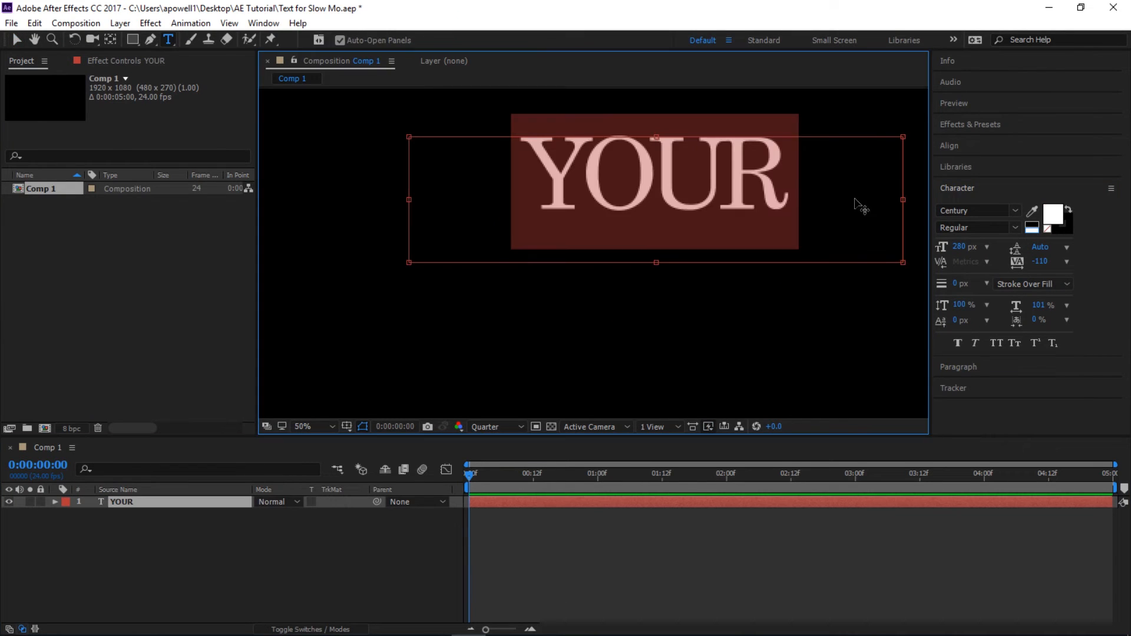
- Try the Straight In By Character animation preset on the YOUR text layer and expand its text properties
{"action": "key", "text": "Escape"}
{"action": "left_click", "coordinate": [970, 124]}
{"action": "left_click", "coordinate": [938, 158]}
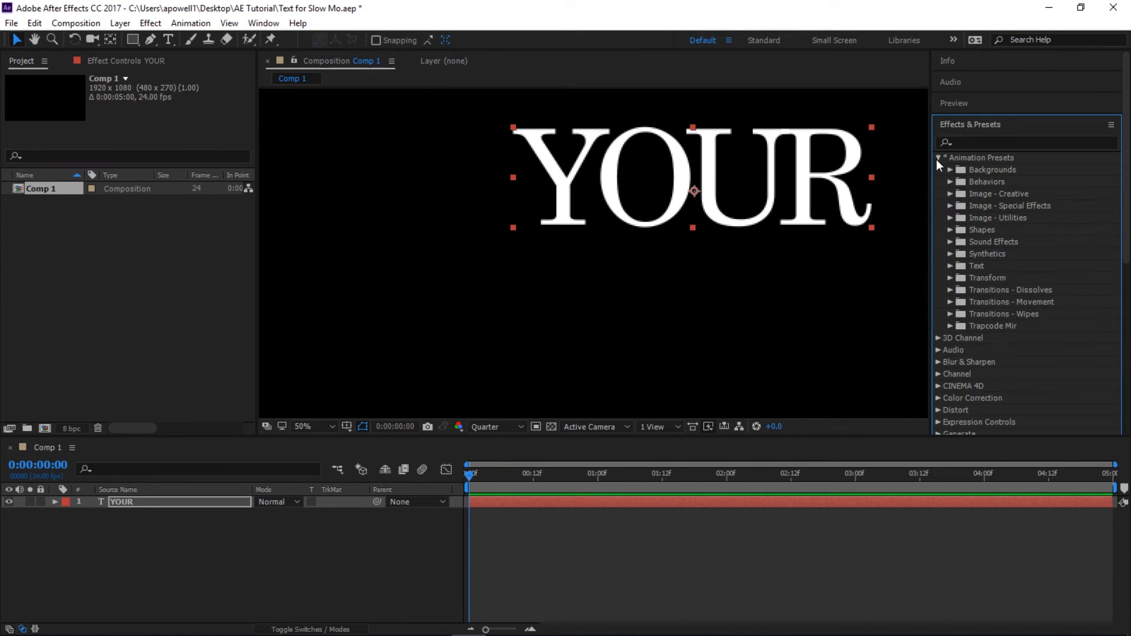
{"action": "left_click", "coordinate": [950, 266]}
{"action": "left_click", "coordinate": [962, 290]}
{"action": "scroll", "coordinate": [1077, 233], "scroll_direction": "down", "scroll_amount": 8}
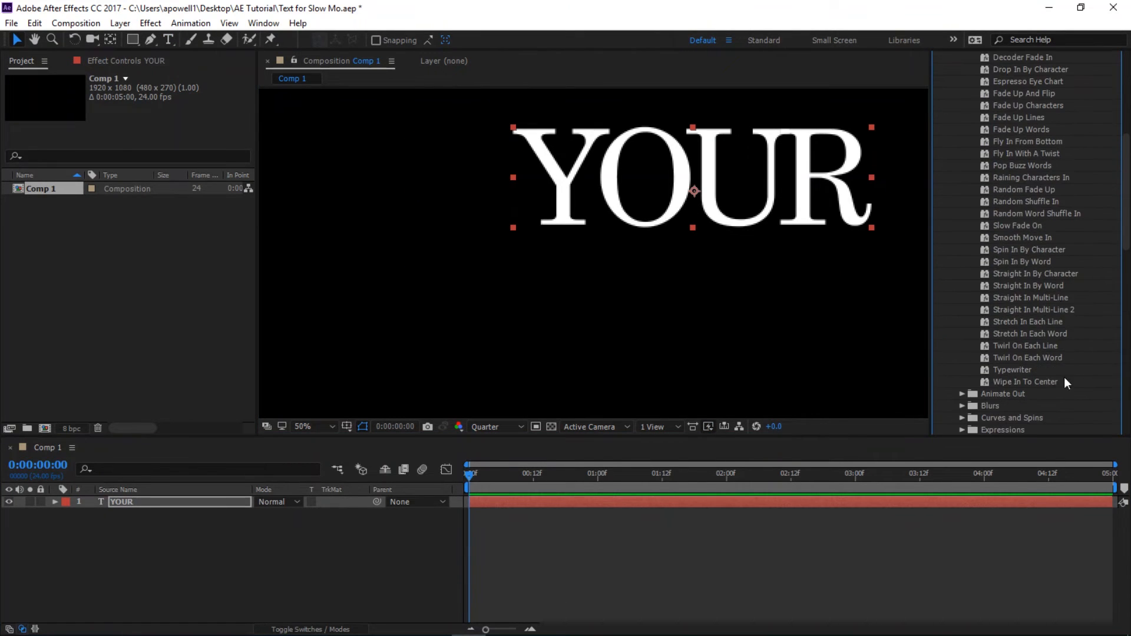
{"action": "double_click", "coordinate": [1049, 275]}
{"action": "left_click_drag", "start_coordinate": [471, 476], "coordinate": [445, 497]}
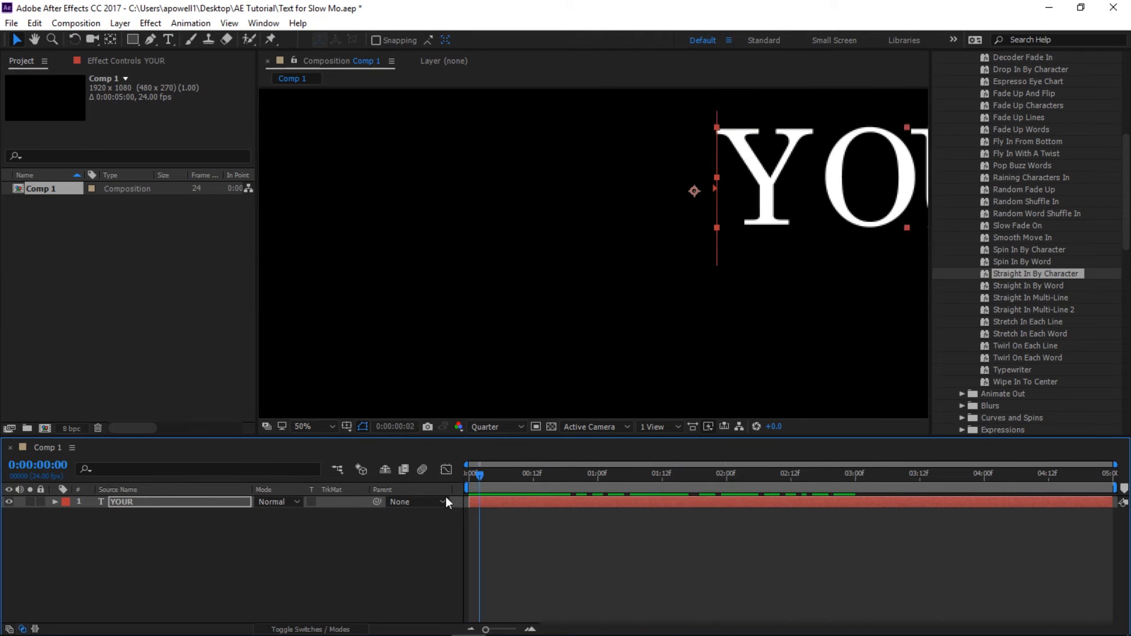
{"action": "left_click", "coordinate": [56, 503]}
{"action": "left_click", "coordinate": [67, 515]}
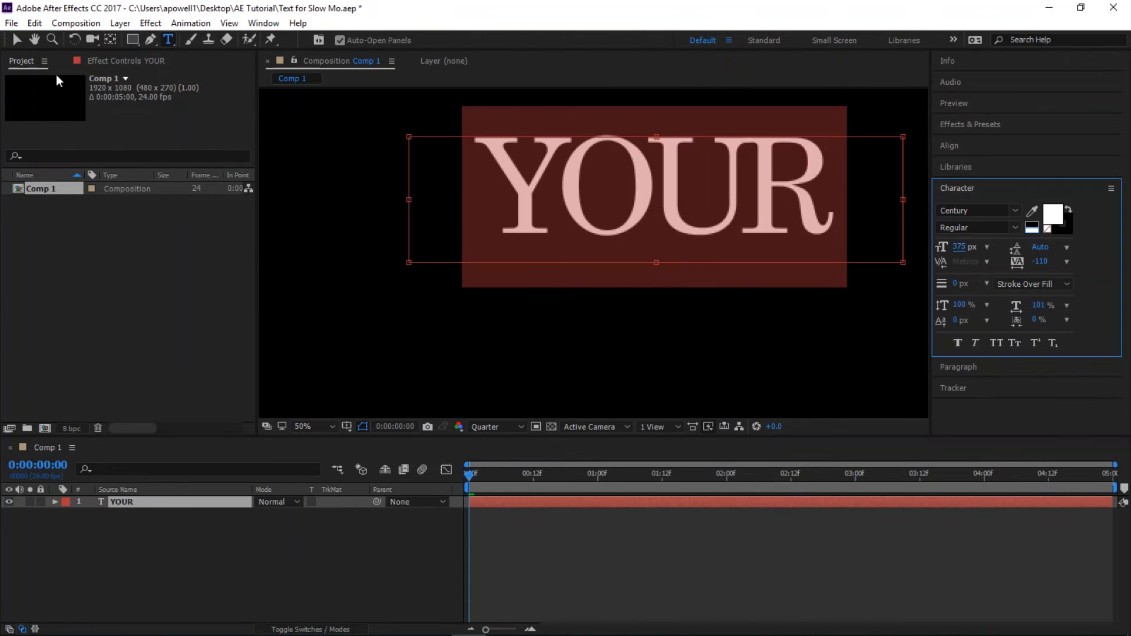
- Move the YOUR text slightly up and to the right within the composition
{"action": "left_click", "coordinate": [16, 39]}
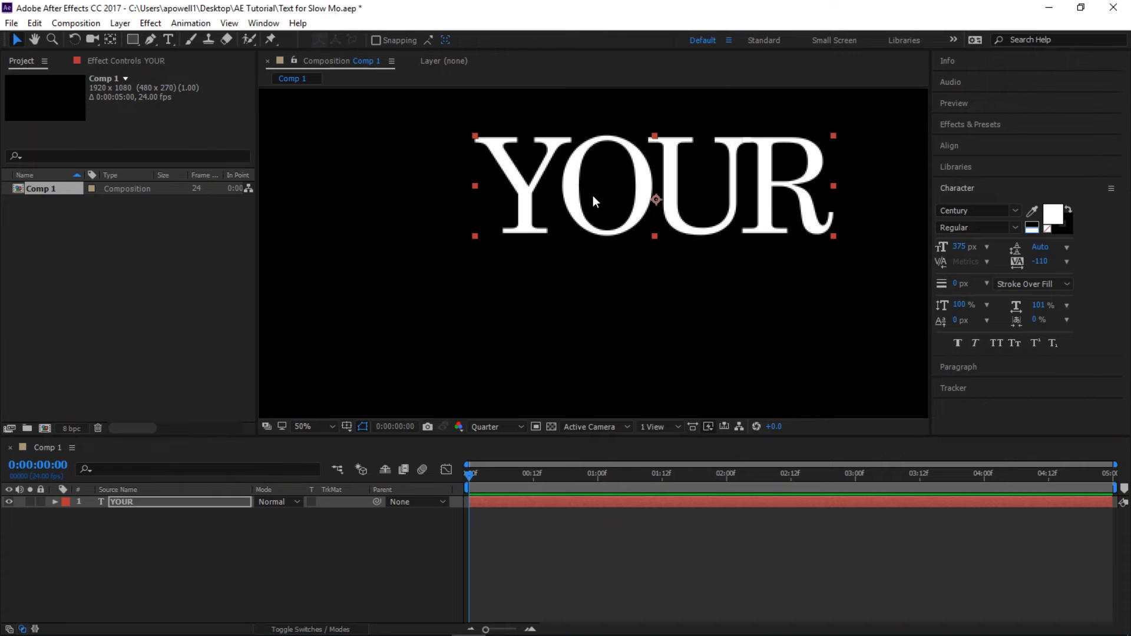
{"action": "left_click_drag", "start_coordinate": [578, 172], "coordinate": [617, 165]}
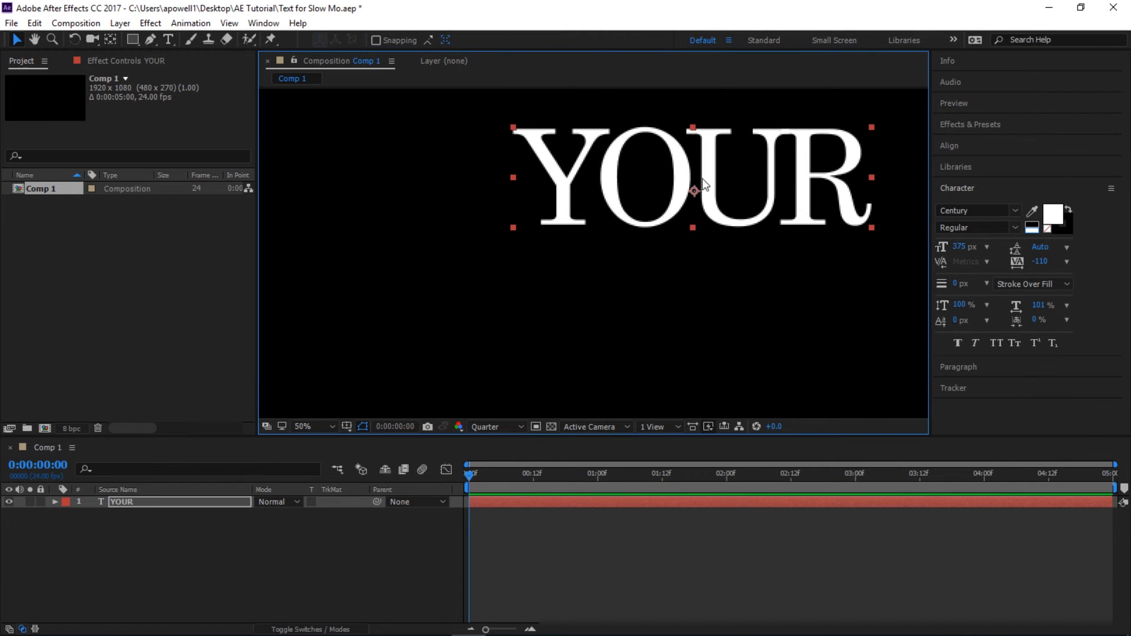
- Apply the Straight In By Character text animation preset to the YOUR layer at the composition's start and preview it
{"action": "left_click", "coordinate": [966, 125]}
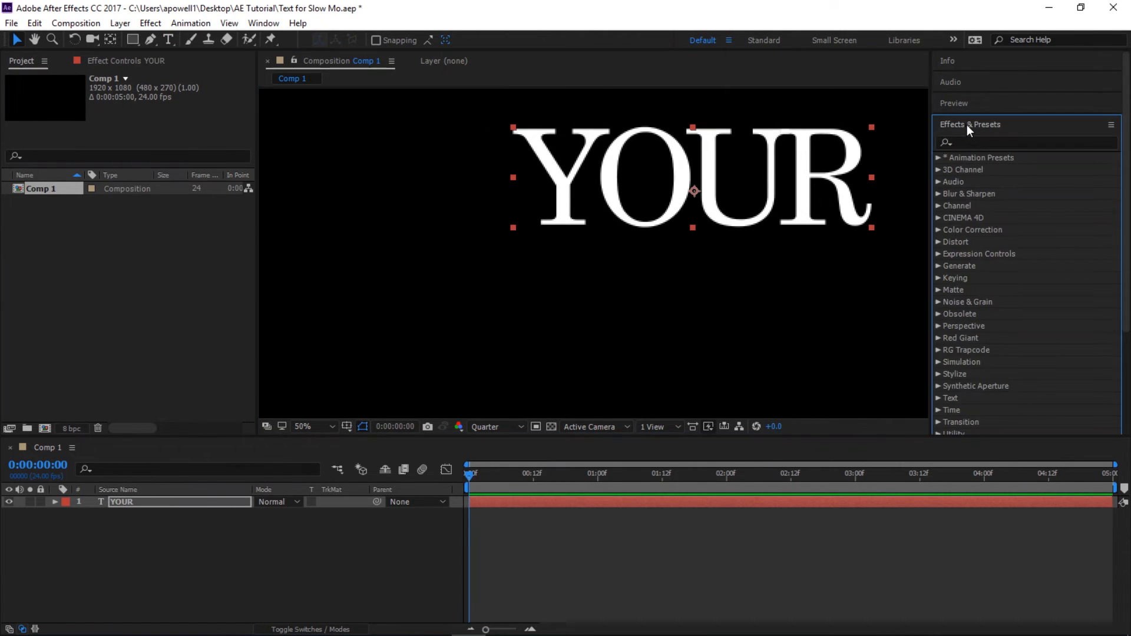
{"action": "left_click", "coordinate": [937, 159]}
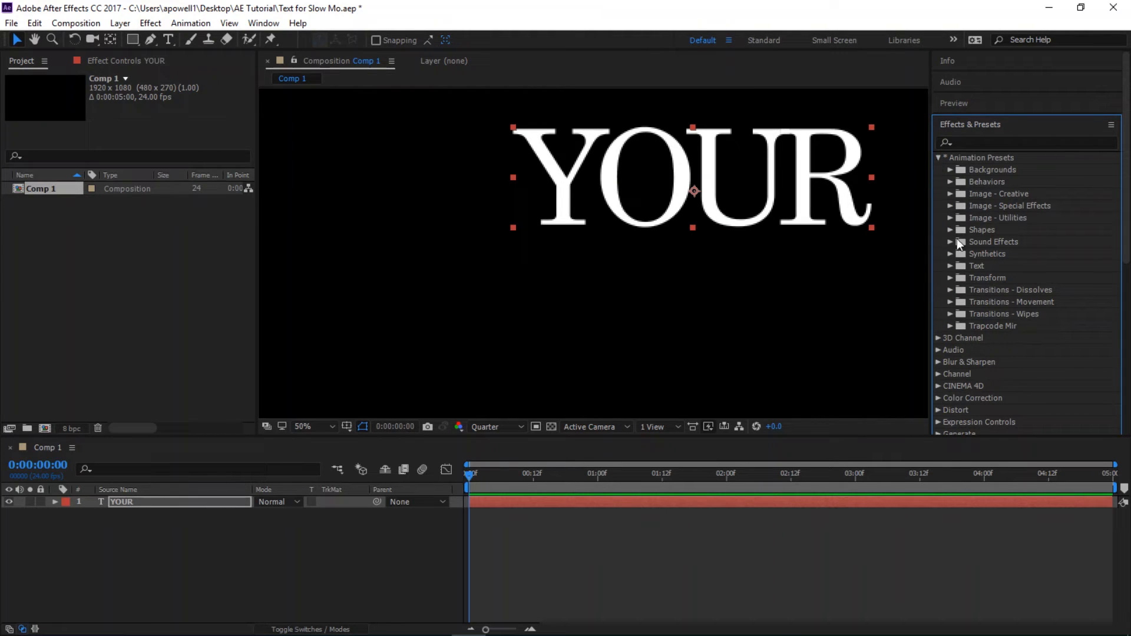
{"action": "left_click", "coordinate": [950, 266]}
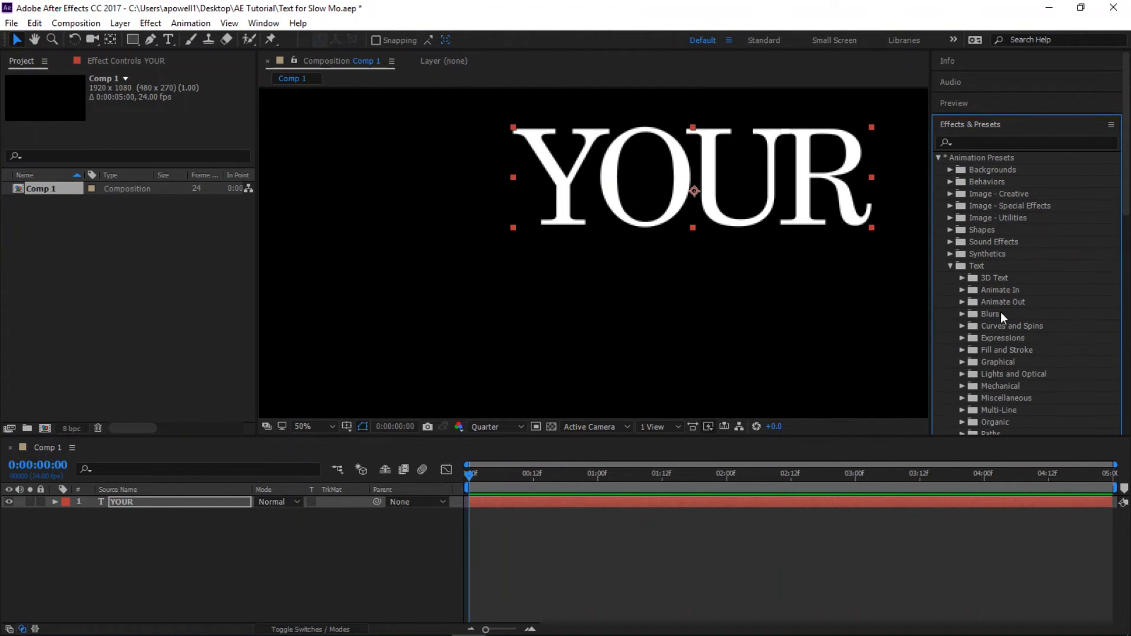
{"action": "left_click", "coordinate": [963, 290]}
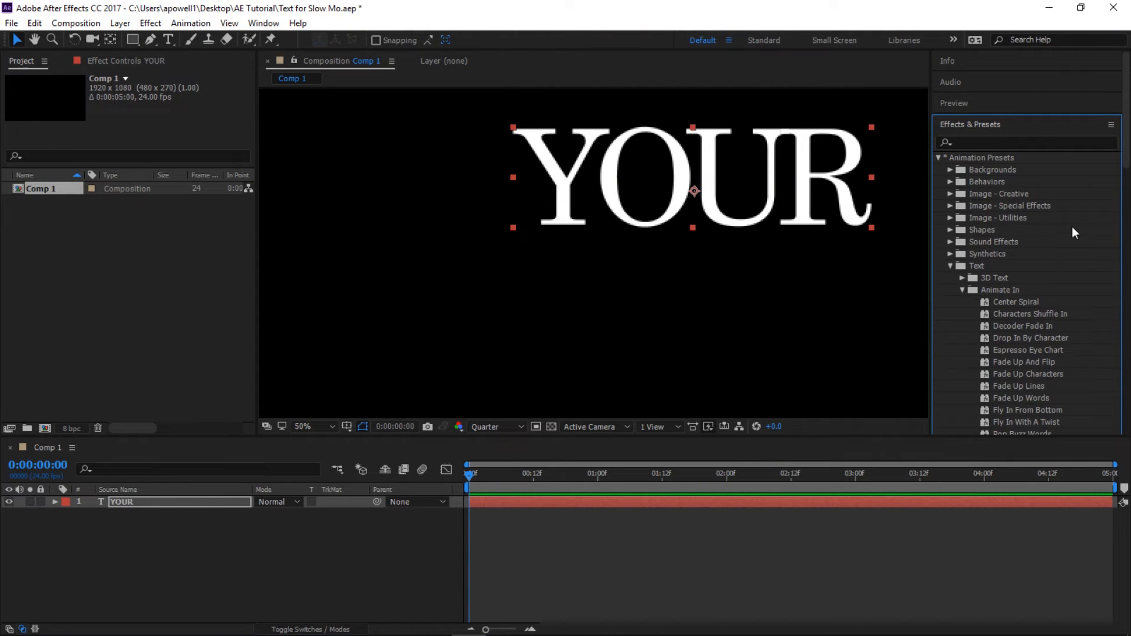
{"action": "scroll", "coordinate": [1072, 226], "scroll_direction": "down", "scroll_amount": 2}
{"action": "scroll", "coordinate": [1072, 238], "scroll_direction": "down", "scroll_amount": 1}
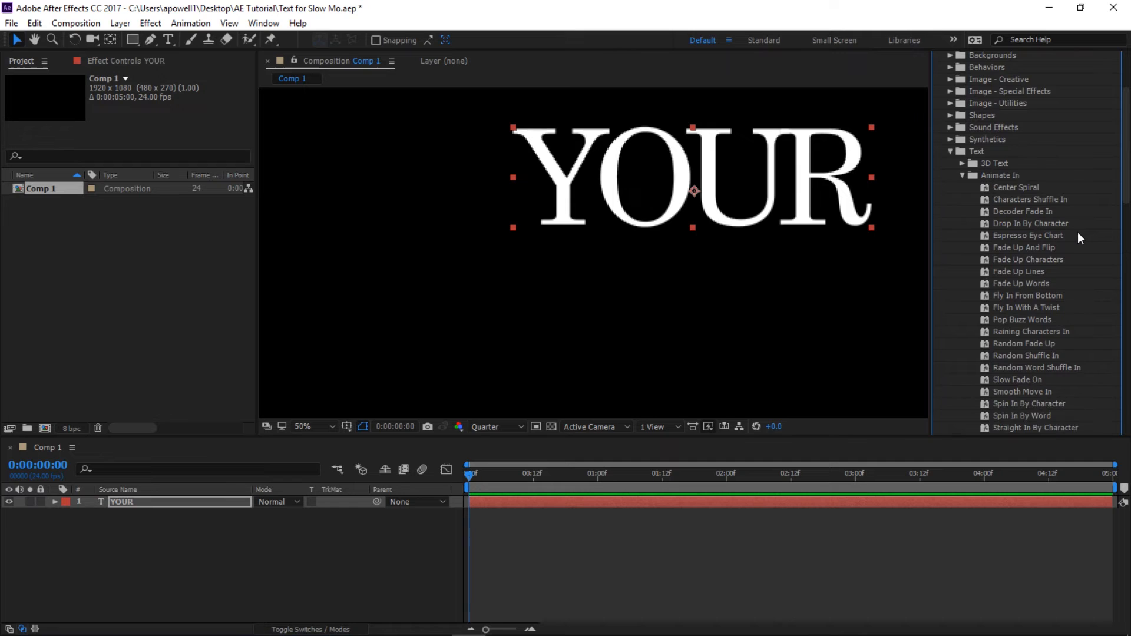
{"action": "scroll", "coordinate": [1079, 234], "scroll_direction": "down", "scroll_amount": 2}
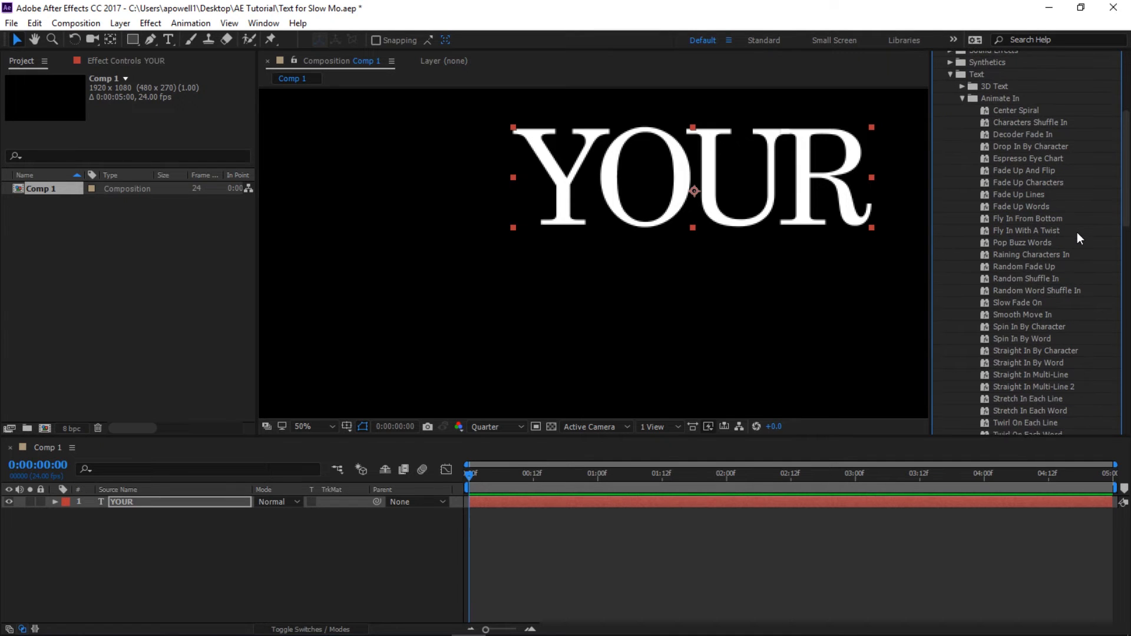
{"action": "scroll", "coordinate": [1062, 308], "scroll_direction": "down", "scroll_amount": 2}
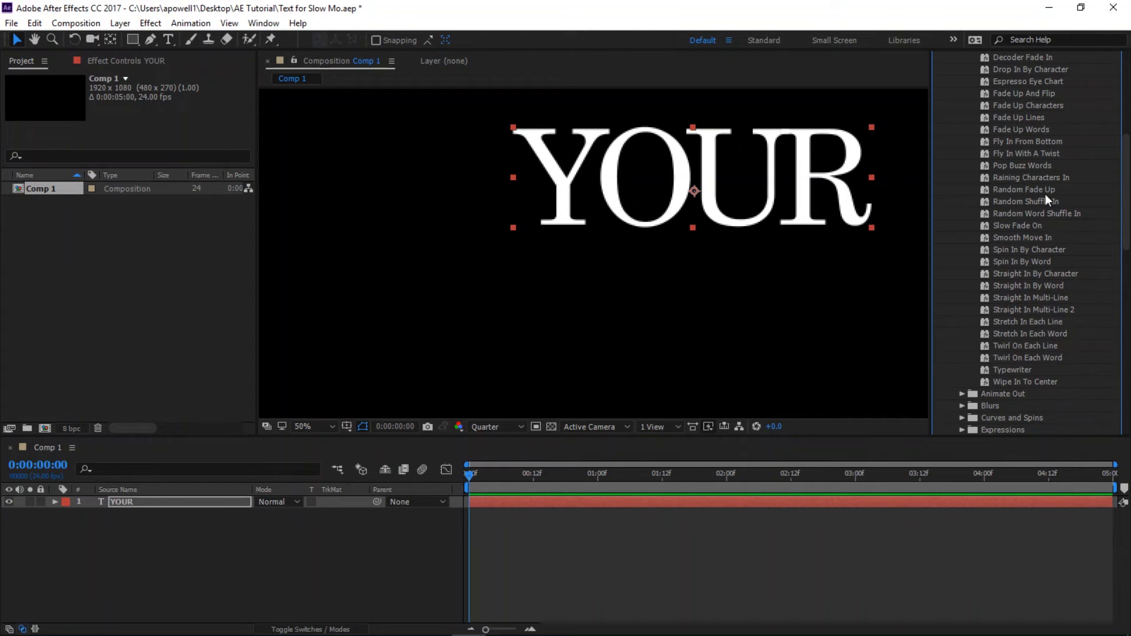
{"action": "double_click", "coordinate": [1049, 273]}
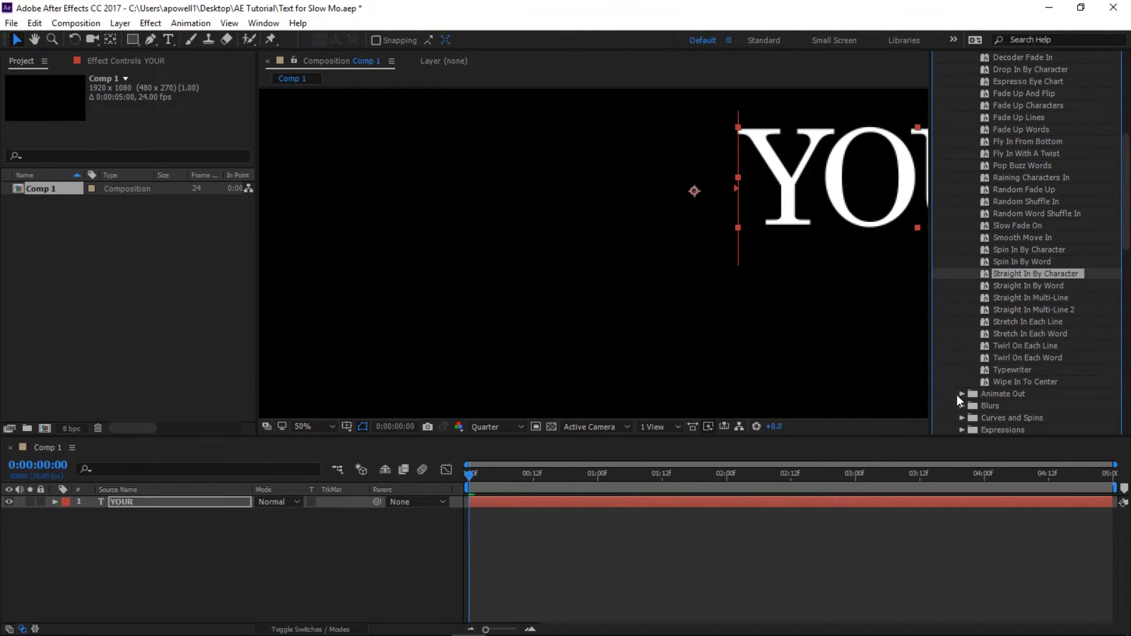
{"action": "key", "text": "space"}
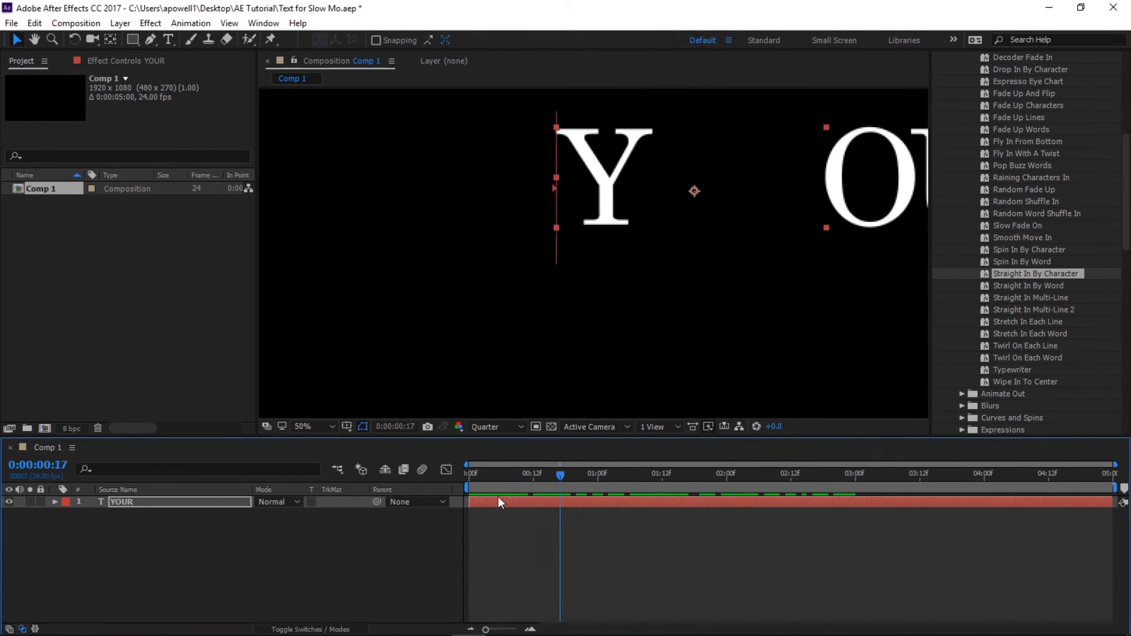
{"action": "key", "text": "space"}
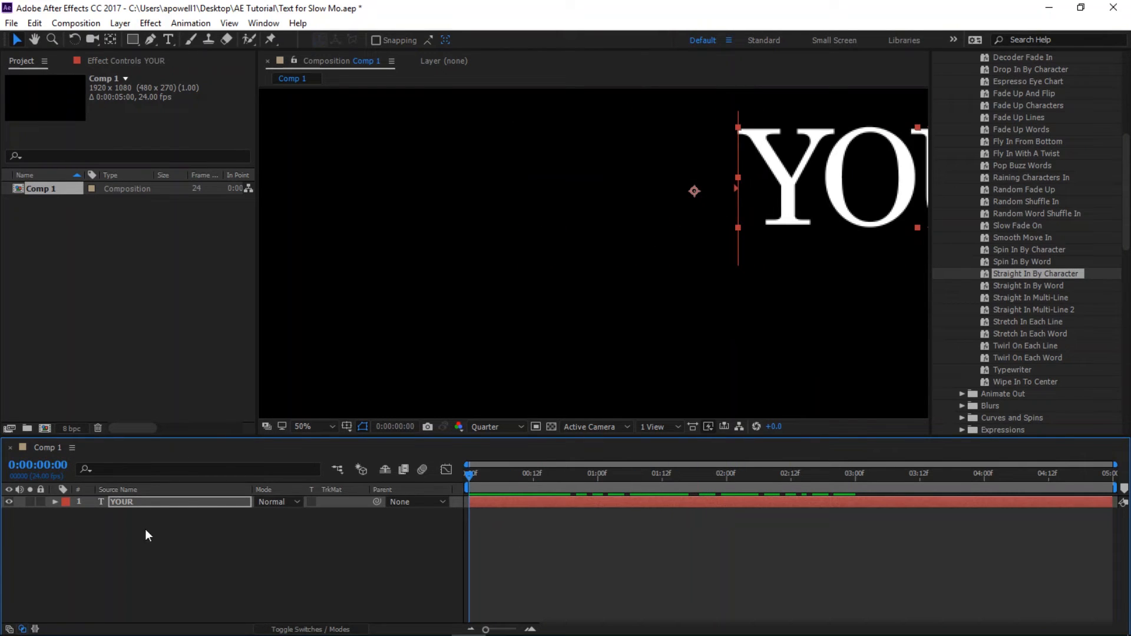
- Enlarge the timeline area and reveal the YOUR layer's Range Selector 1 properties inside Animator 1, with the playhead at 0:00:00:10
{"action": "left_click", "coordinate": [56, 502]}
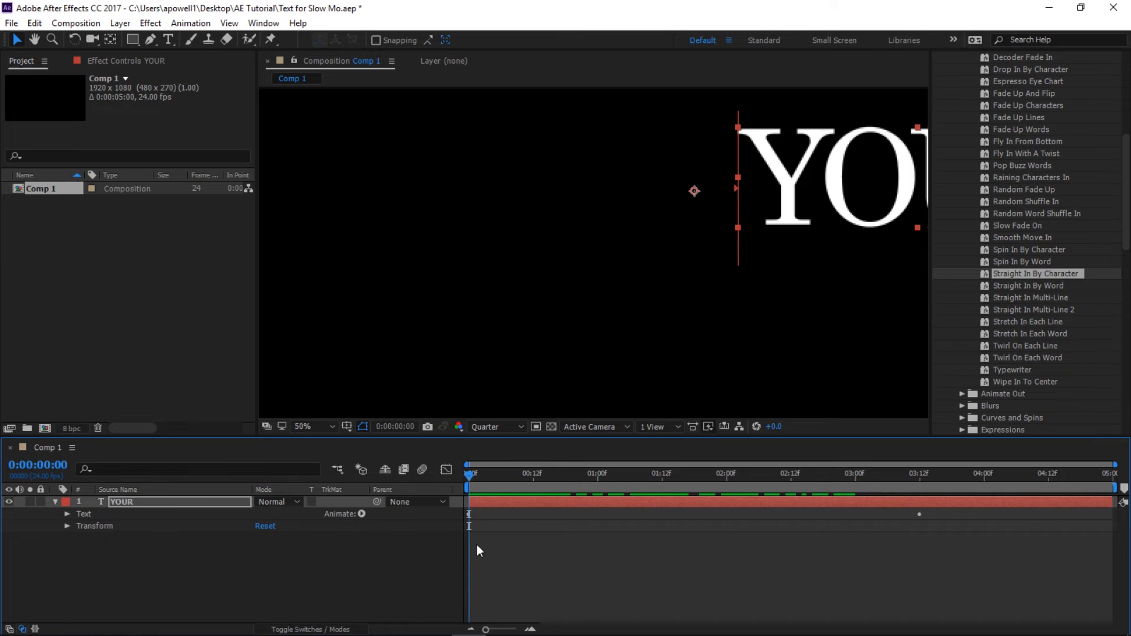
{"action": "left_click", "coordinate": [67, 514]}
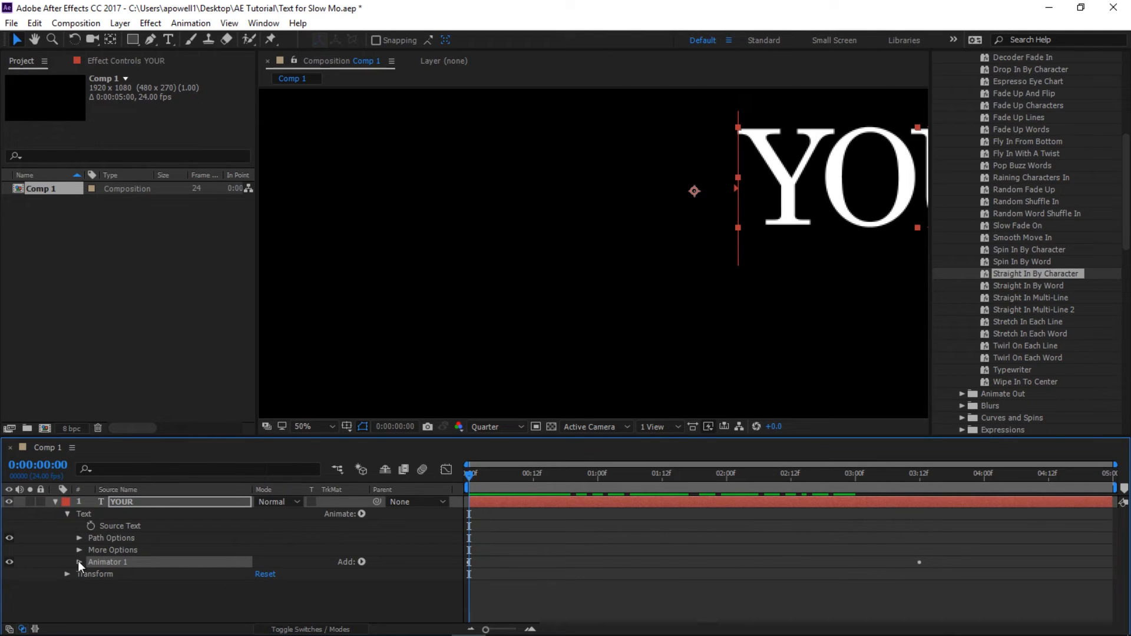
{"action": "left_click_drag", "start_coordinate": [187, 437], "coordinate": [189, 391]}
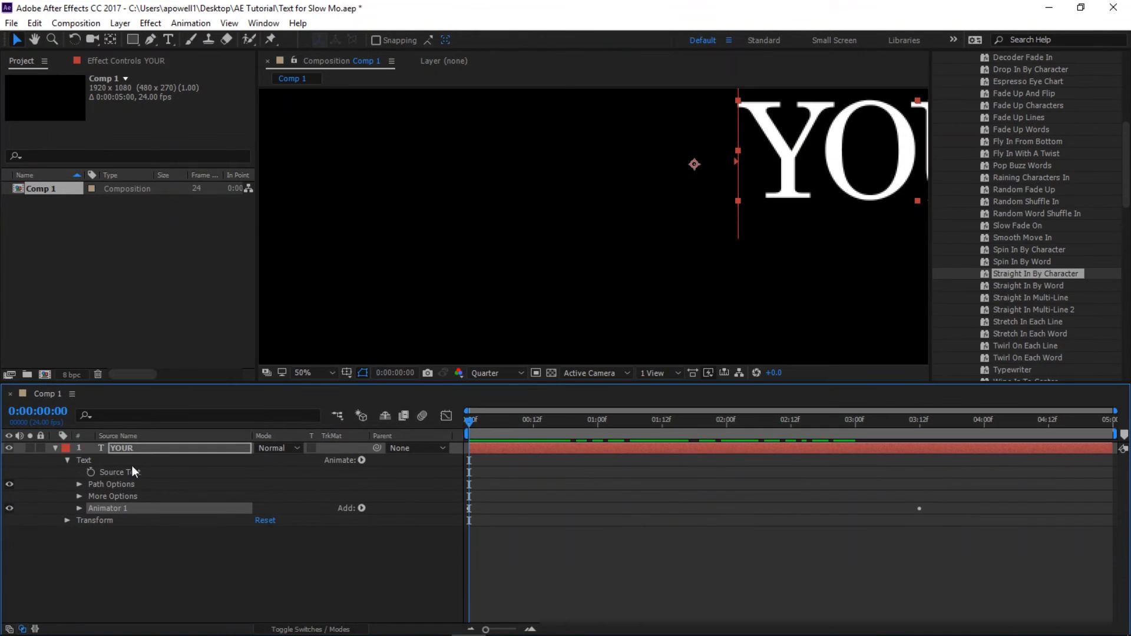
{"action": "left_click", "coordinate": [79, 508]}
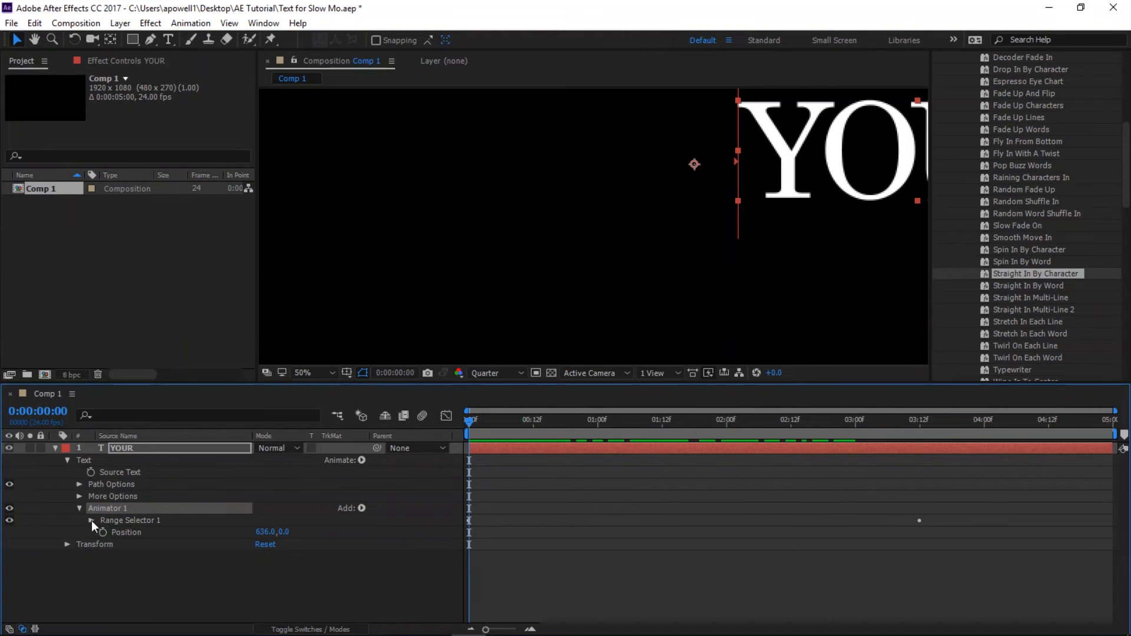
{"action": "left_click", "coordinate": [485, 421]}
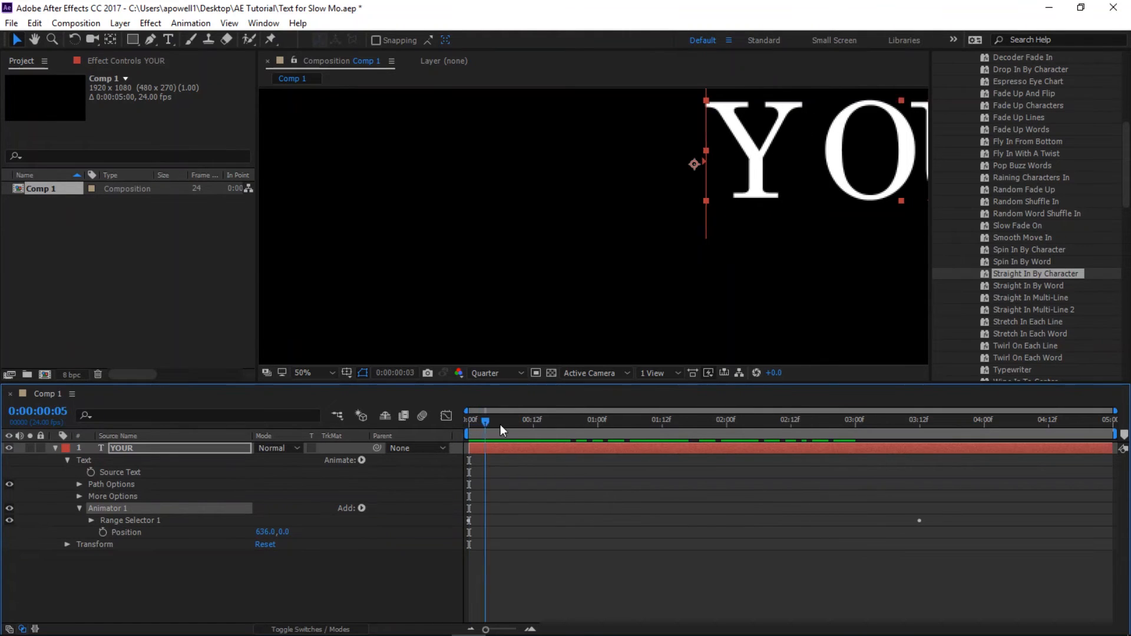
{"action": "left_click_drag", "start_coordinate": [500, 424], "coordinate": [523, 426]}
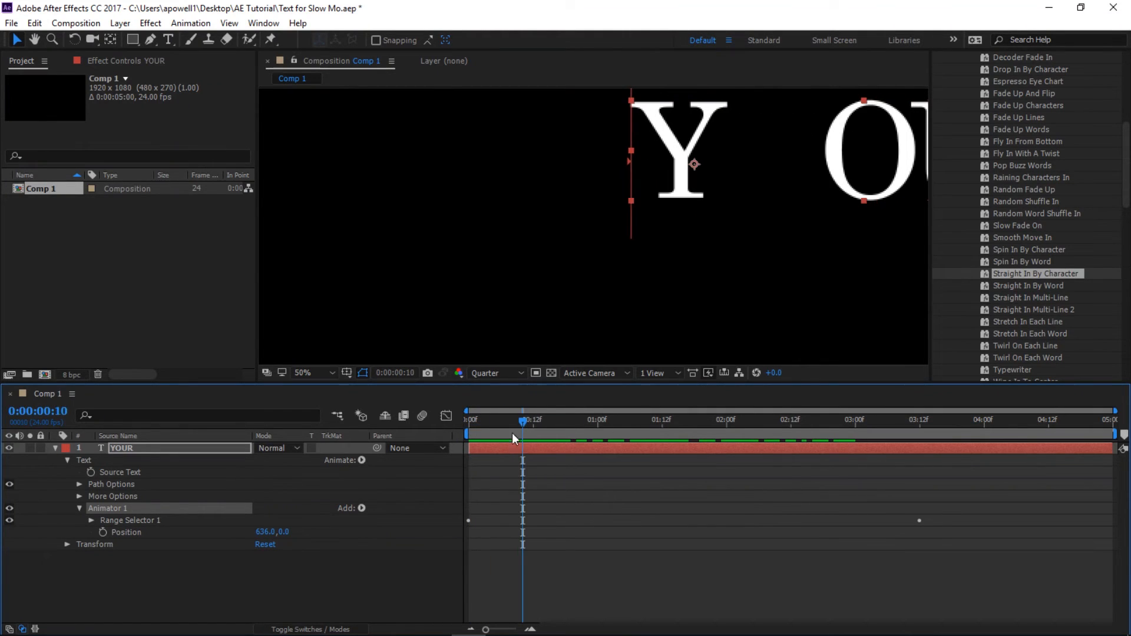
{"action": "left_click", "coordinate": [91, 520]}
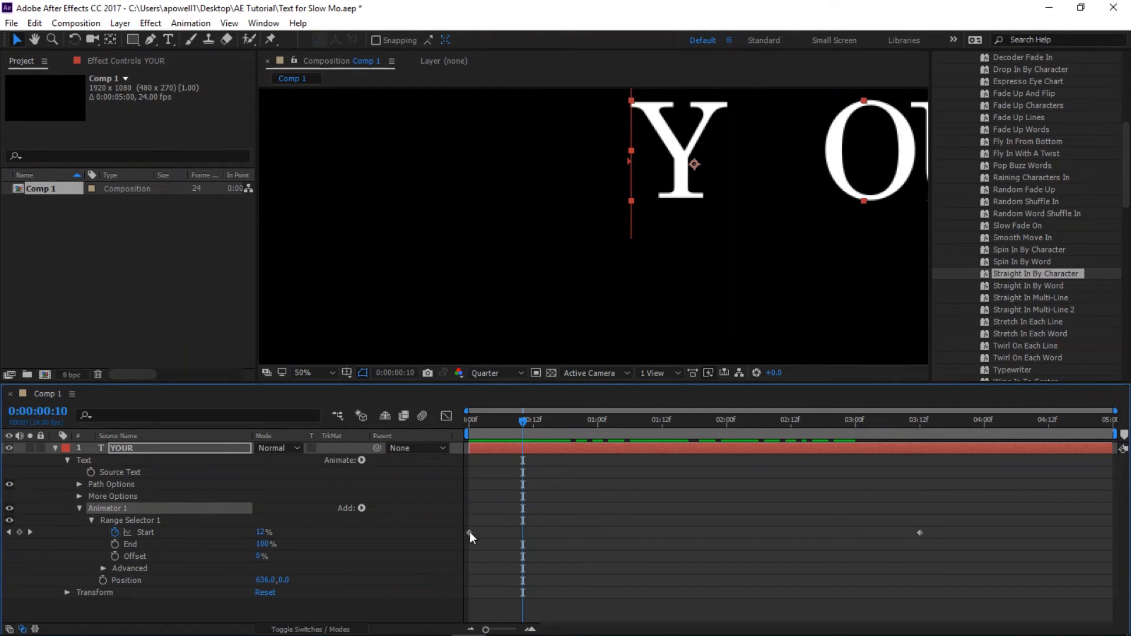
- Retime the Range Selector Start keyframes to 0:00:00:05 and about 0:00:01:16, leaving the layer's in point at the composition start
{"action": "left_click_drag", "start_coordinate": [469, 532], "coordinate": [552, 536]}
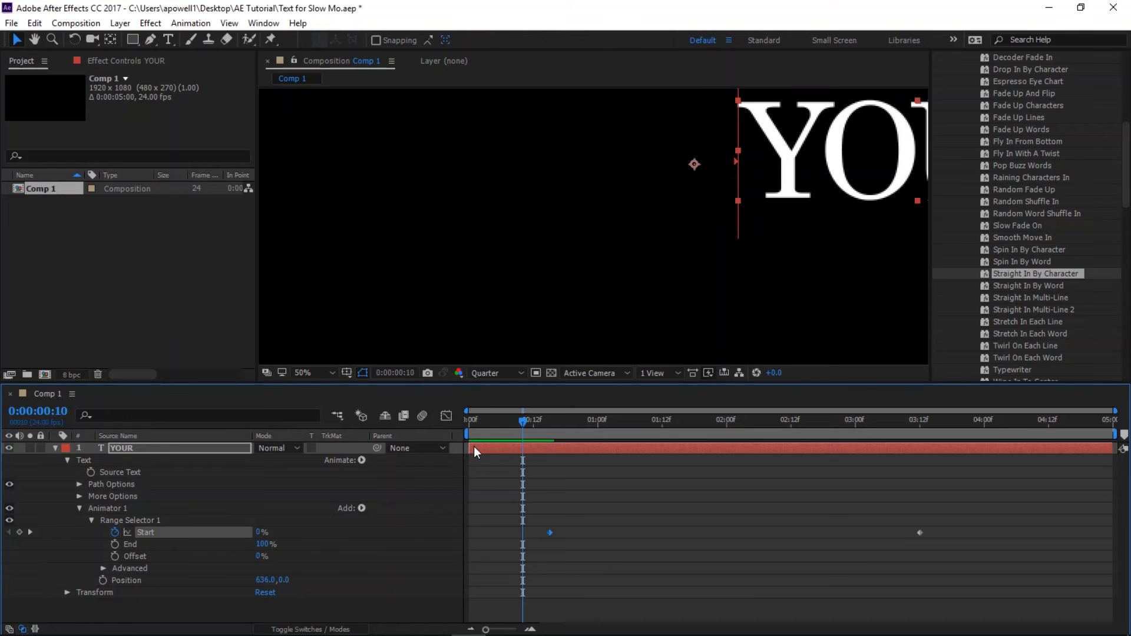
{"action": "left_click_drag", "start_coordinate": [518, 450], "coordinate": [536, 466]}
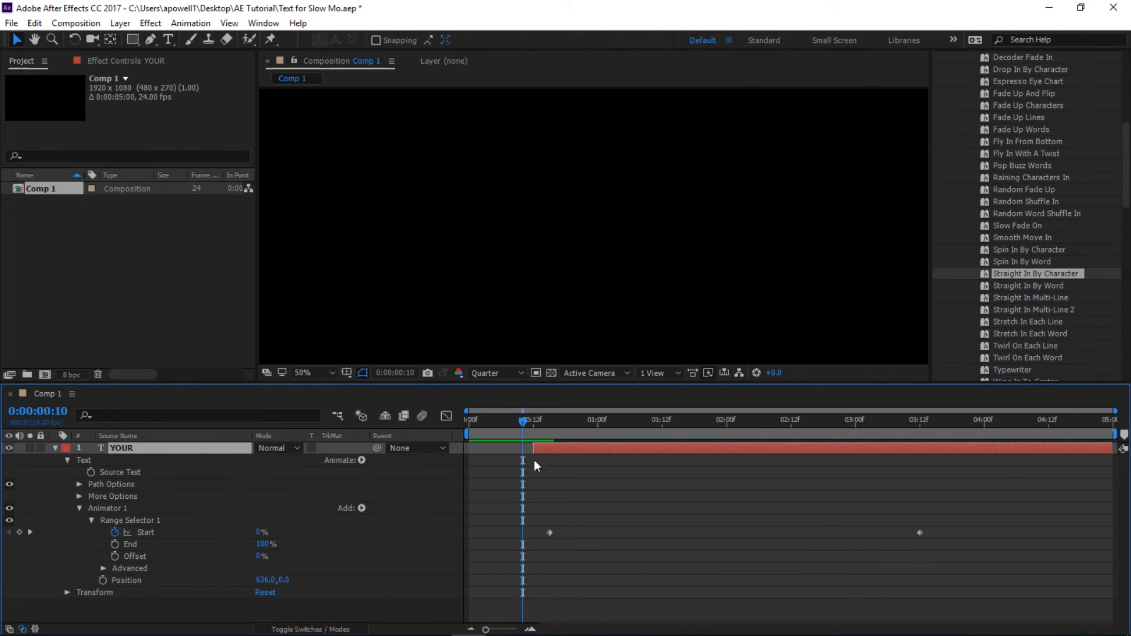
{"action": "left_click_drag", "start_coordinate": [550, 533], "coordinate": [537, 533]}
{"action": "left_click_drag", "start_coordinate": [534, 450], "coordinate": [502, 452]}
{"action": "left_click_drag", "start_coordinate": [534, 533], "coordinate": [499, 536]}
{"action": "left_click_drag", "start_coordinate": [920, 533], "coordinate": [693, 533]}
{"action": "left_click_drag", "start_coordinate": [503, 449], "coordinate": [443, 435]}
- Play back the retimed letter animation to check its speed
{"action": "key", "text": "space"}
{"action": "key", "text": "space"}
{"action": "key", "text": "space"}
{"action": "key", "text": "space"}
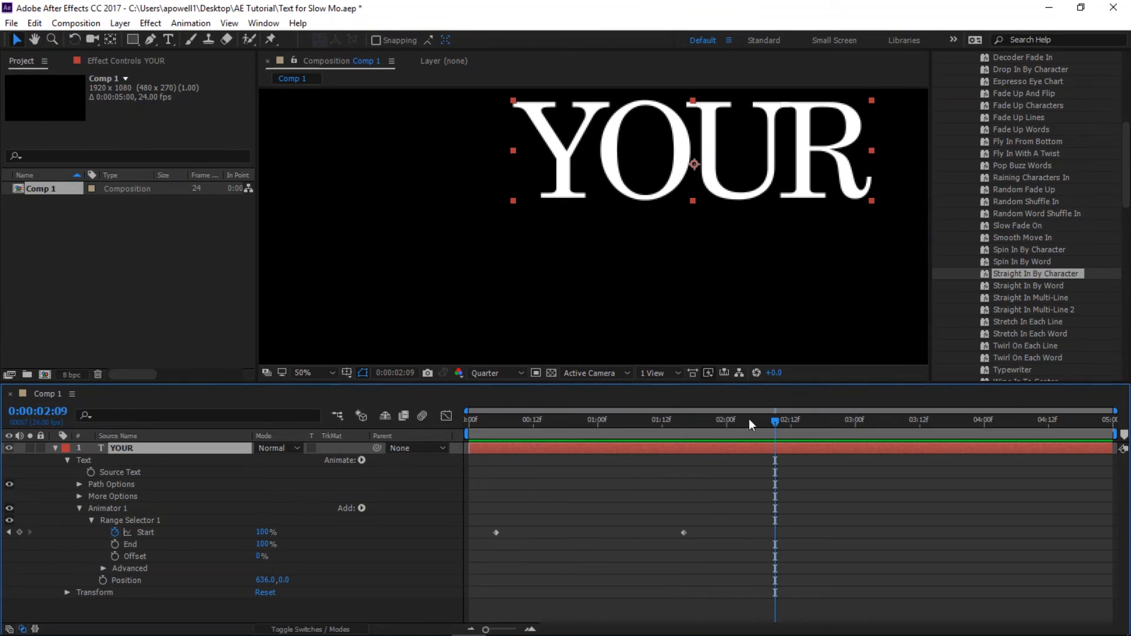
- At 0:00:00:05, set Animator 1's Position to 1214.0, 0.0 so the letters start outside the frame
{"action": "left_click_drag", "start_coordinate": [774, 421], "coordinate": [491, 451]}
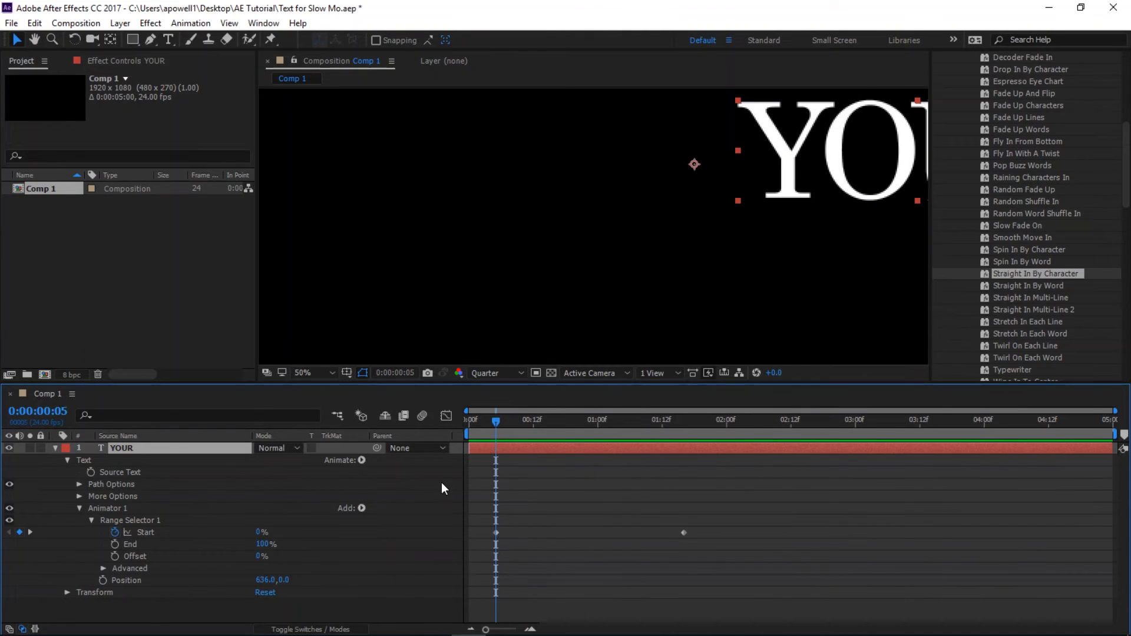
{"action": "left_click_drag", "start_coordinate": [260, 557], "coordinate": [663, 574]}
{"action": "key", "text": "ctrl+z"}
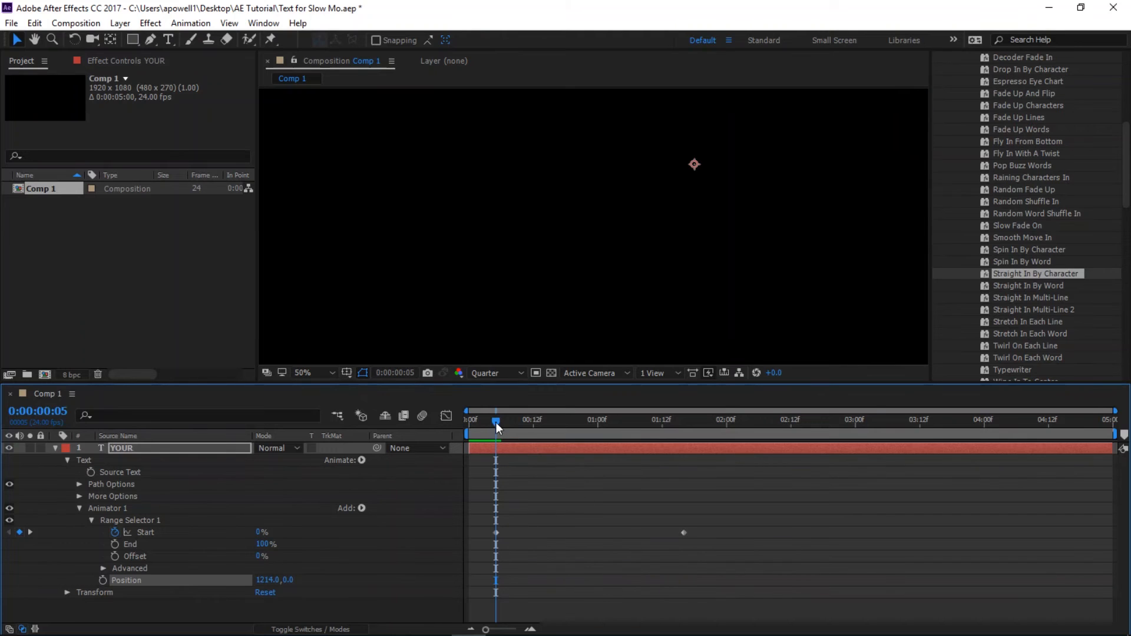
- Preview the YOUR fly-in twice from the start of the composition
{"action": "left_click_drag", "start_coordinate": [496, 422], "coordinate": [457, 431]}
{"action": "key", "text": "space"}
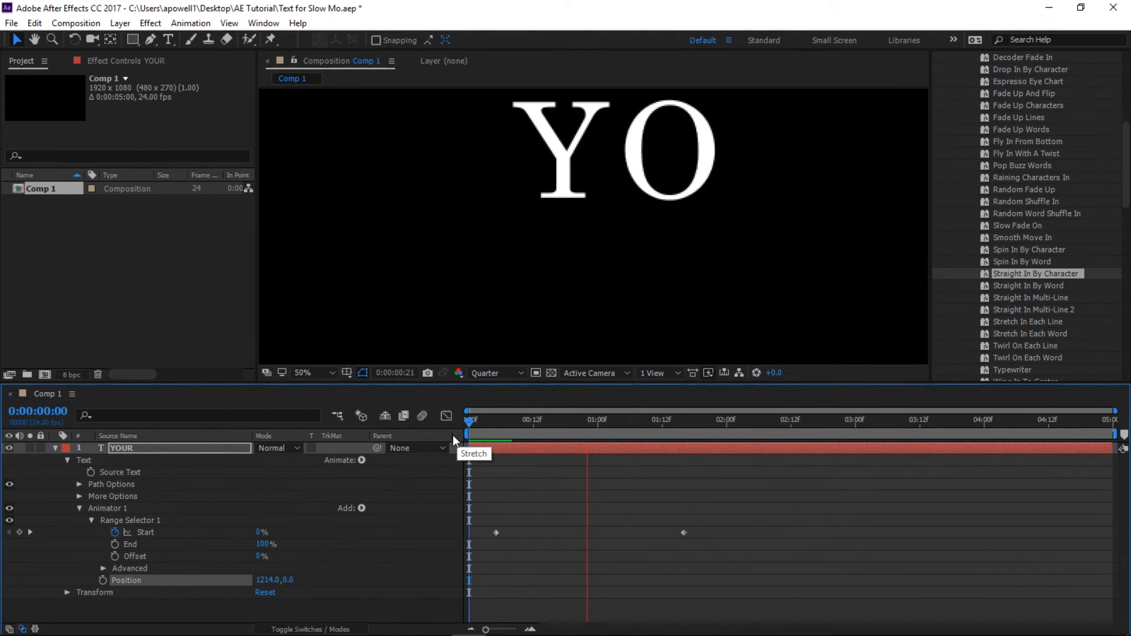
{"action": "key", "text": "space"}
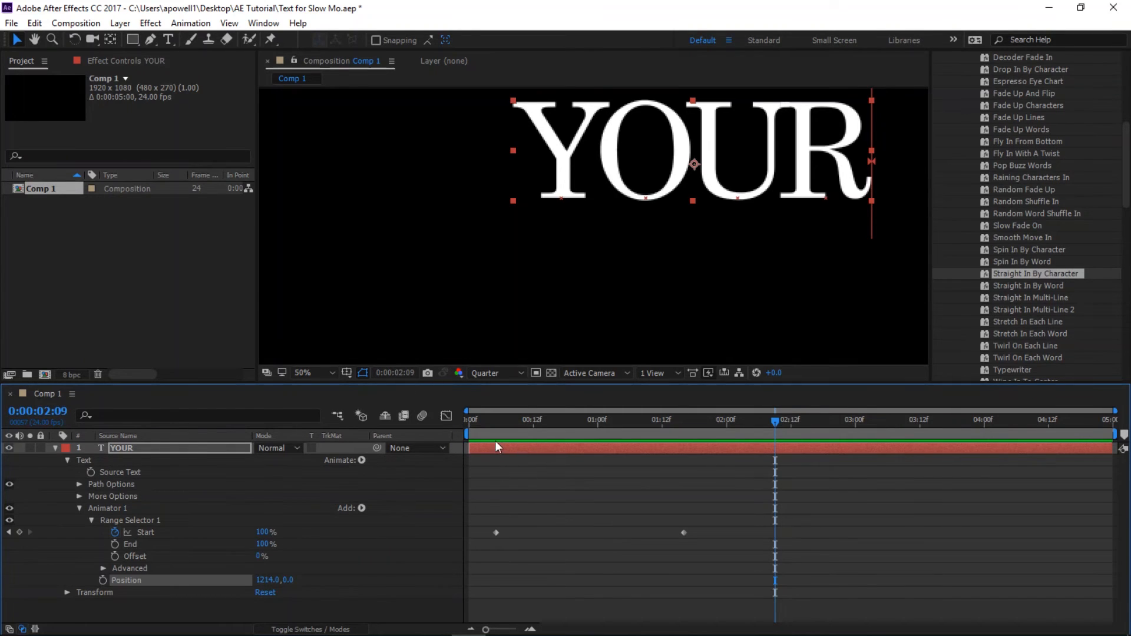
{"action": "left_click_drag", "start_coordinate": [773, 423], "coordinate": [447, 460]}
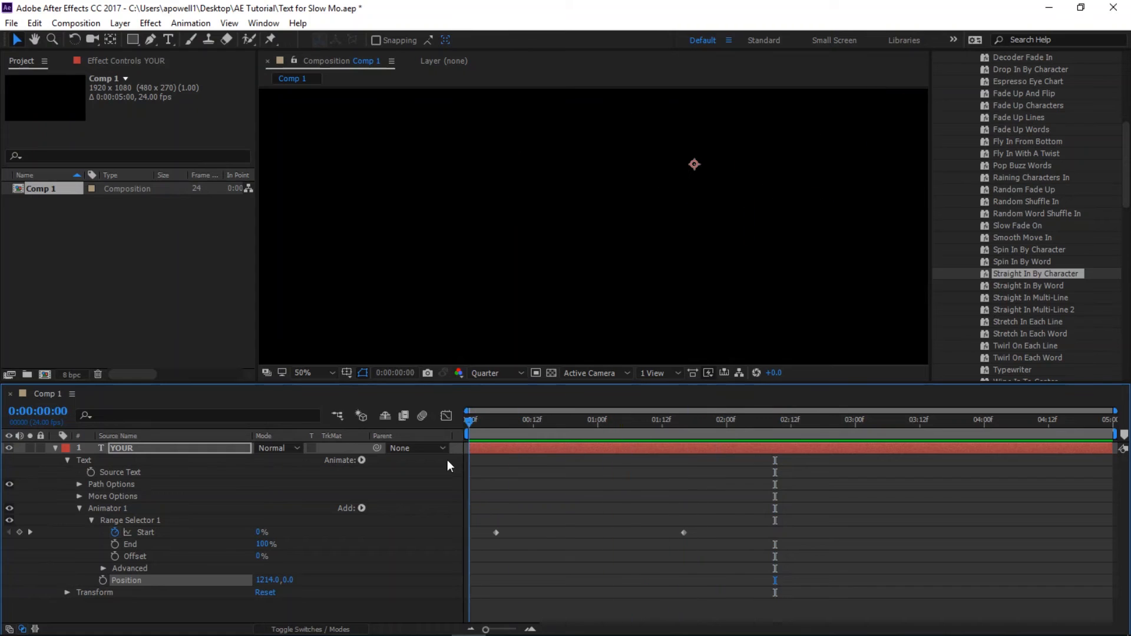
{"action": "key", "text": "space"}
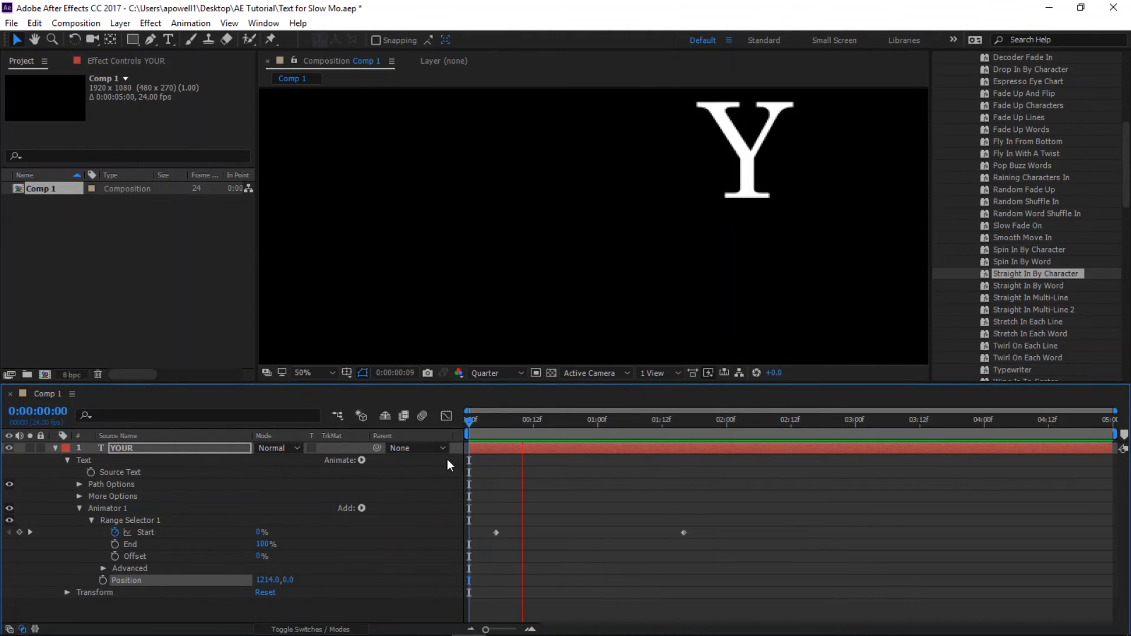
{"action": "key", "text": "space"}
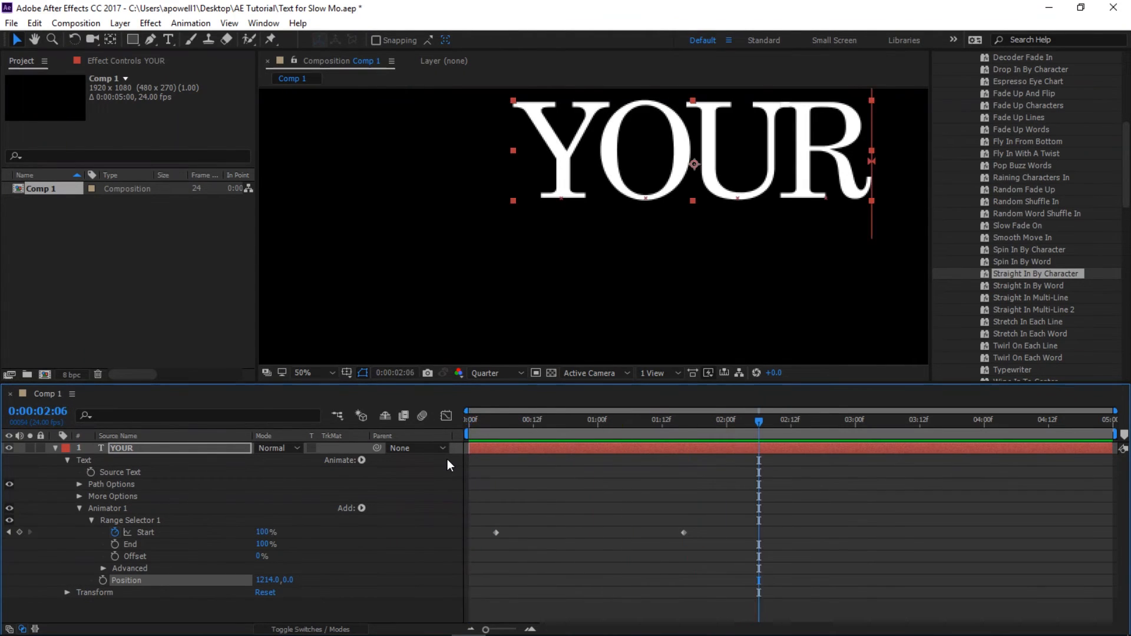
- Duplicate the YOUR text layer and place the copy directly beneath the original word in the composition
{"action": "left_click", "coordinate": [54, 448]}
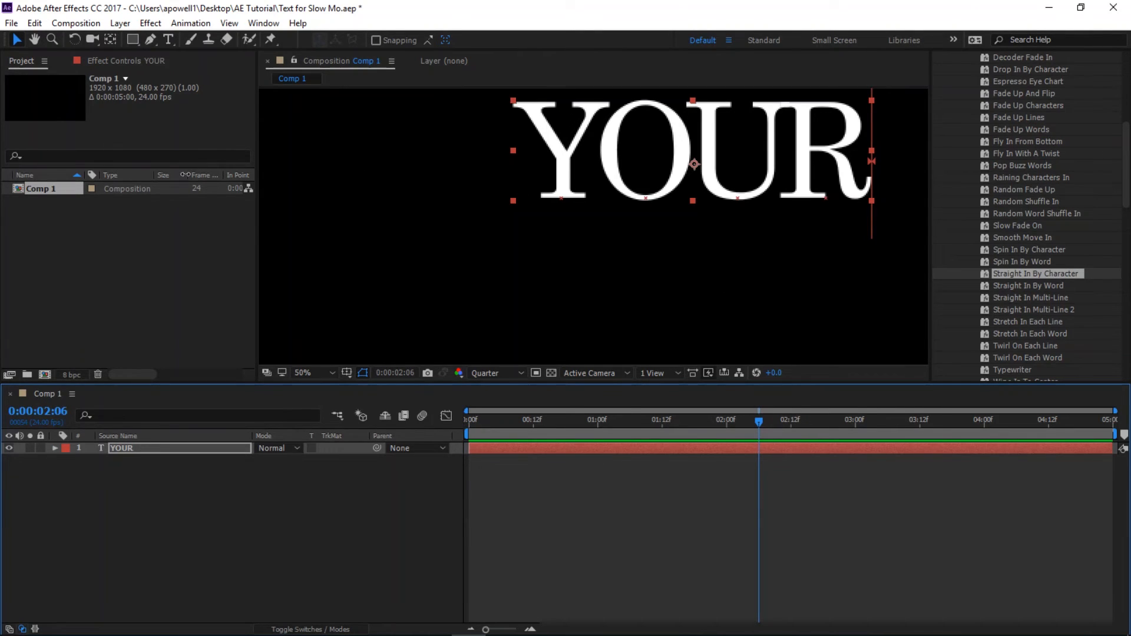
{"action": "left_click", "coordinate": [133, 447]}
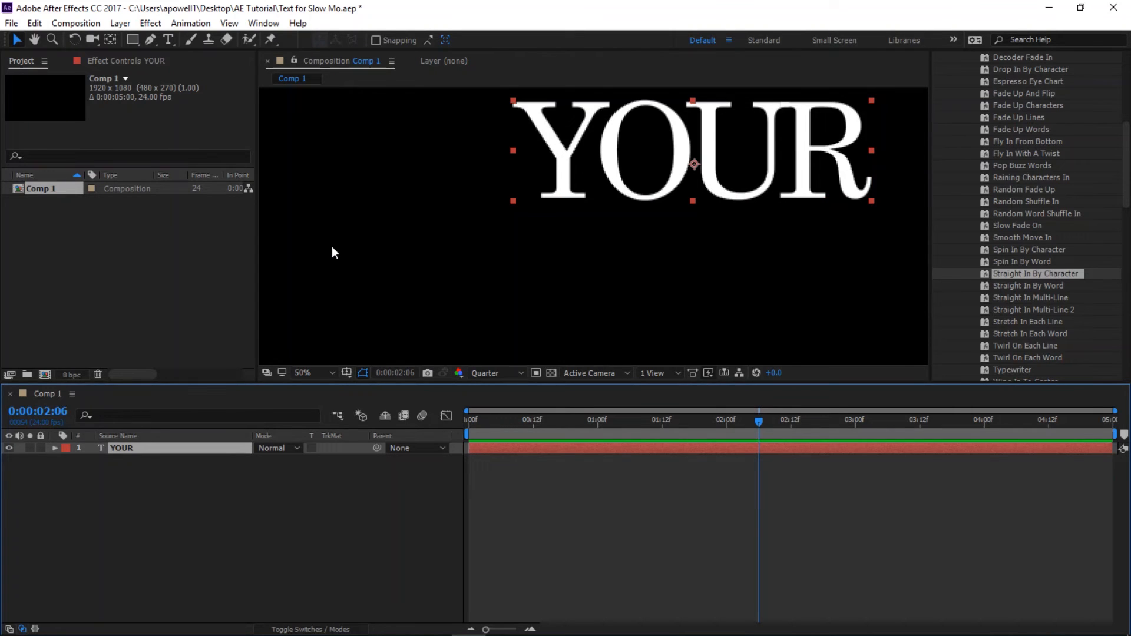
{"action": "key", "text": "ctrl+d"}
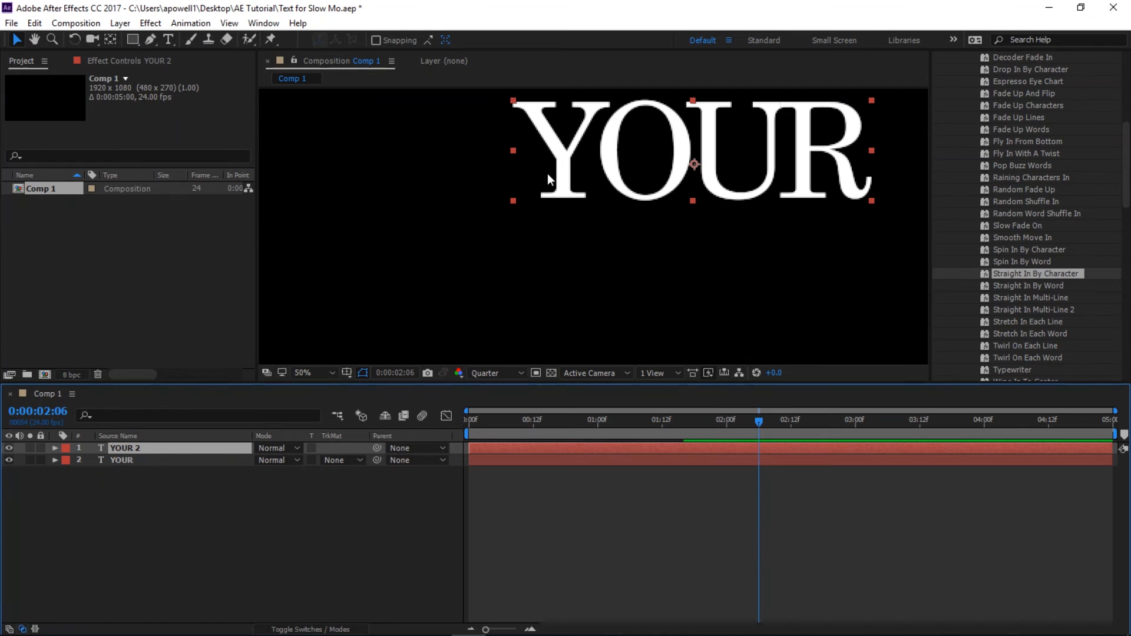
{"action": "left_click_drag", "start_coordinate": [560, 160], "coordinate": [564, 279]}
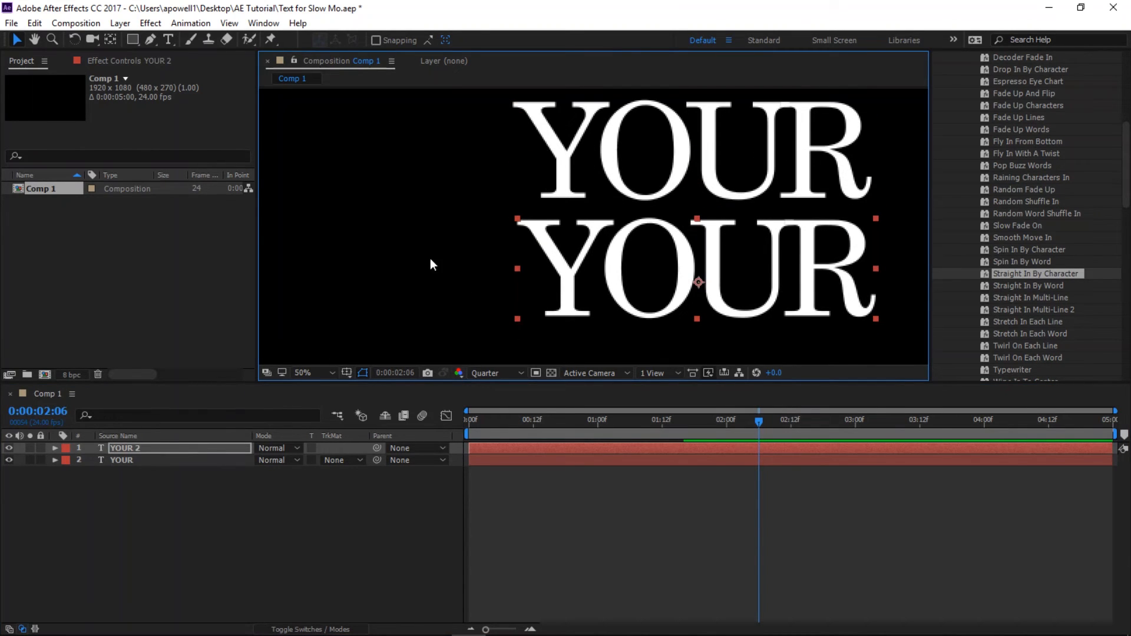
- Replace the text of the duplicated lower layer with NAME
{"action": "left_click", "coordinate": [168, 39]}
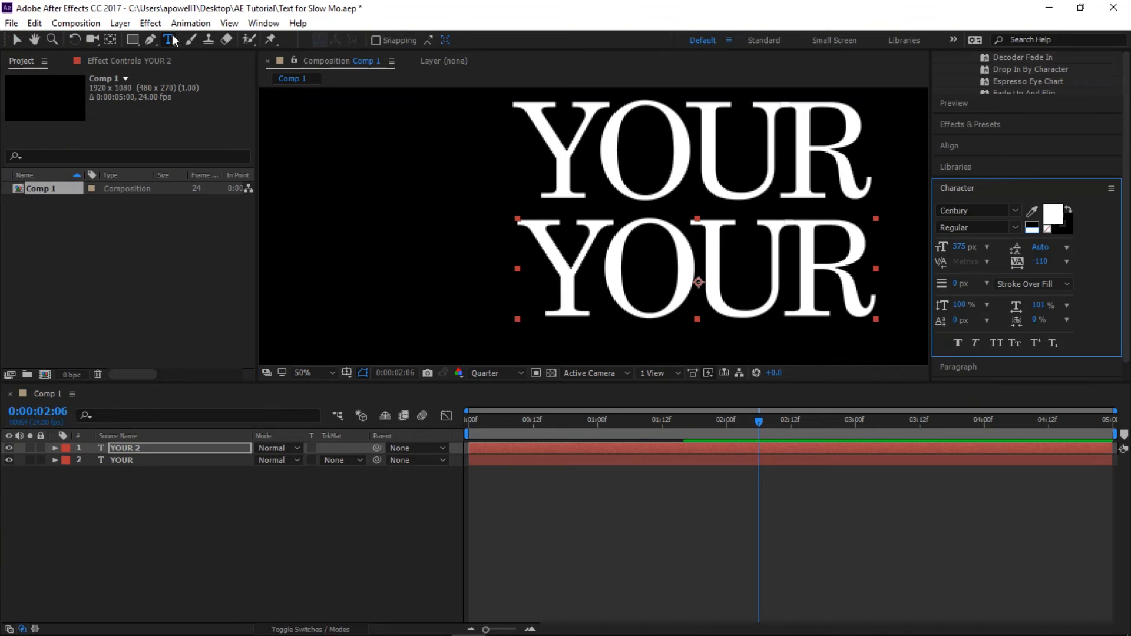
{"action": "double_click", "coordinate": [550, 240]}
{"action": "type", "text": "NAME"}
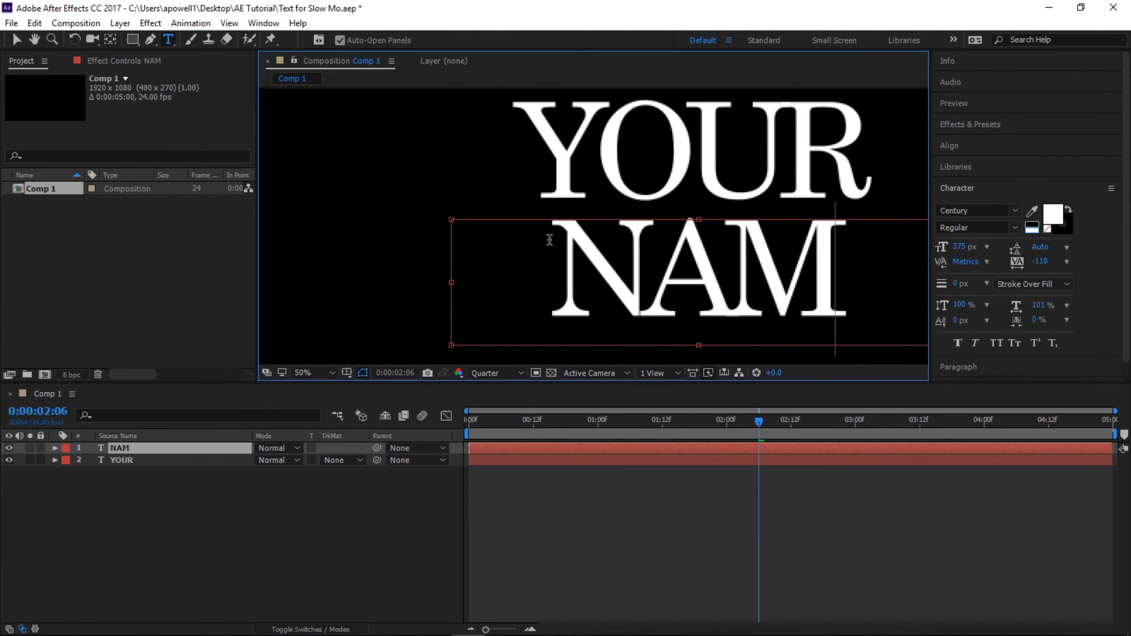
- Shift both Range Selector Start keyframes of the NAME layer to about 0:00:01:14 and 0:00:03:01, keeping their spacing, and collapse both layers
{"action": "left_click", "coordinate": [56, 461]}
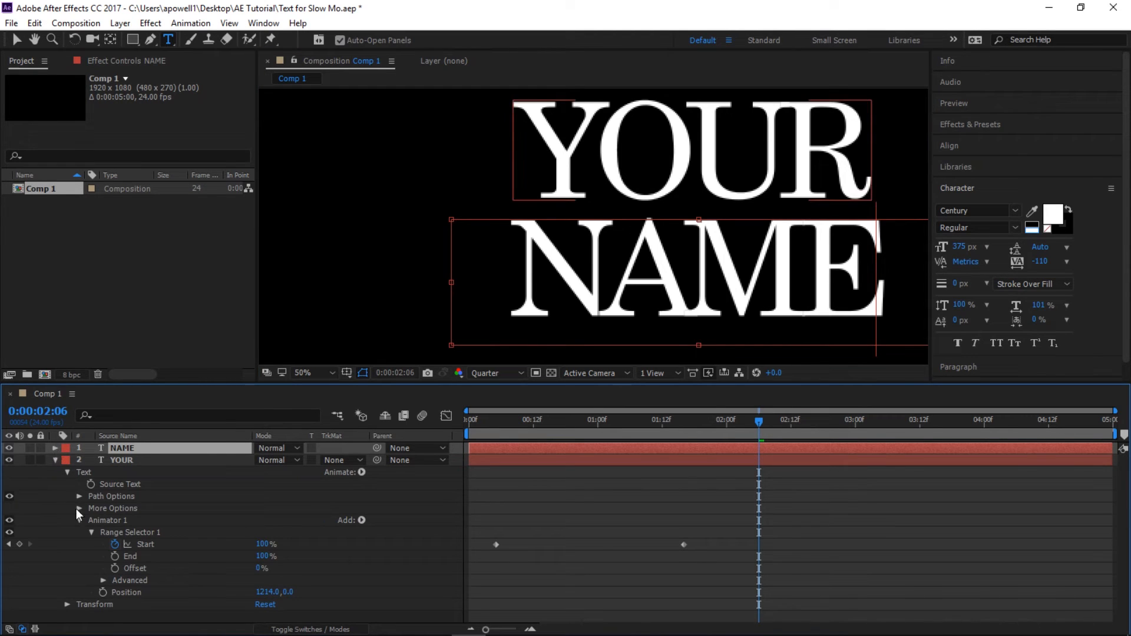
{"action": "left_click", "coordinate": [68, 472]}
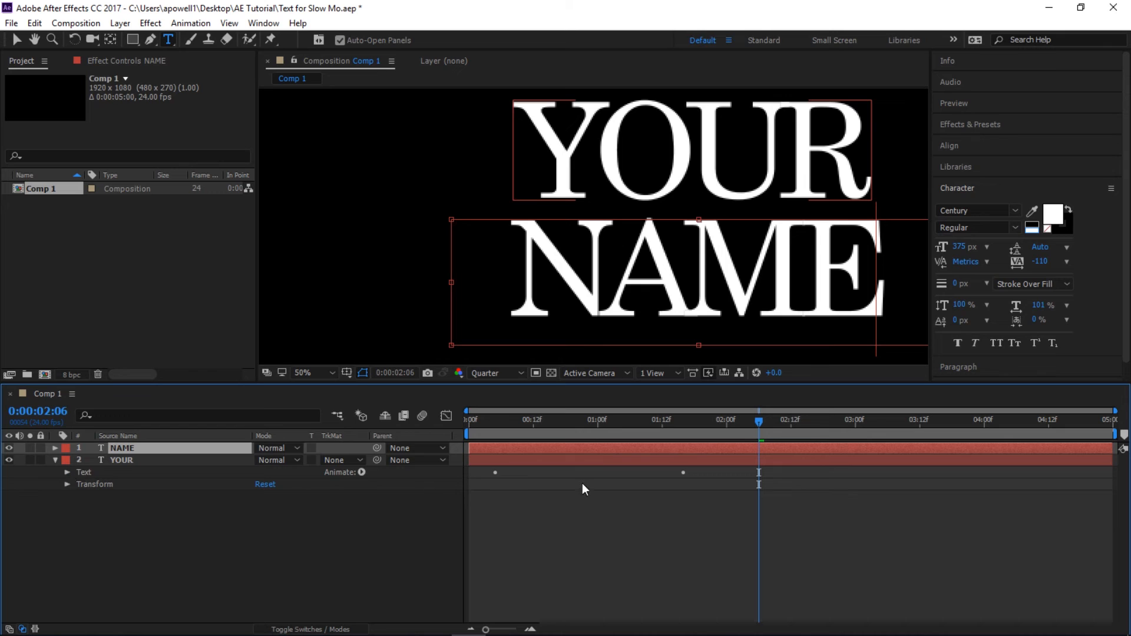
{"action": "left_click", "coordinate": [55, 449]}
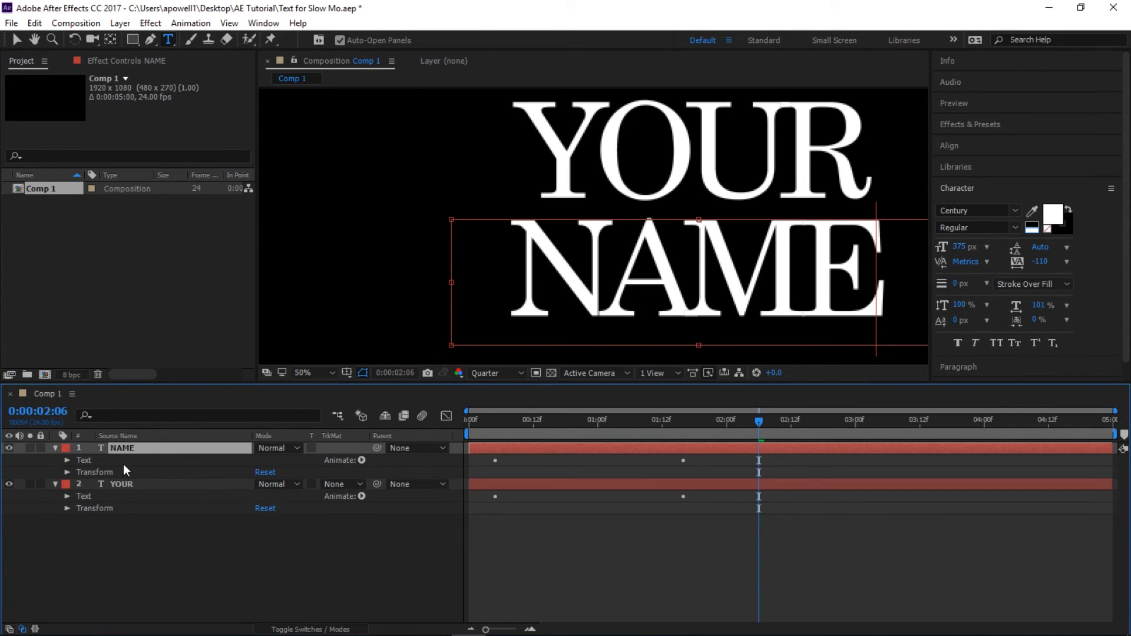
{"action": "left_click", "coordinate": [68, 460]}
{"action": "left_click", "coordinate": [76, 508]}
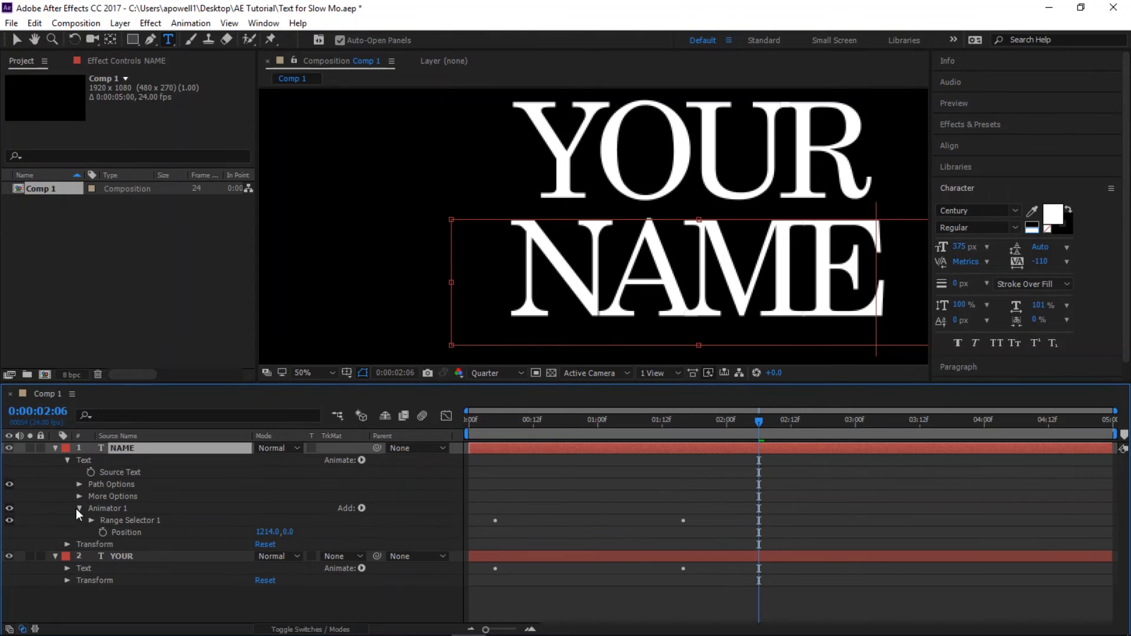
{"action": "left_click", "coordinate": [90, 520]}
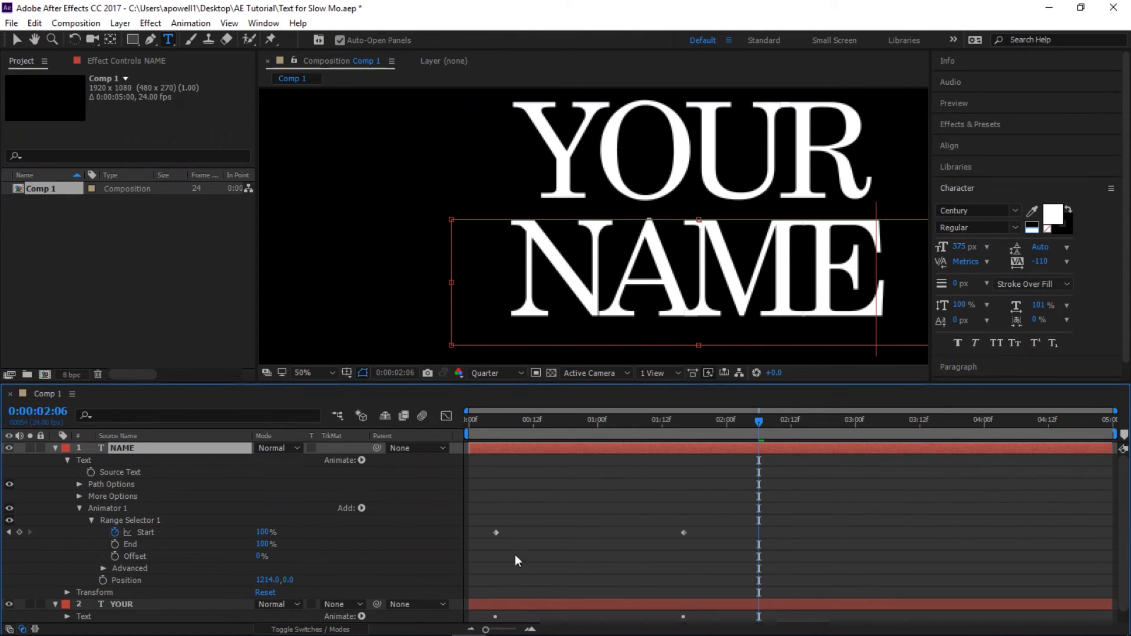
{"action": "left_click_drag", "start_coordinate": [494, 518], "coordinate": [727, 560]}
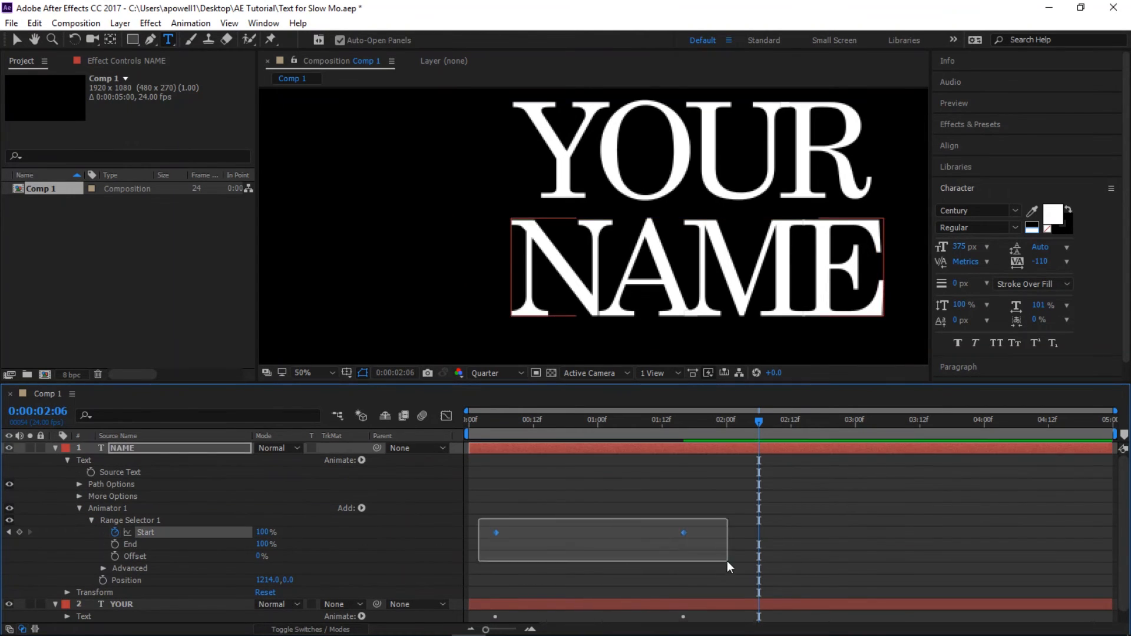
{"action": "left_click_drag", "start_coordinate": [497, 533], "coordinate": [677, 530]}
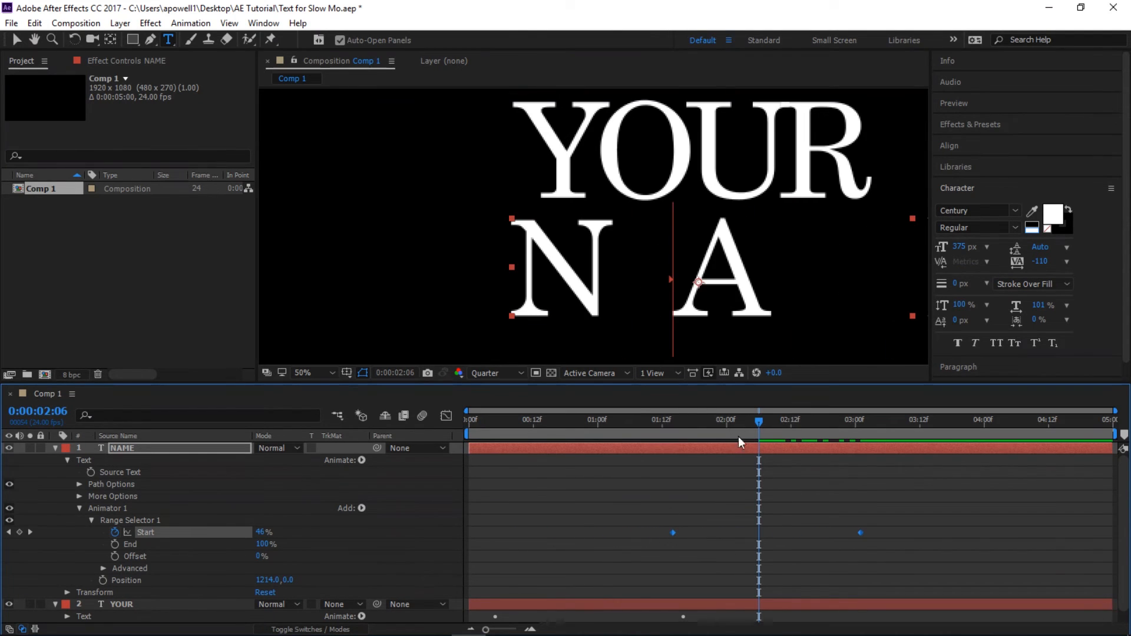
{"action": "left_click", "coordinate": [55, 448]}
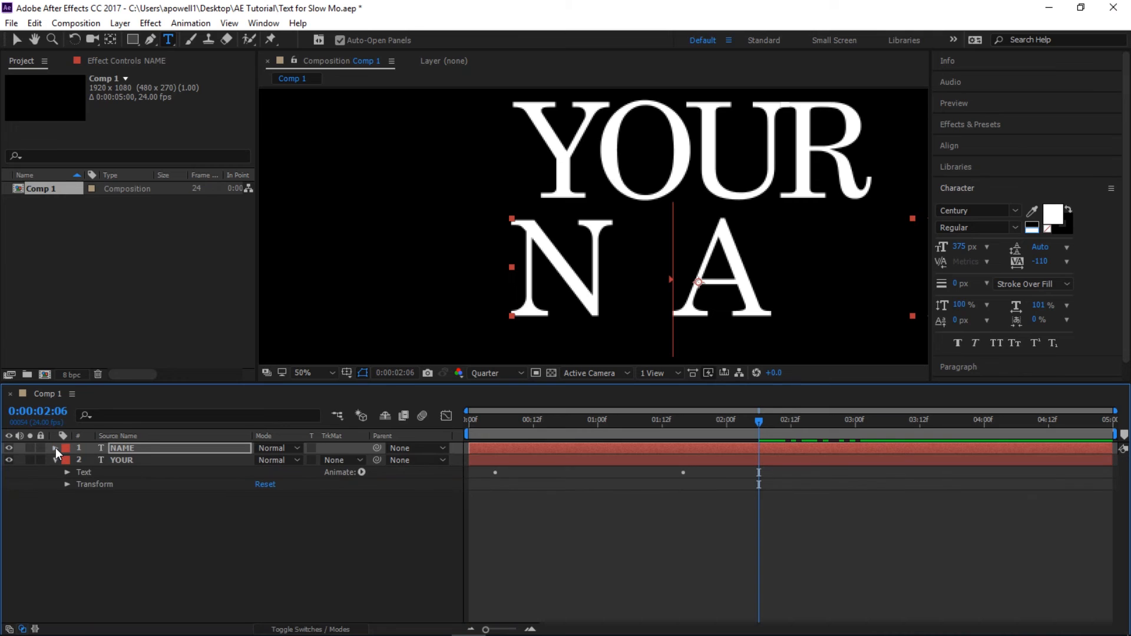
{"action": "left_click", "coordinate": [55, 459]}
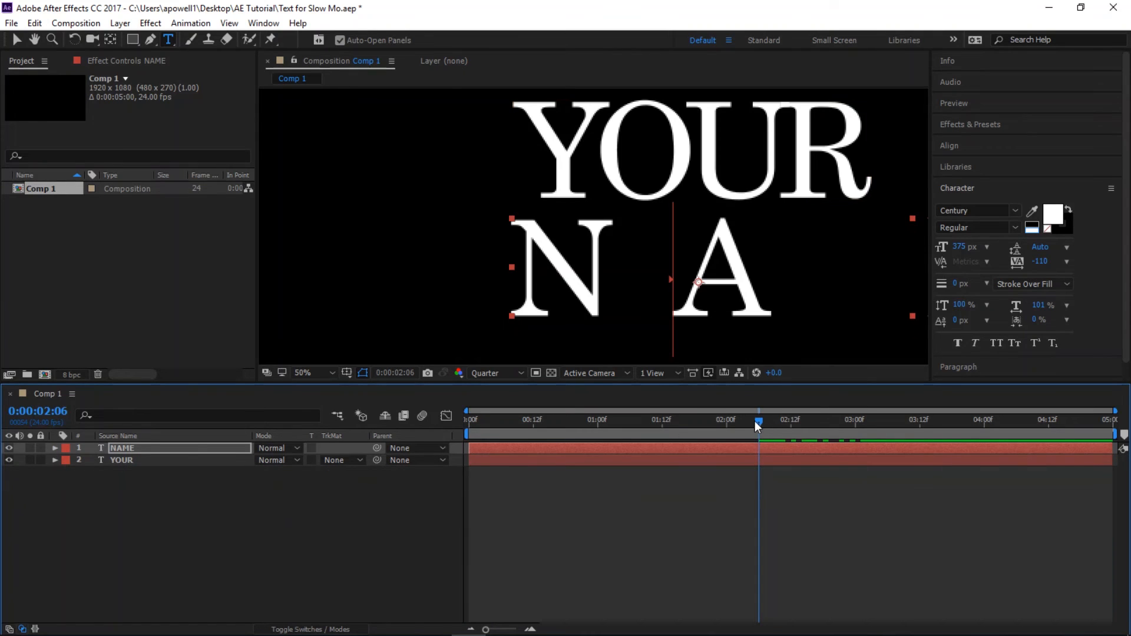
- Preview the YOUR and NAME fly-ins in sequence from the start of the composition
{"action": "left_click_drag", "start_coordinate": [754, 421], "coordinate": [370, 437]}
{"action": "key", "text": "space"}
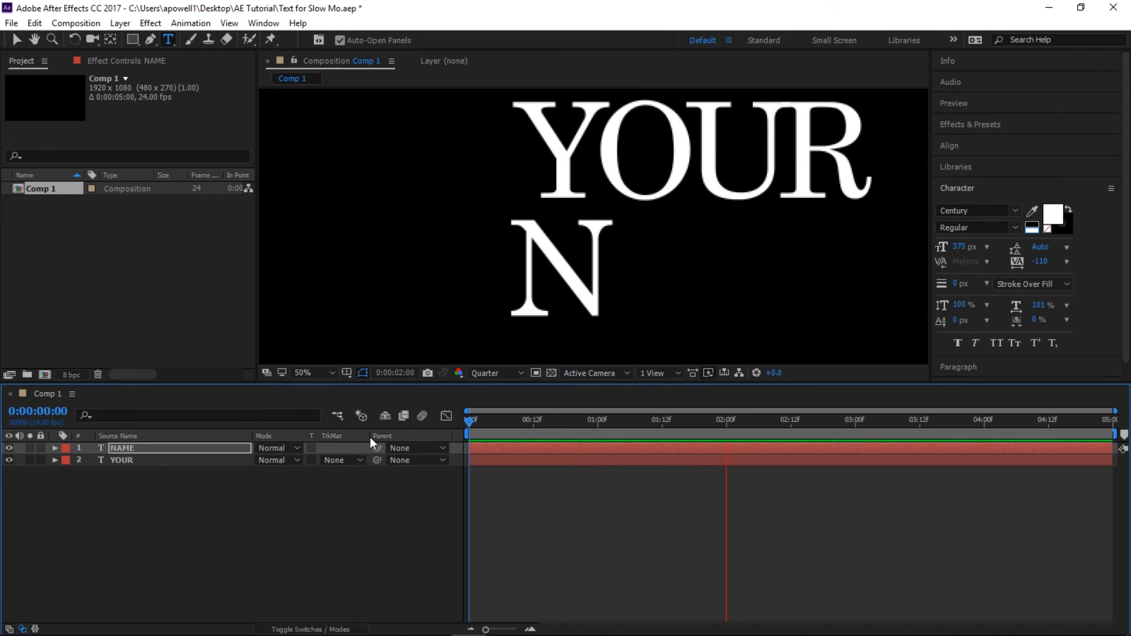
{"action": "key", "text": "space"}
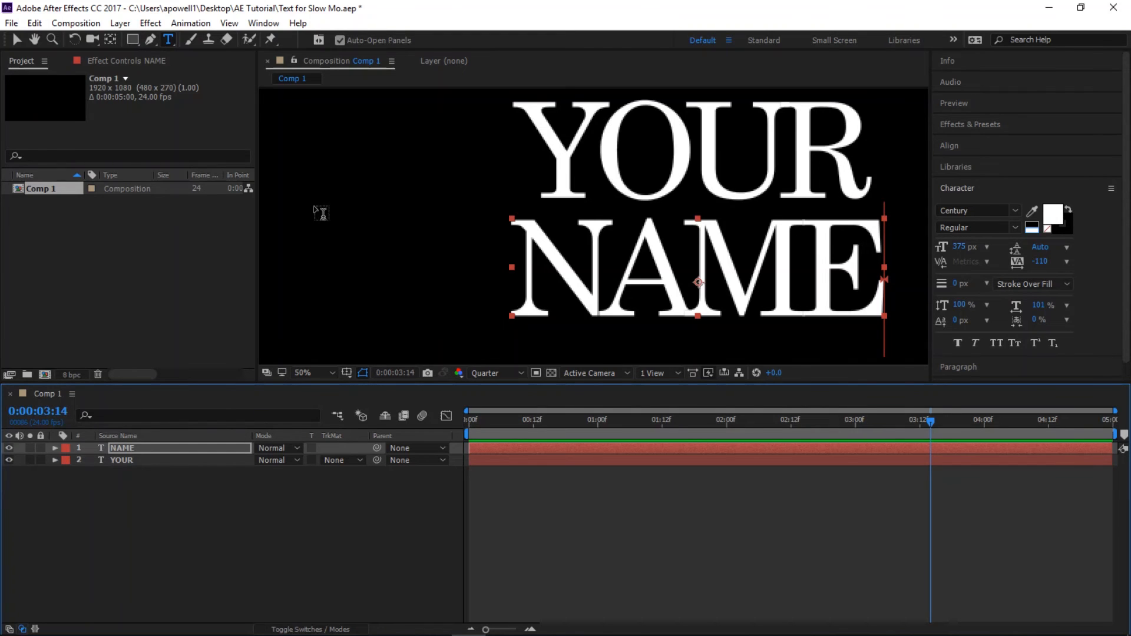
- Enlarge the composition view, move NAME slightly lower, and shift YOUR slightly down and to the right
{"action": "left_click_drag", "start_coordinate": [618, 384], "coordinate": [616, 510]}
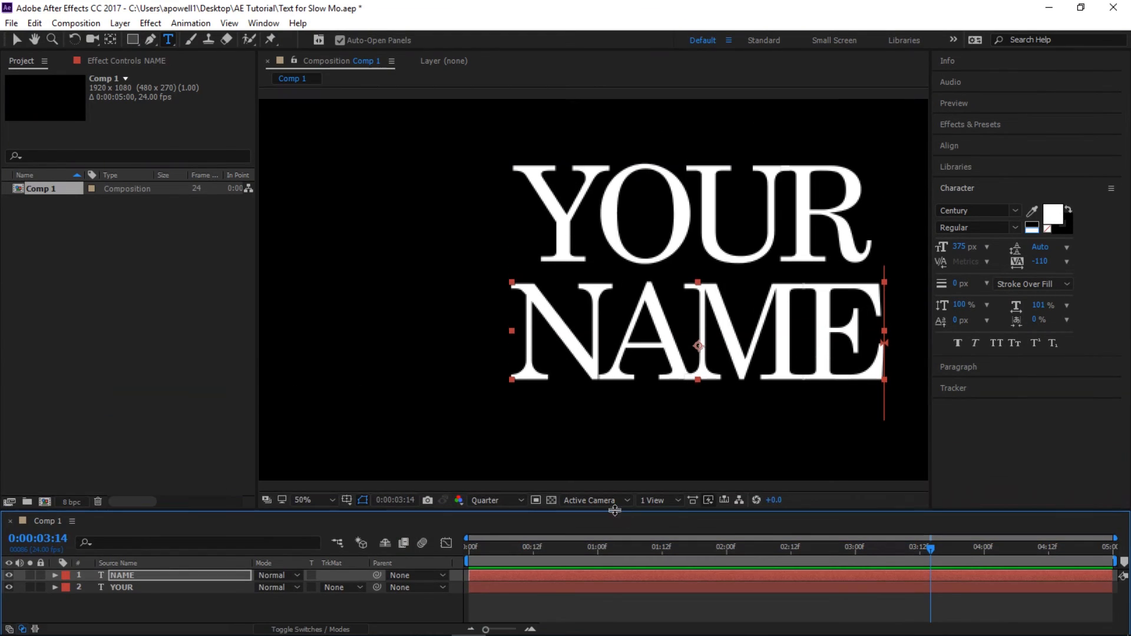
{"action": "left_click", "coordinate": [17, 40]}
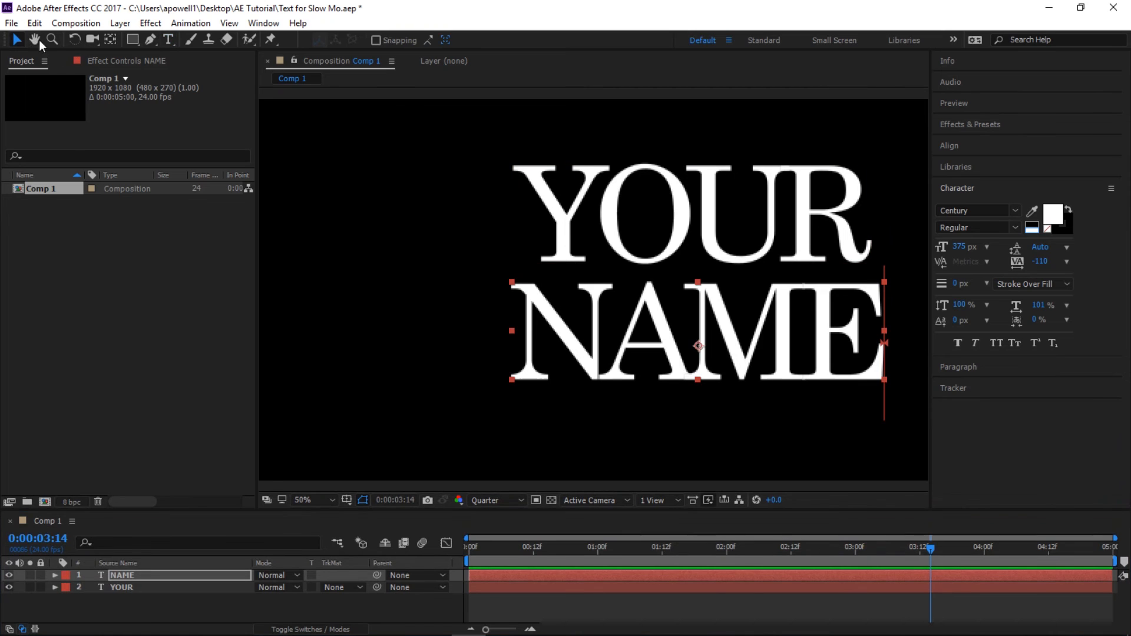
{"action": "left_click_drag", "start_coordinate": [705, 371], "coordinate": [714, 398]}
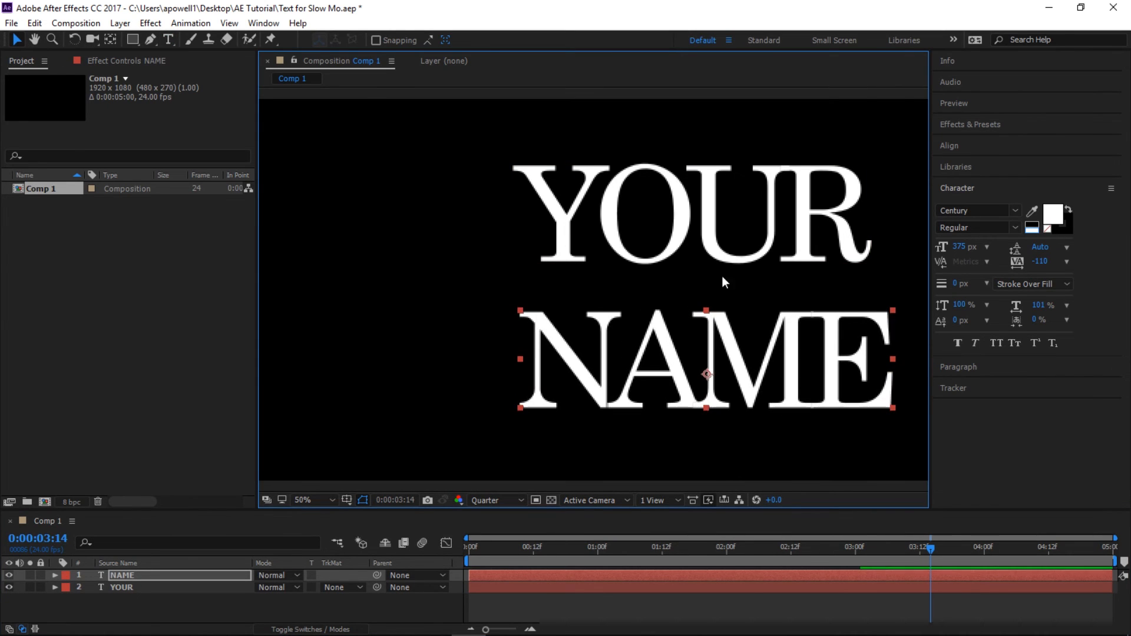
{"action": "left_click_drag", "start_coordinate": [713, 240], "coordinate": [729, 255]}
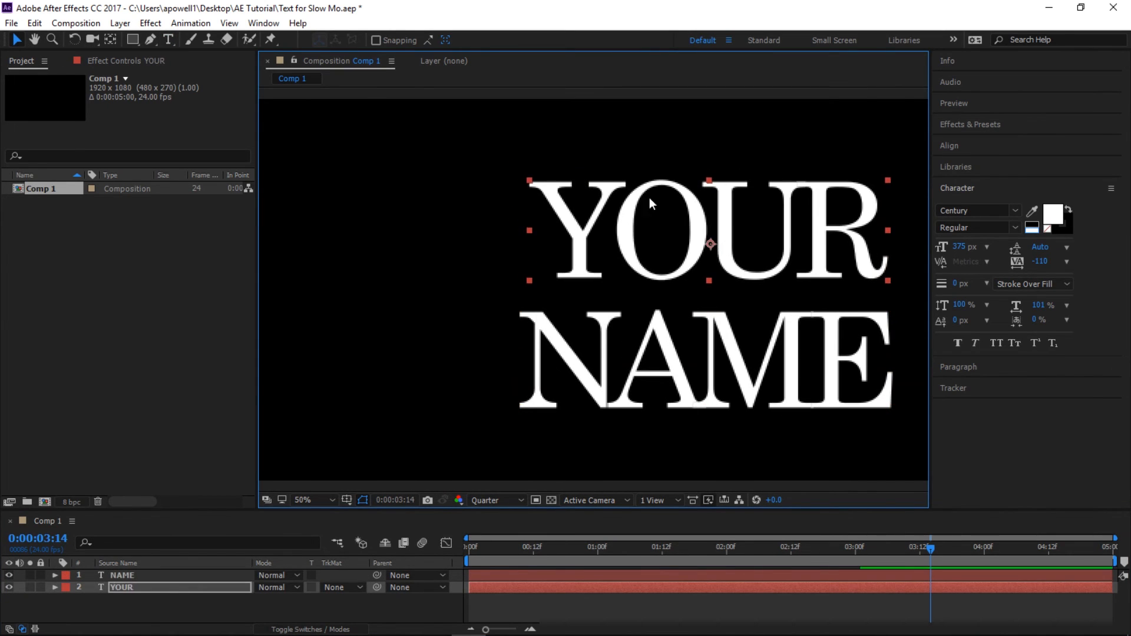
- Preview the repositioned title from near the start and save the After Effects project
{"action": "left_click", "coordinate": [482, 553]}
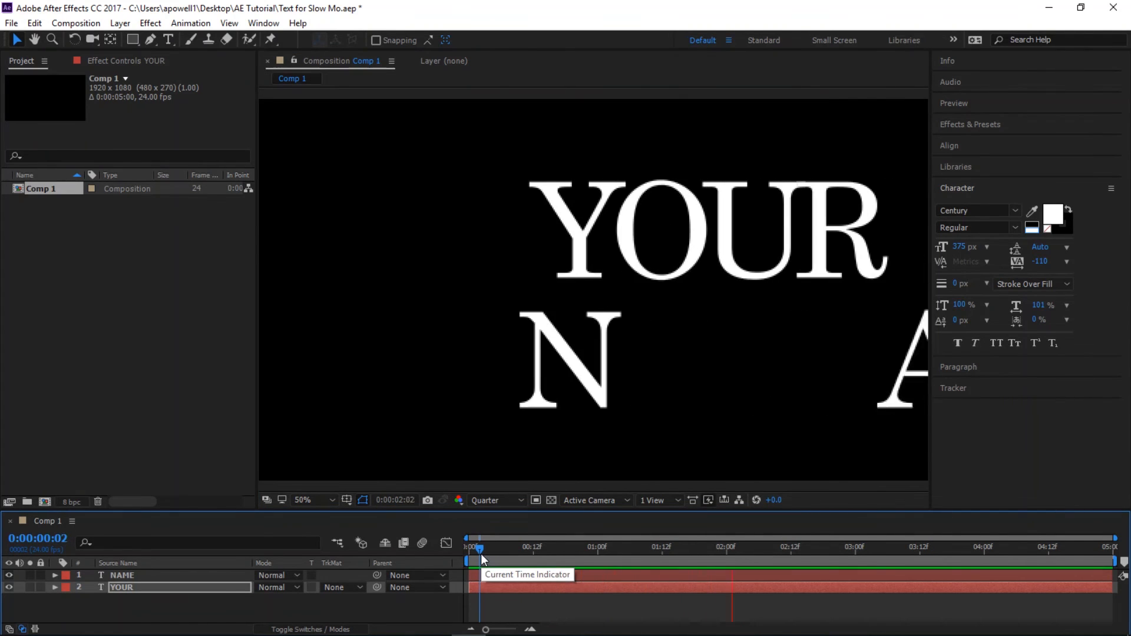
{"action": "key", "text": "space"}
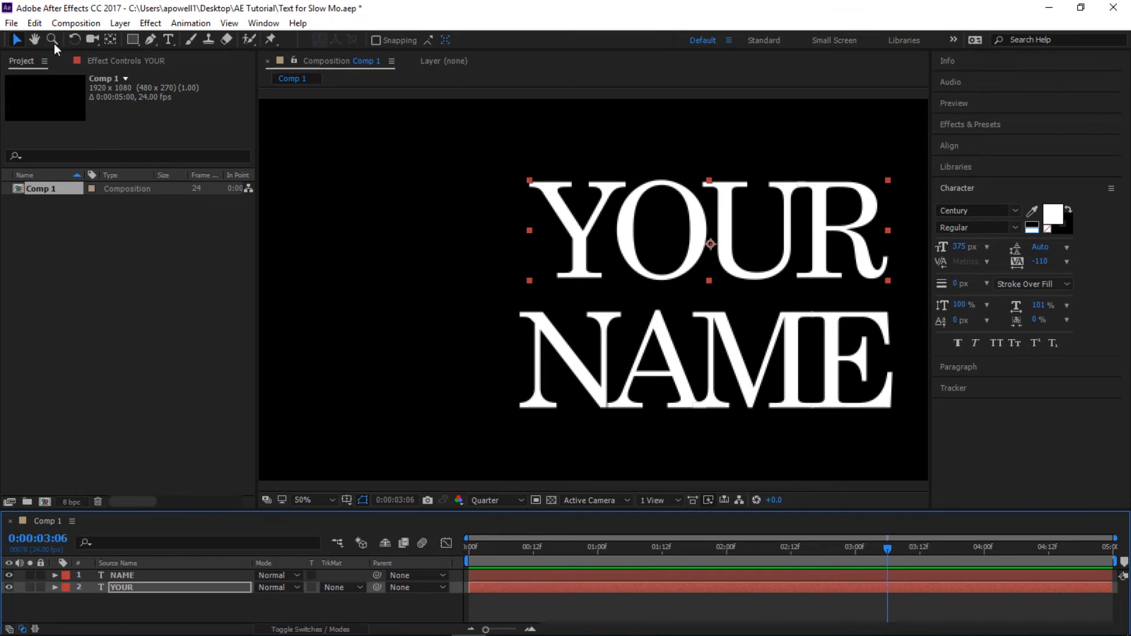
{"action": "left_click", "coordinate": [11, 24]}
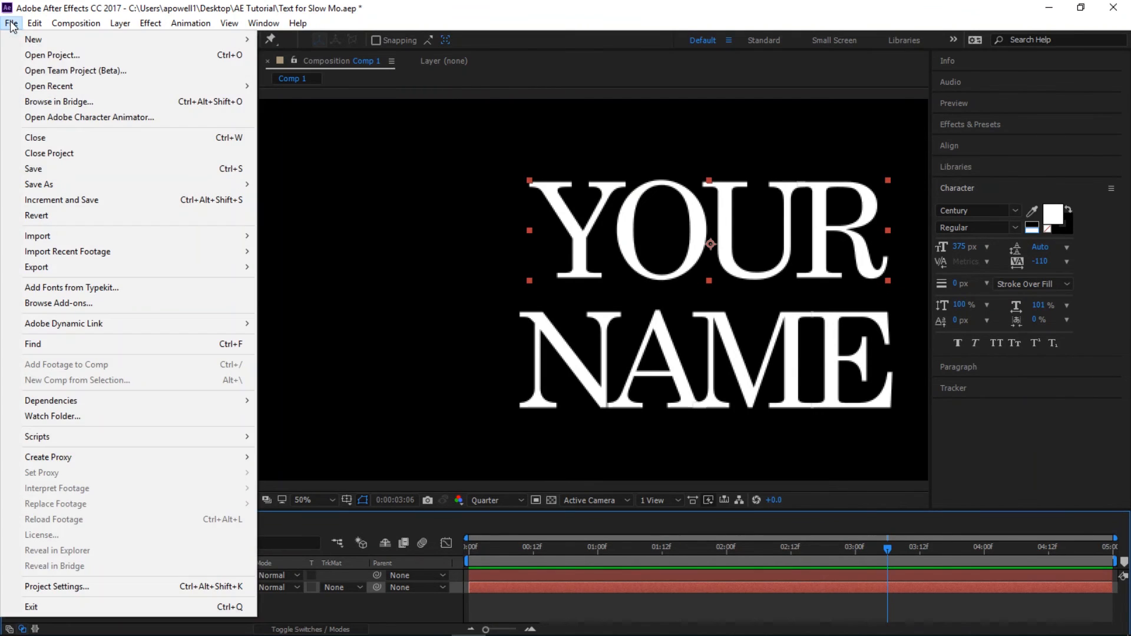
{"action": "left_click", "coordinate": [52, 169]}
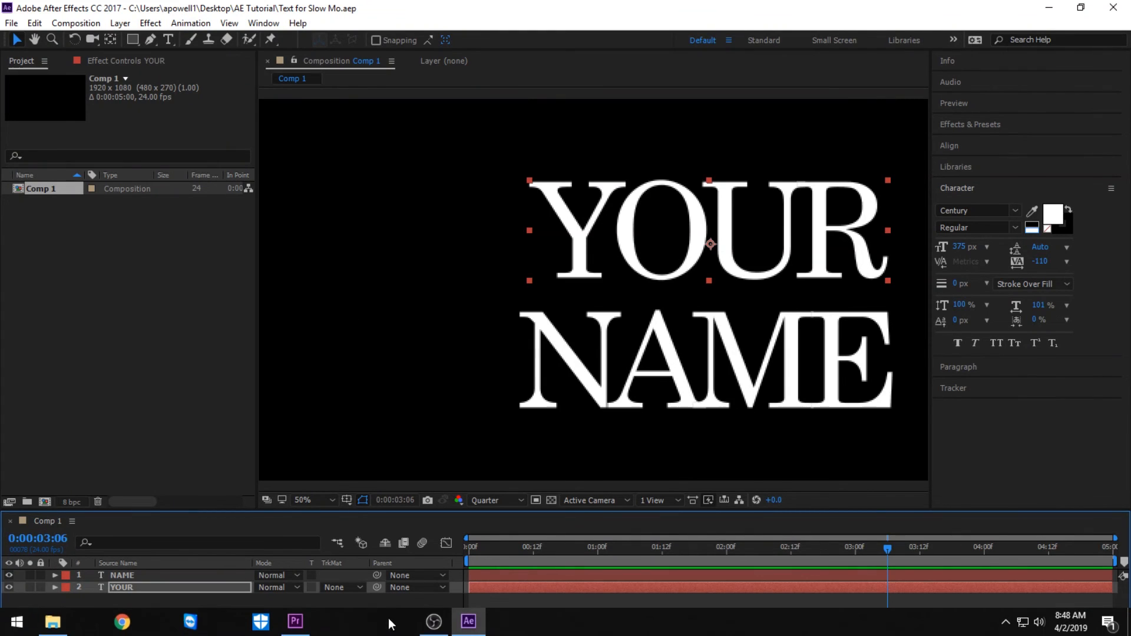
- Switch to Premiere Pro and open the Slow Motion Footage sequence with its whole timeline in view
{"action": "left_click", "coordinate": [295, 622]}
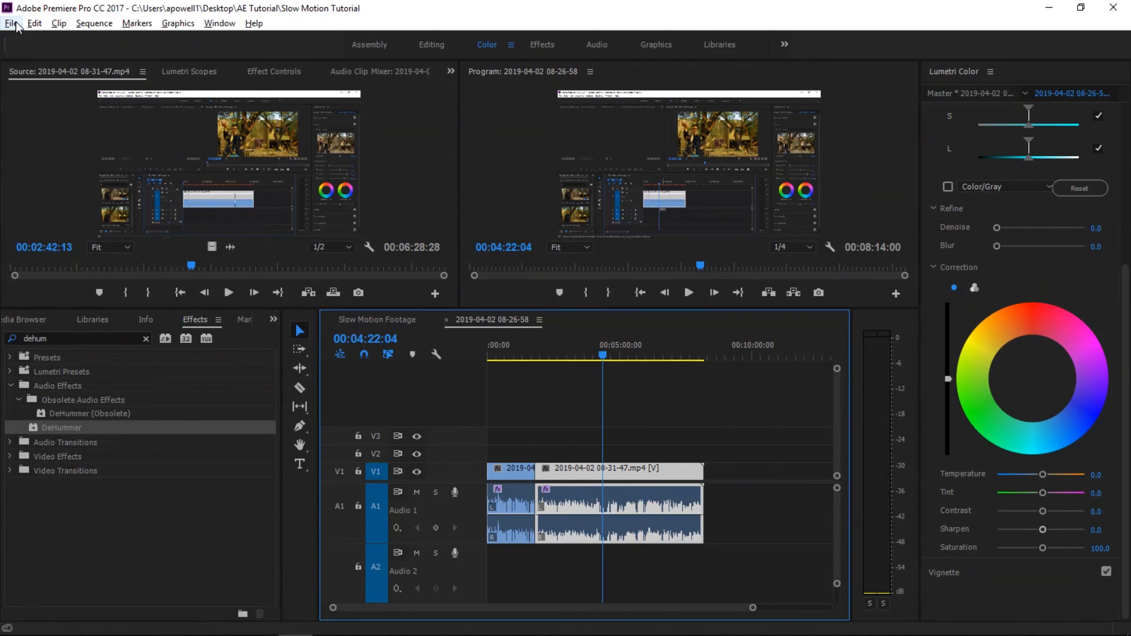
{"action": "left_click", "coordinate": [12, 24]}
{"action": "left_click", "coordinate": [363, 7]}
{"action": "left_click", "coordinate": [396, 321]}
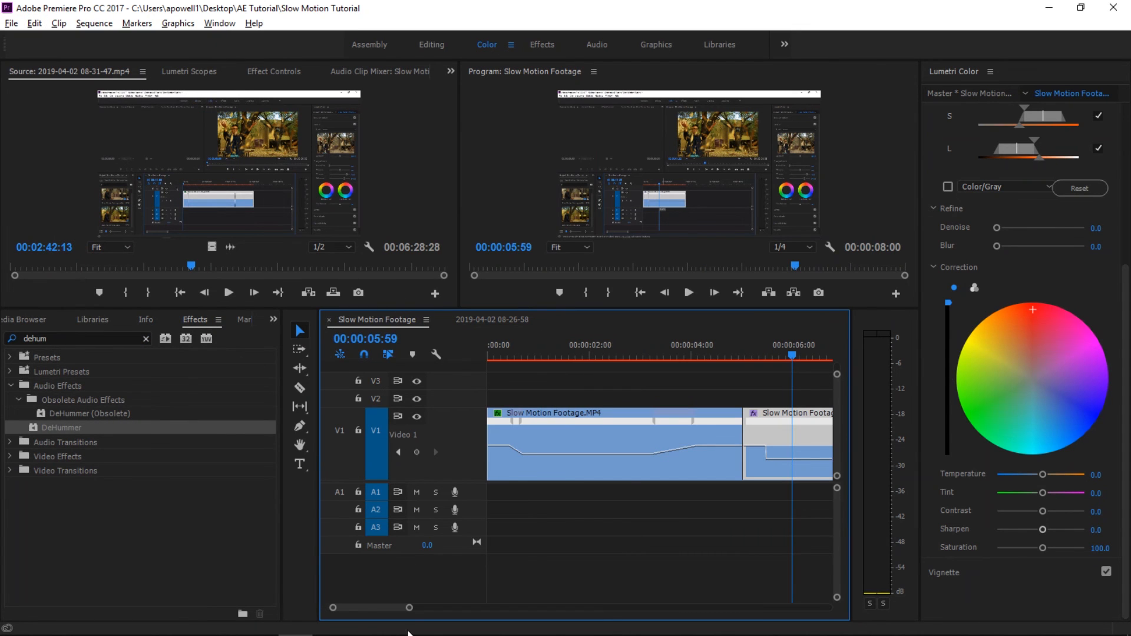
{"action": "left_click_drag", "start_coordinate": [409, 608], "coordinate": [506, 608]}
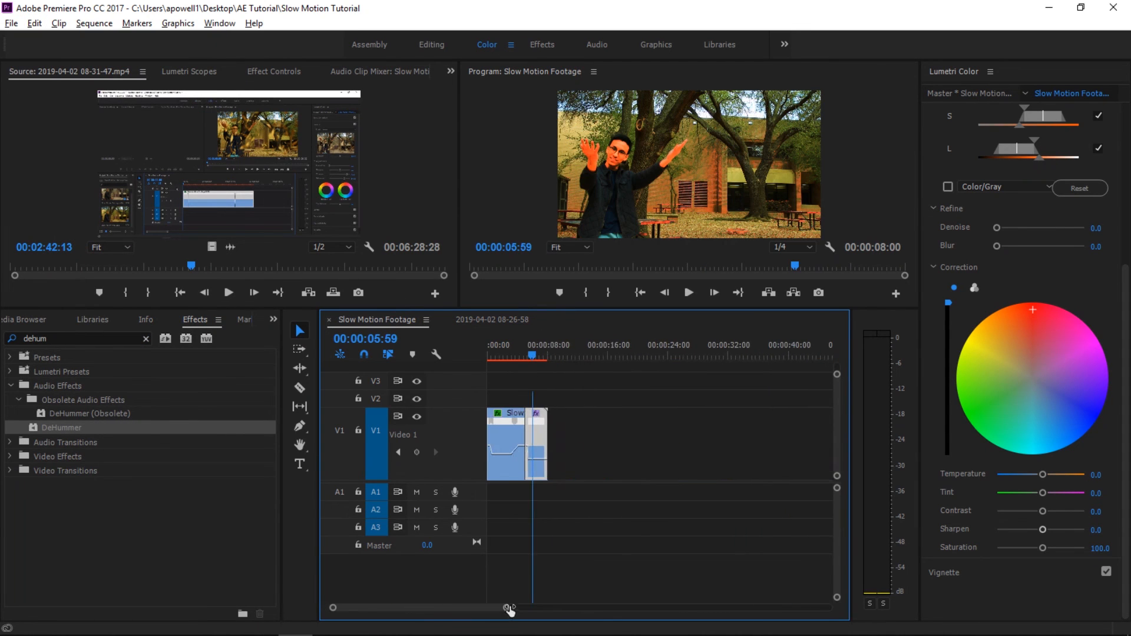
- Import Comp 1 from Text for Slow Mo.aep in the AE Tutorial folder as a Dynamic Link After Effects composition
{"action": "left_click", "coordinate": [12, 24]}
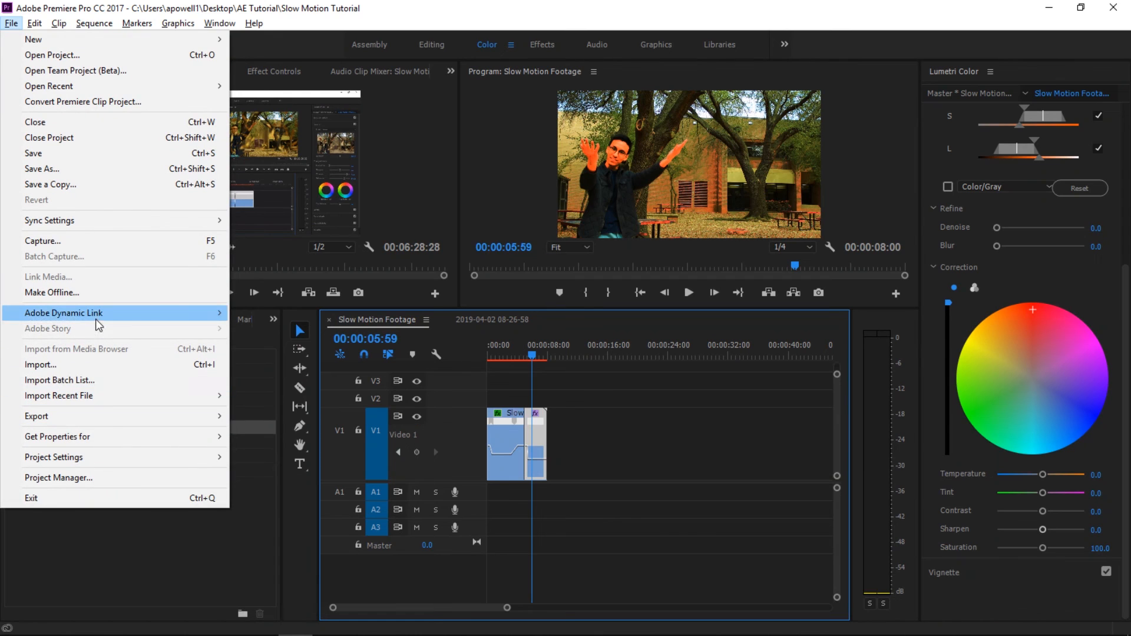
{"action": "mouse_move", "coordinate": [99, 324]}
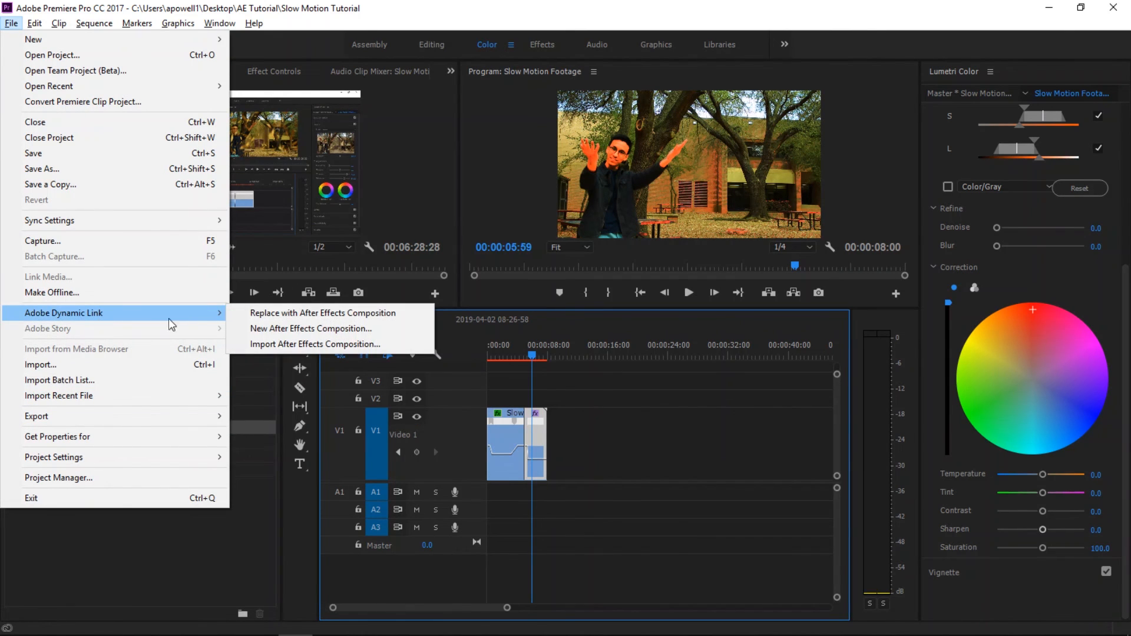
{"action": "left_click", "coordinate": [274, 345]}
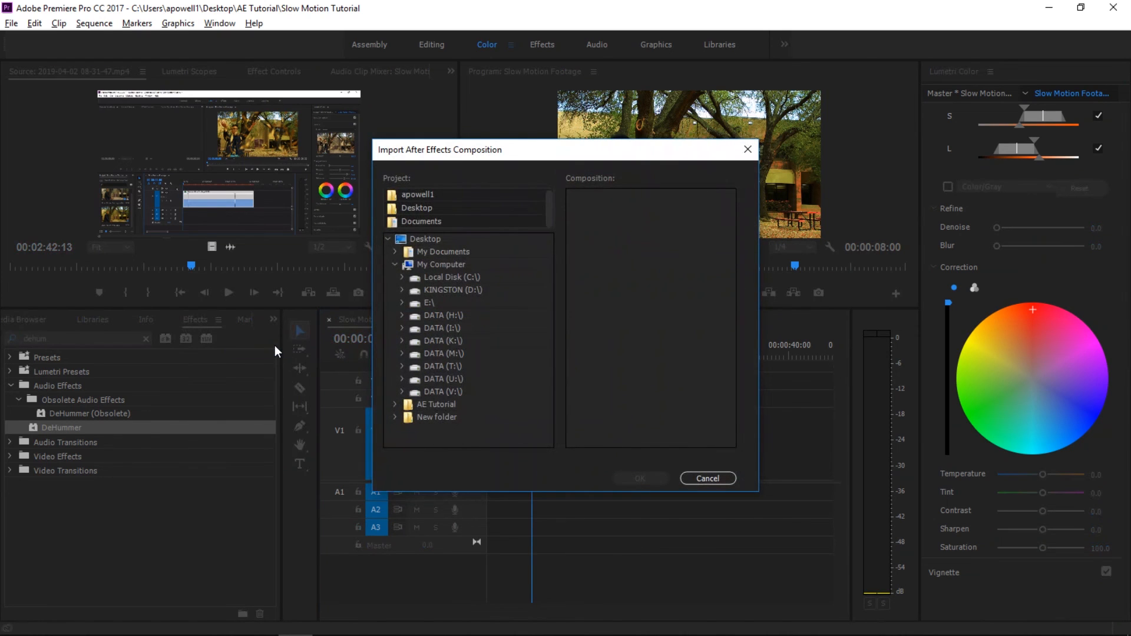
{"action": "left_click", "coordinate": [395, 404]}
{"action": "left_click_drag", "start_coordinate": [551, 335], "coordinate": [559, 438]}
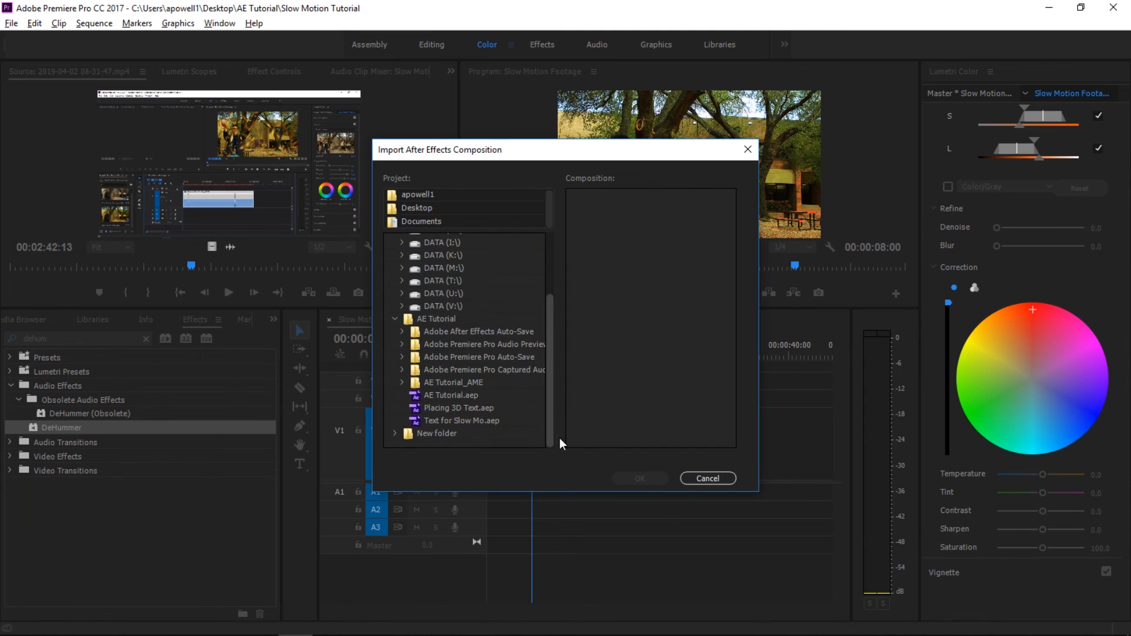
{"action": "left_click", "coordinate": [467, 419]}
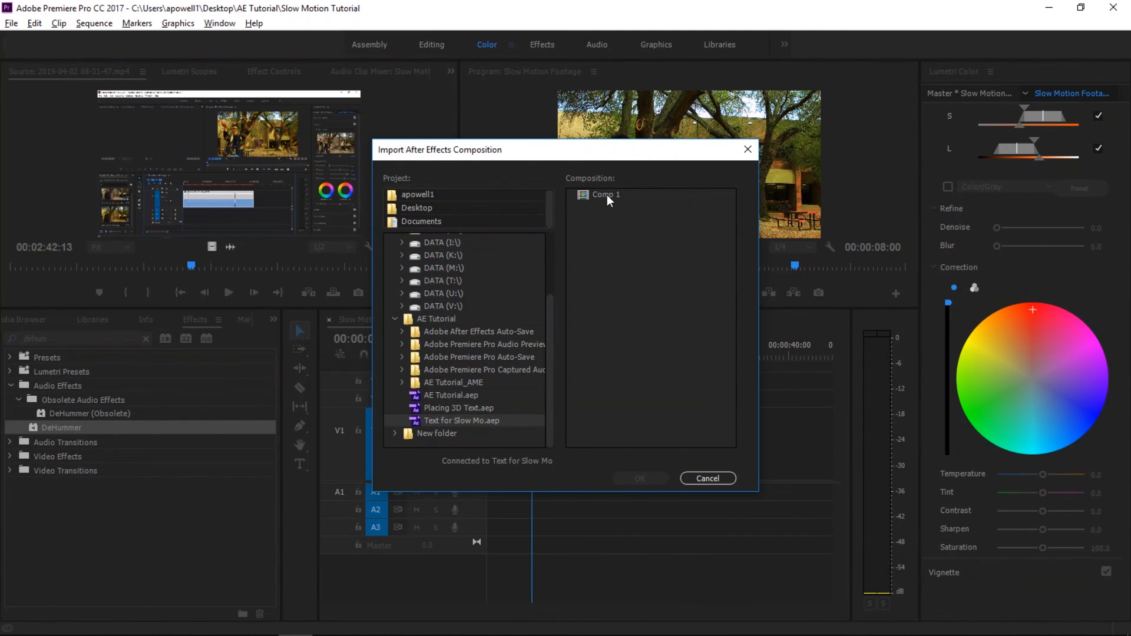
{"action": "key", "text": "alt+Tab"}
{"action": "key", "text": "alt+Tab"}
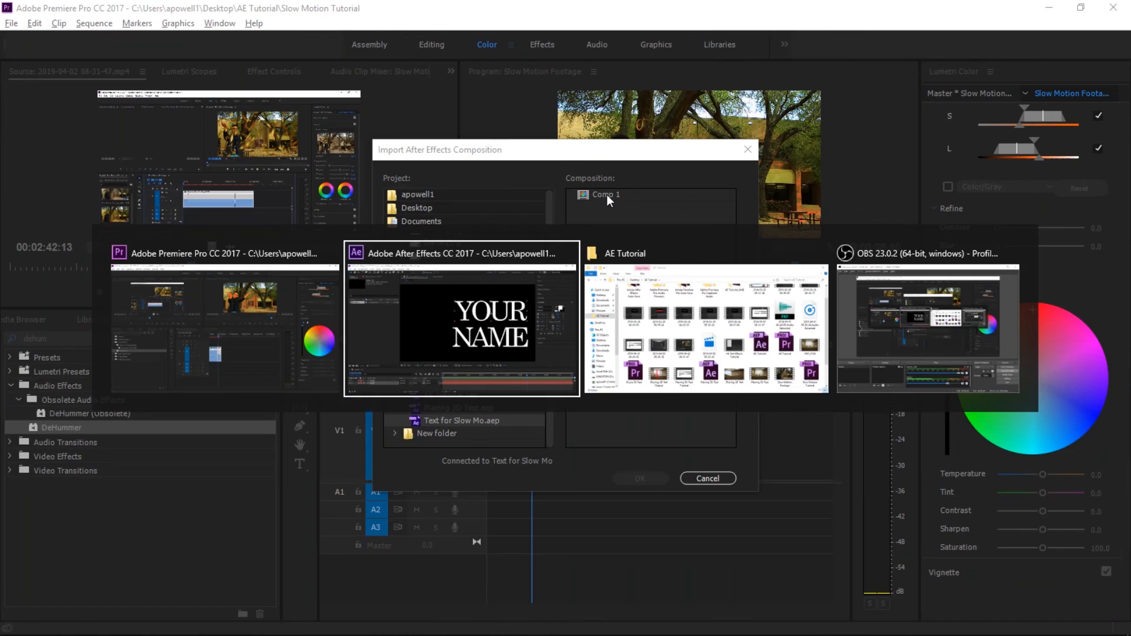
{"action": "key", "text": "alt+Tab"}
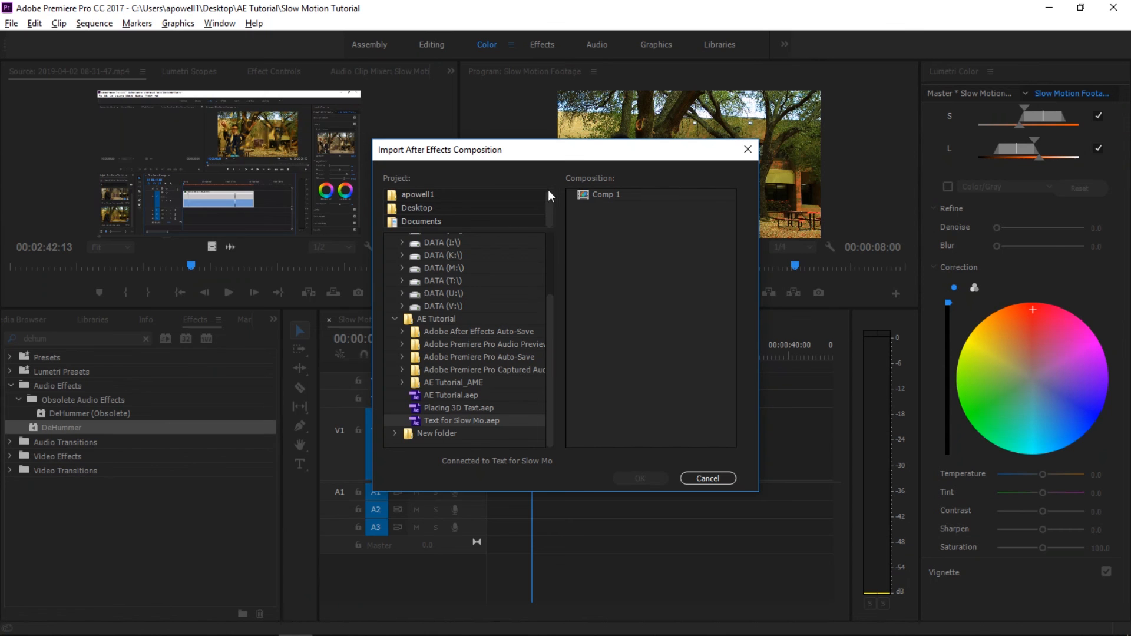
{"action": "left_click", "coordinate": [613, 193]}
{"action": "left_click", "coordinate": [656, 482]}
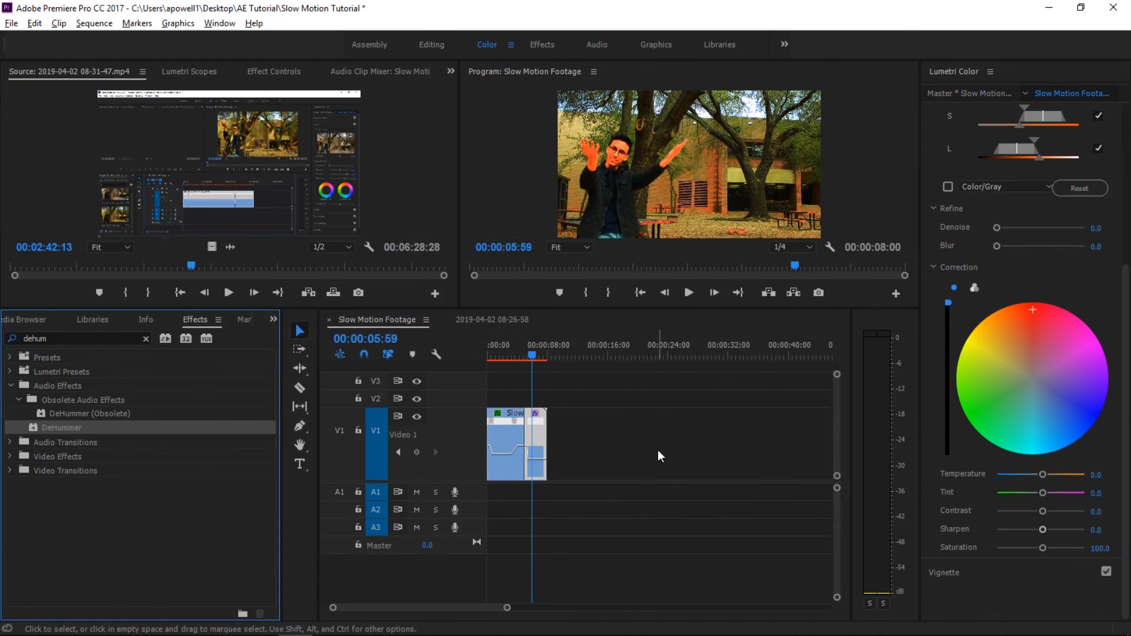
- Place the imported Comp 1 title from the project on track V2, starting where the recolored freeze-frame clip begins
{"action": "left_click", "coordinate": [273, 319]}
{"action": "left_click", "coordinate": [285, 337]}
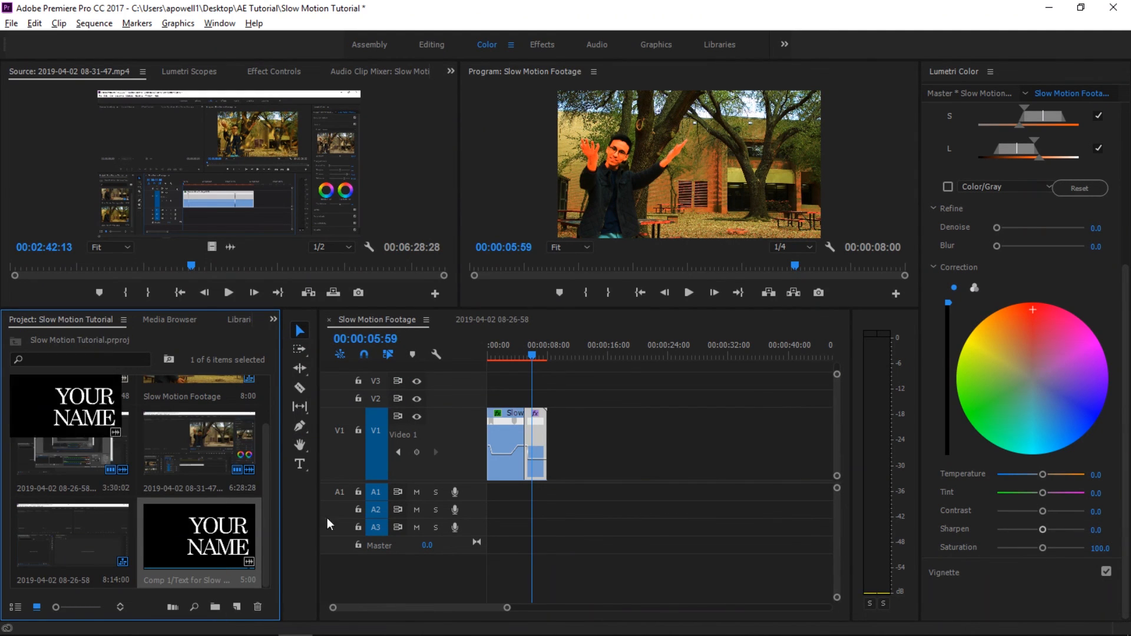
{"action": "left_click_drag", "start_coordinate": [218, 539], "coordinate": [545, 398]}
{"action": "left_click", "coordinate": [619, 511]}
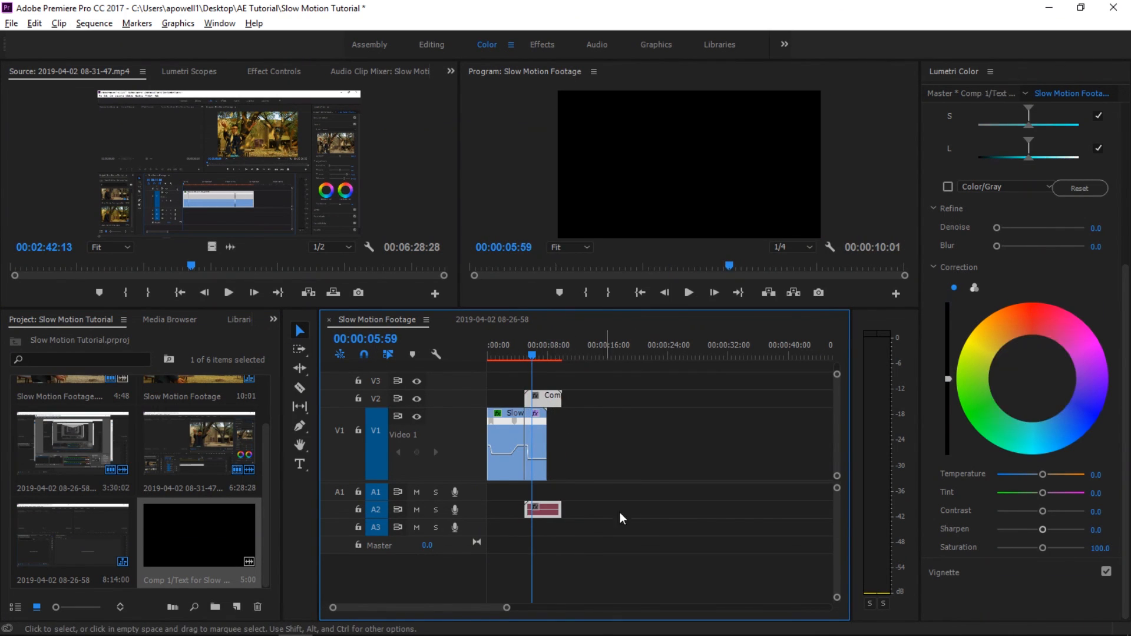
- Preview the title animation over the footage from shortly before the freeze-frame through to the end of the footage
{"action": "left_click_drag", "start_coordinate": [507, 608], "coordinate": [457, 610]}
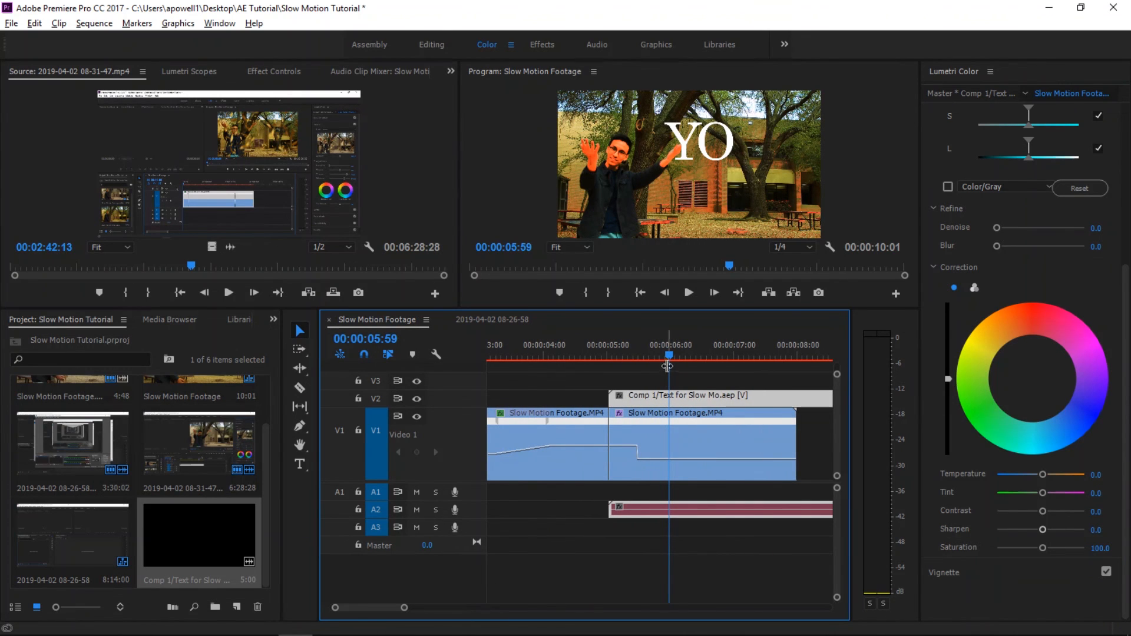
{"action": "left_click_drag", "start_coordinate": [670, 355], "coordinate": [569, 362]}
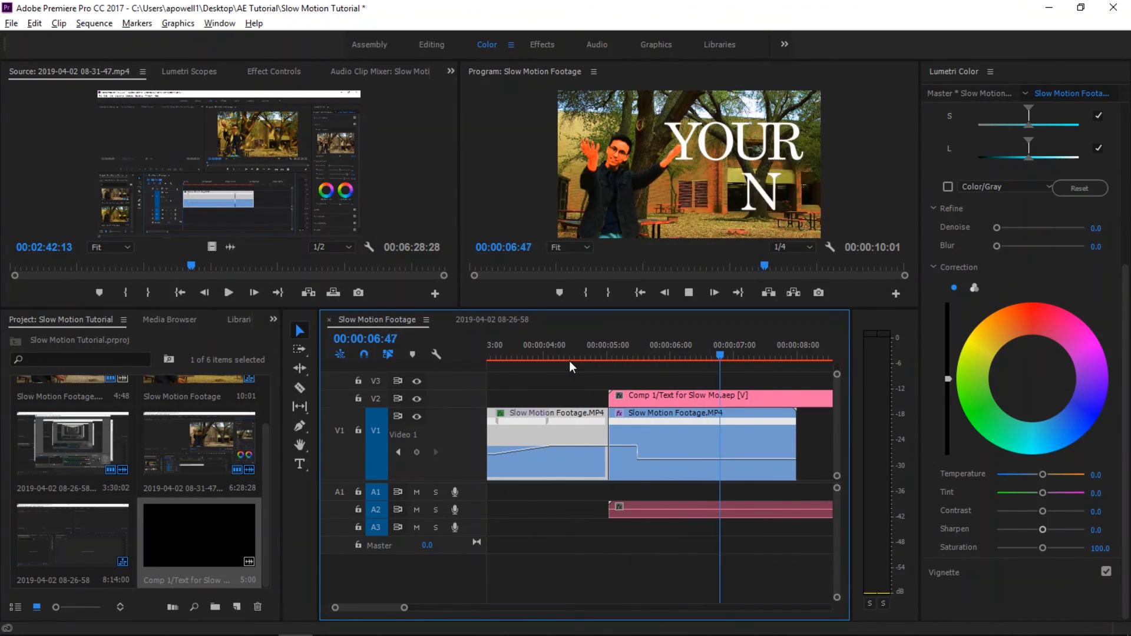
{"action": "key", "text": "space"}
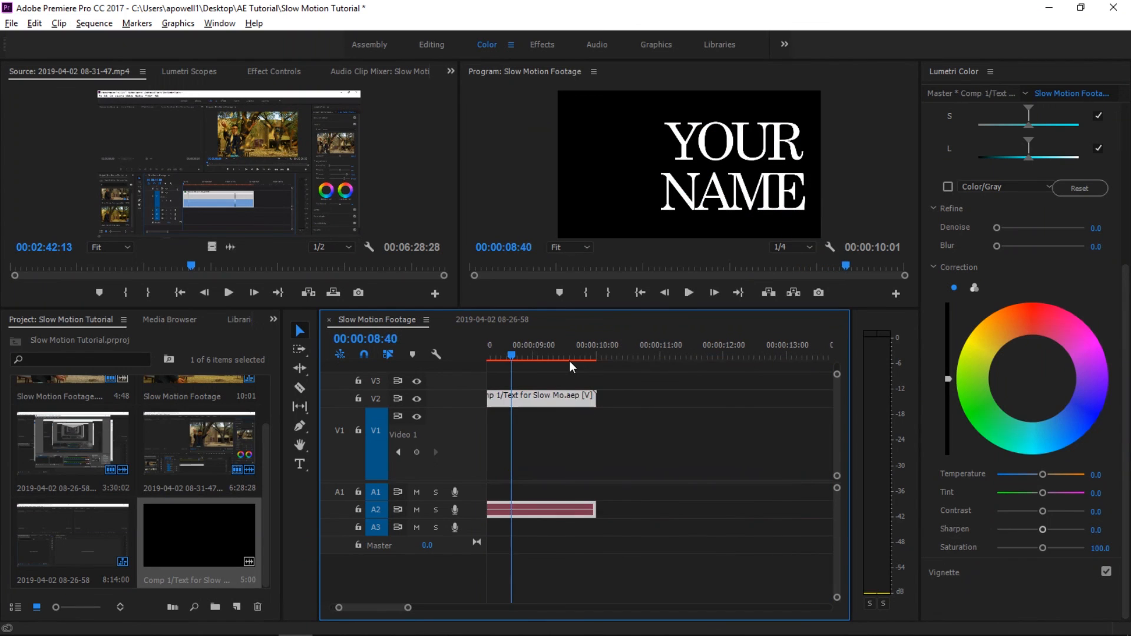
- Extend the freeze-frame clip slightly and trim the end of the title clip to match it at about 00:00:08:21
{"action": "left_click_drag", "start_coordinate": [412, 615], "coordinate": [434, 608]}
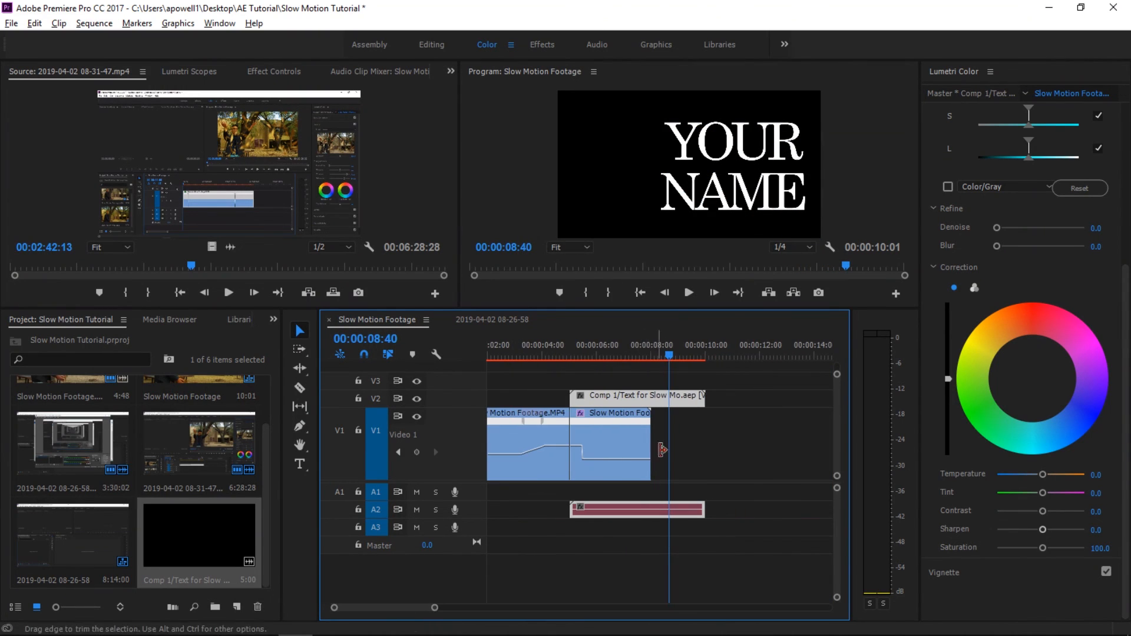
{"action": "left_click_drag", "start_coordinate": [646, 429], "coordinate": [668, 429]}
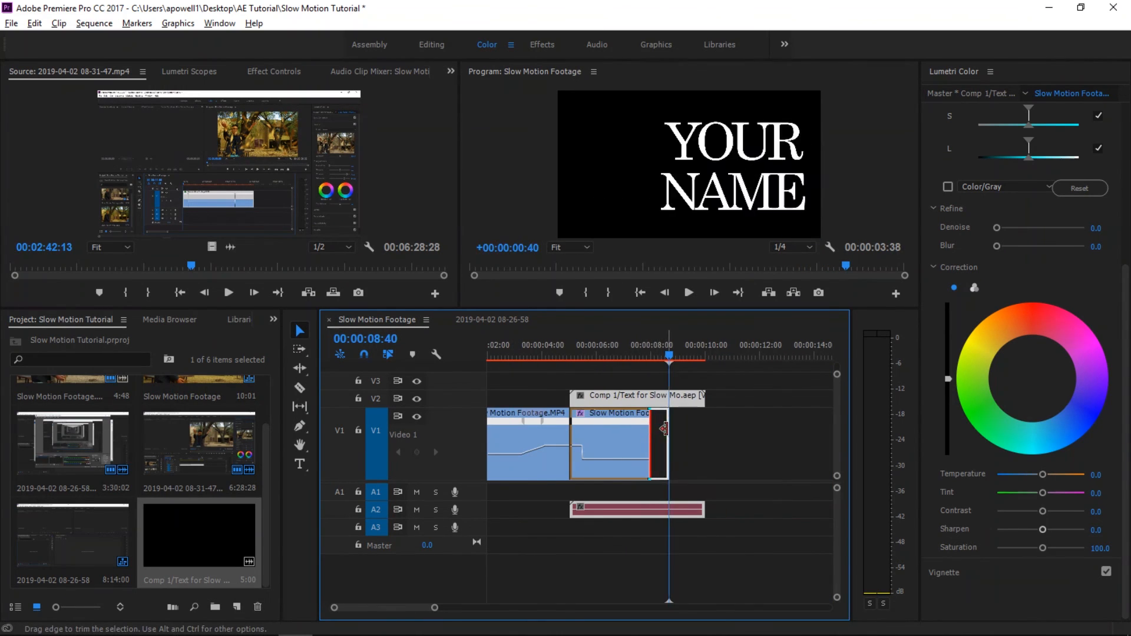
{"action": "left_click", "coordinate": [660, 357]}
{"action": "mouse_move", "coordinate": [658, 359]}
{"action": "left_mouse_down"}
{"action": "mouse_move", "coordinate": [607, 372]}
{"action": "mouse_move", "coordinate": [657, 376]}
{"action": "mouse_move", "coordinate": [657, 352]}
{"action": "left_mouse_up"}
{"action": "left_click_drag", "start_coordinate": [704, 398], "coordinate": [659, 409]}
- Play the whole sequence from the beginning to review the slow motion, freeze-frame and title together
{"action": "key", "text": "Home"}
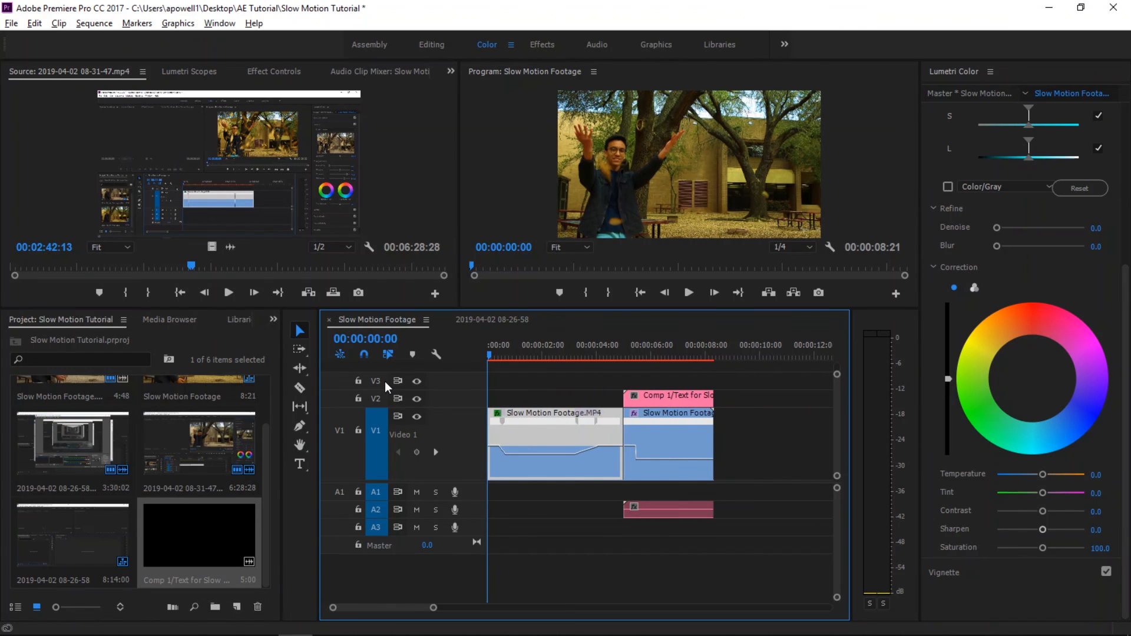
{"action": "key", "text": "space"}
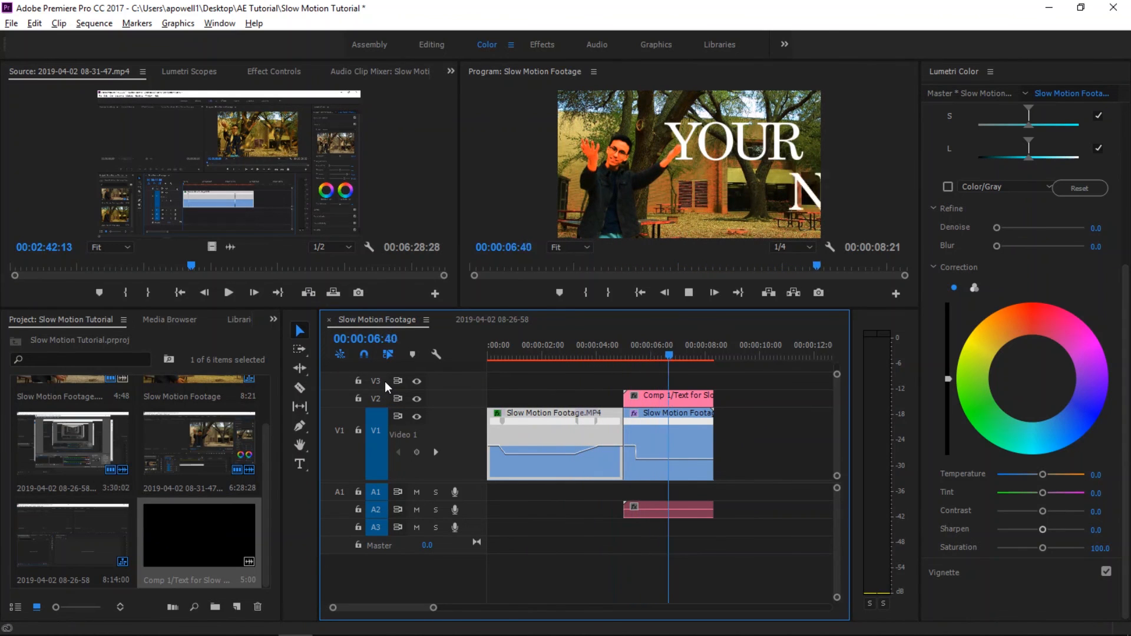
{"action": "key", "text": "space"}
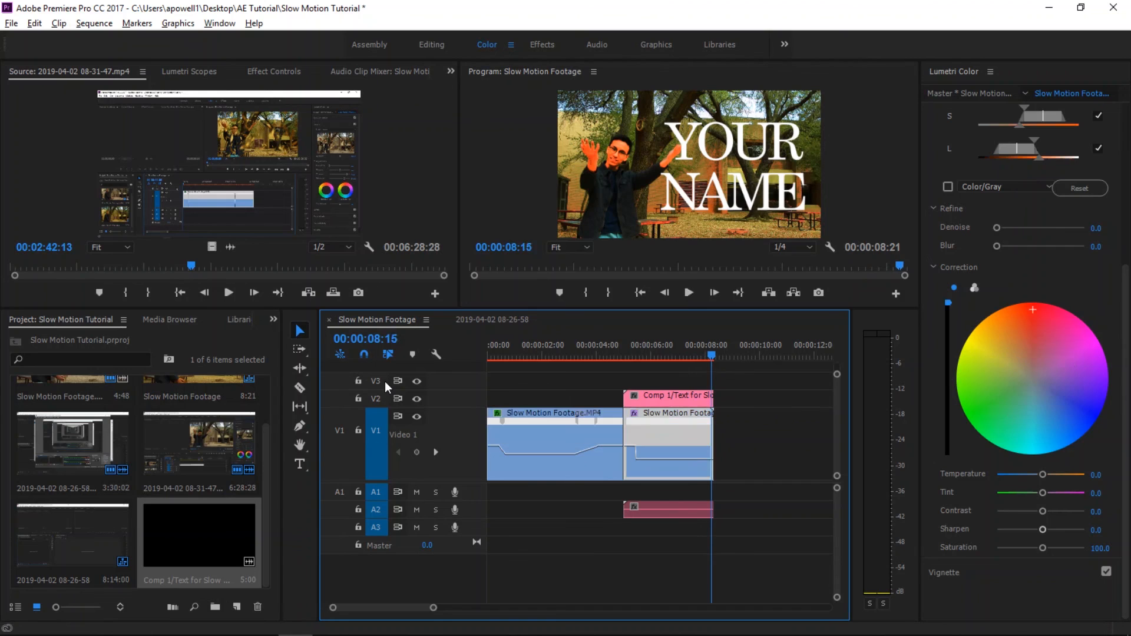